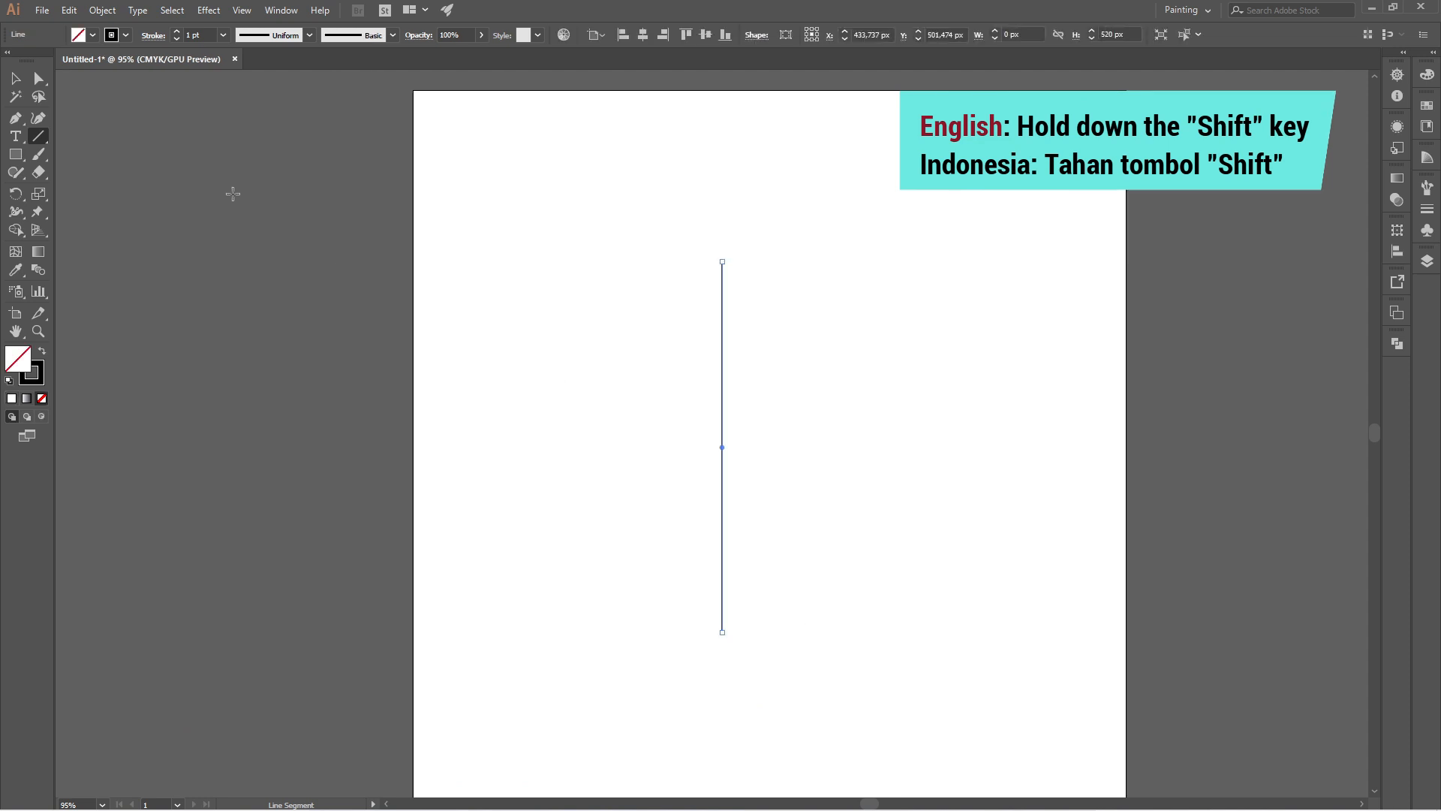
- Duplicate the vertical line 20 px to the right and repeat the copy until there are eight evenly spaced lines
click(13, 80)
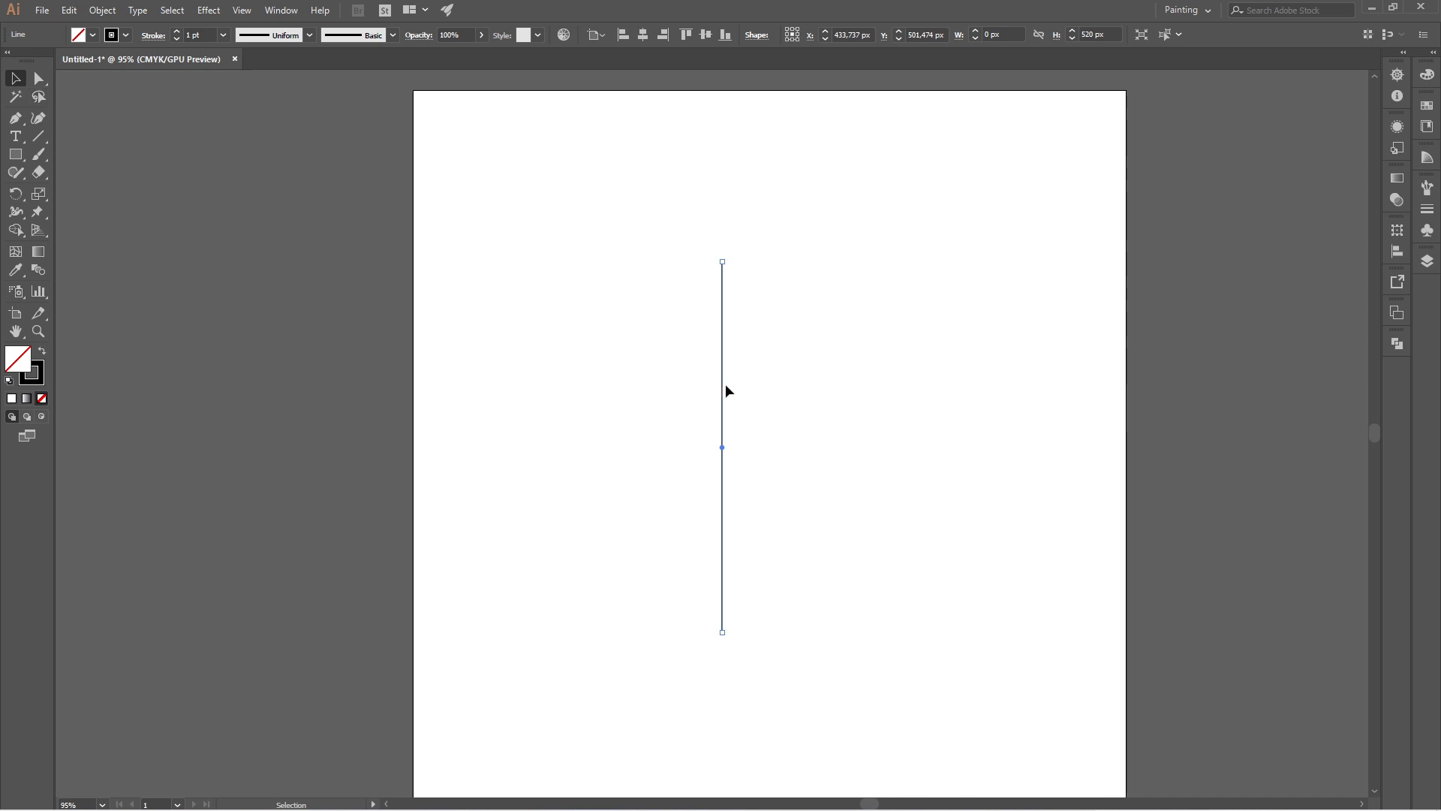
drag(723, 383, 735, 386)
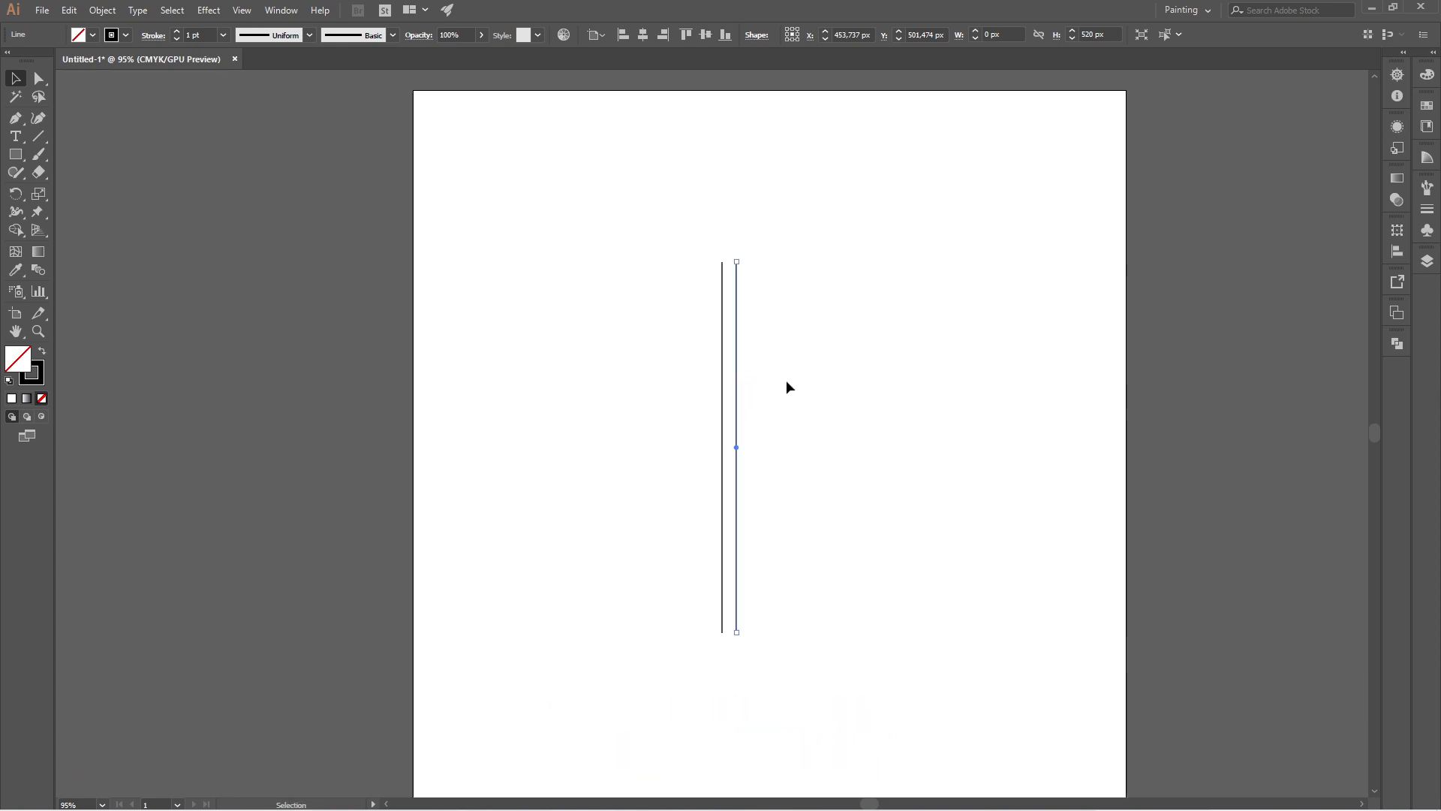
key(ctrl+d)
key(ctrl+d)
key(ctrl+d)
key(ctrl+d)
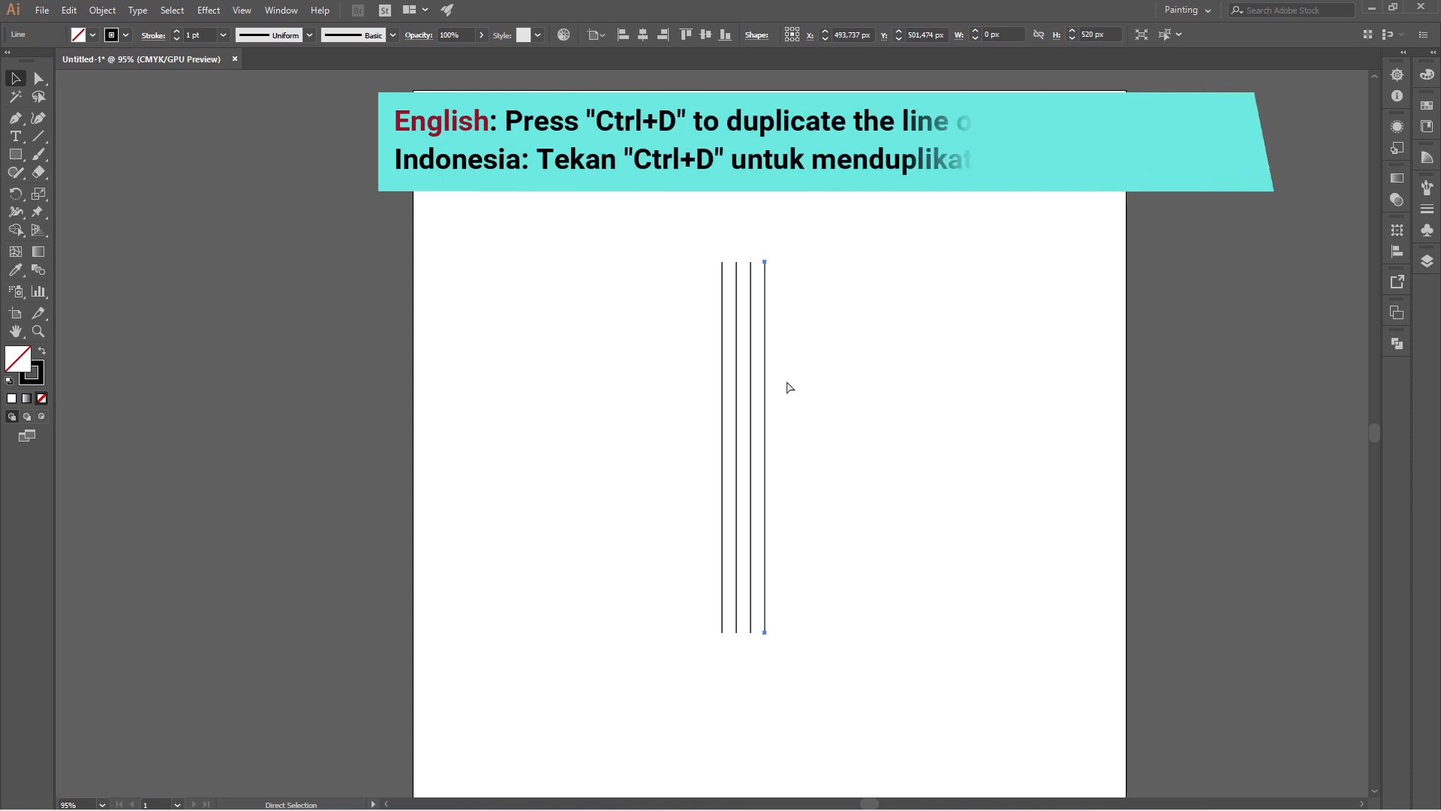
key(ctrl+d)
key(ctrl+d)
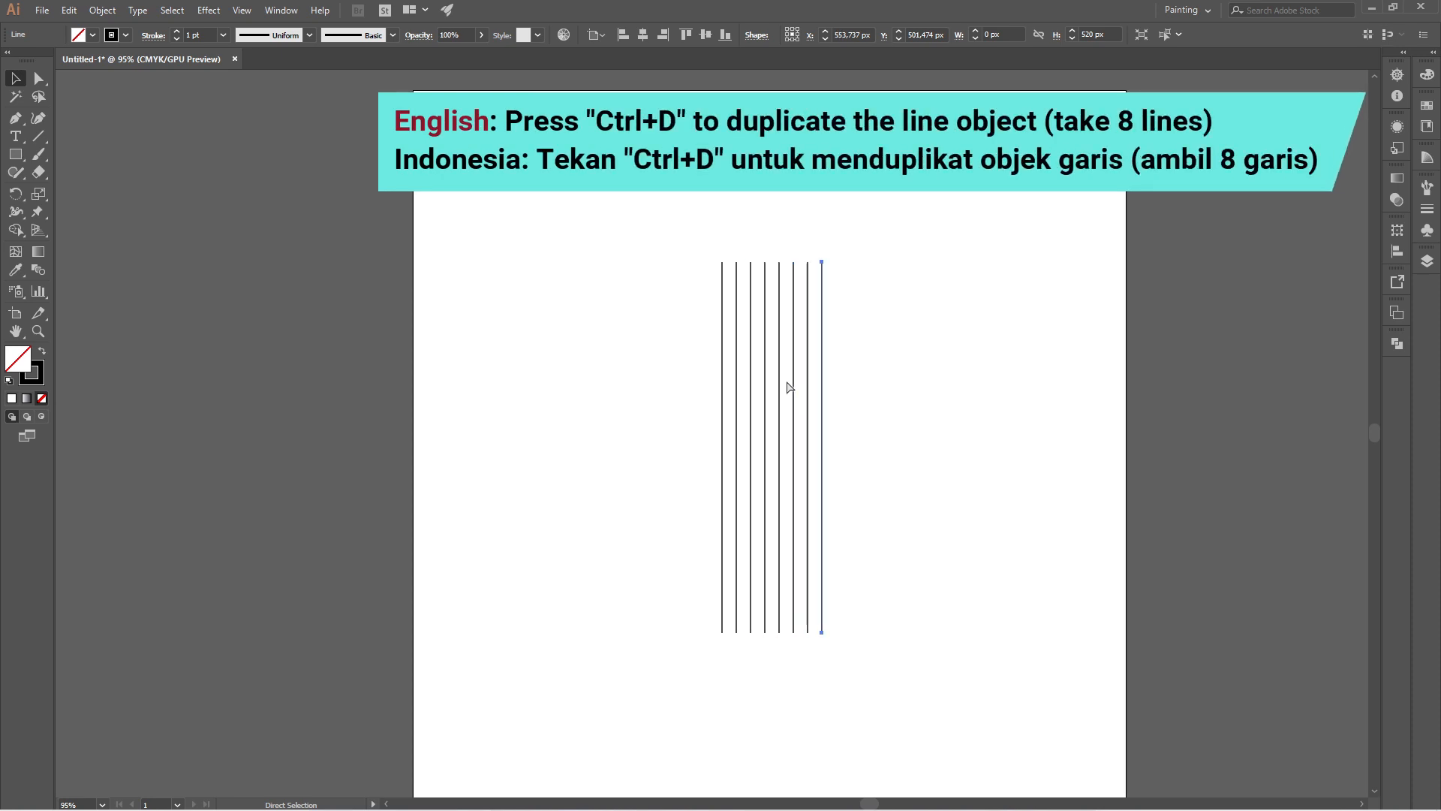
- Group the eight vertical lines and centre the group horizontally and vertically on the artboard
drag(676, 234, 824, 310)
right_click(821, 310)
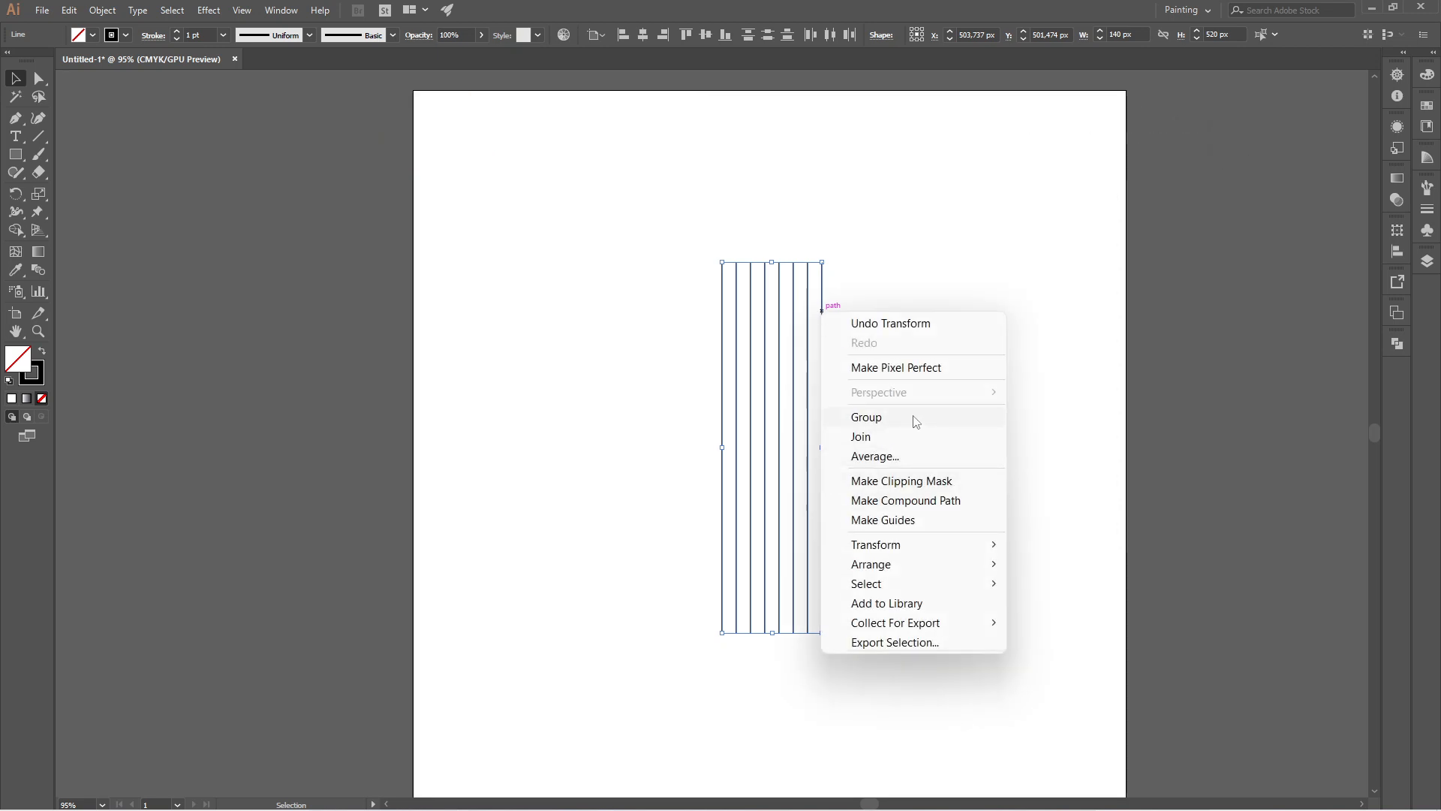
click(935, 419)
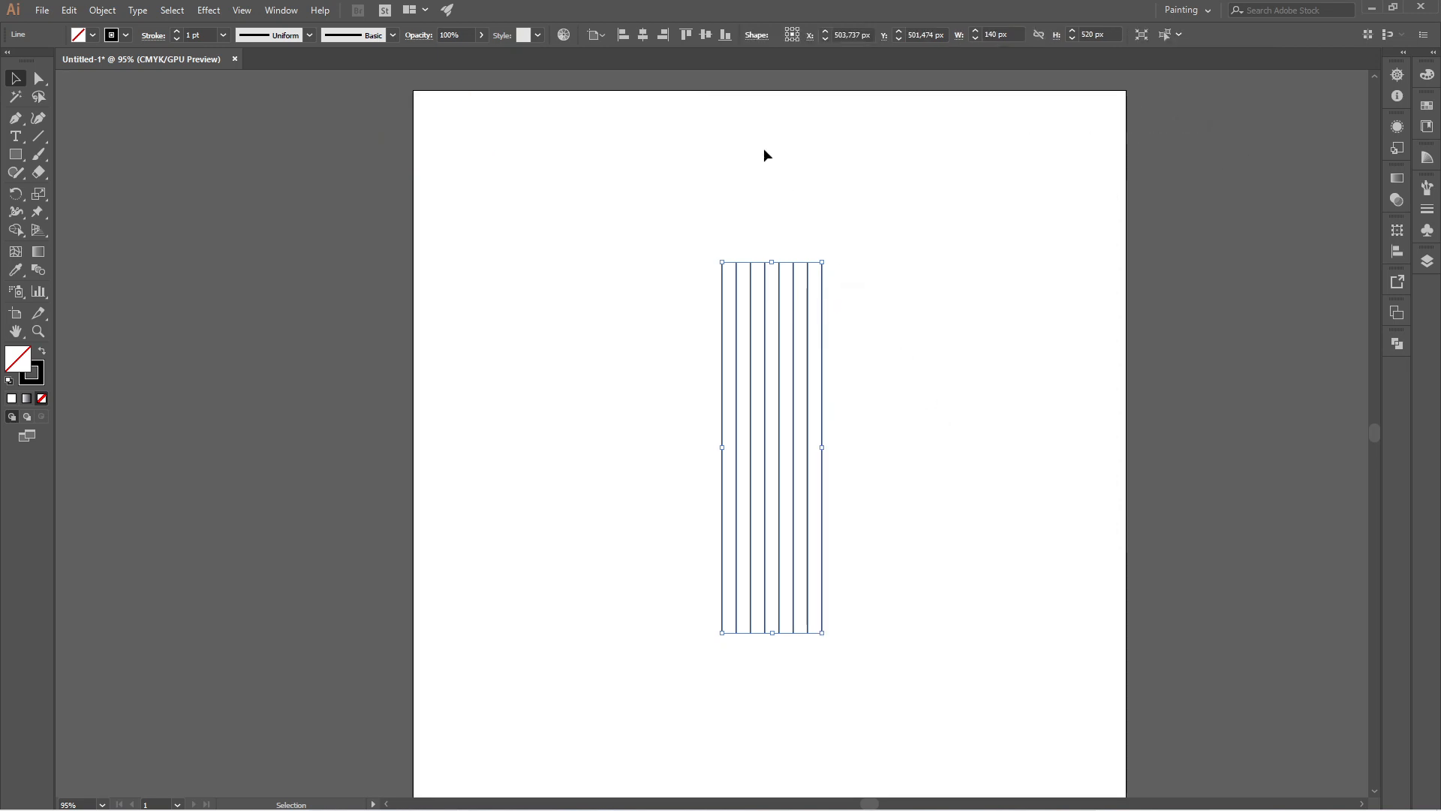
click(707, 38)
click(647, 34)
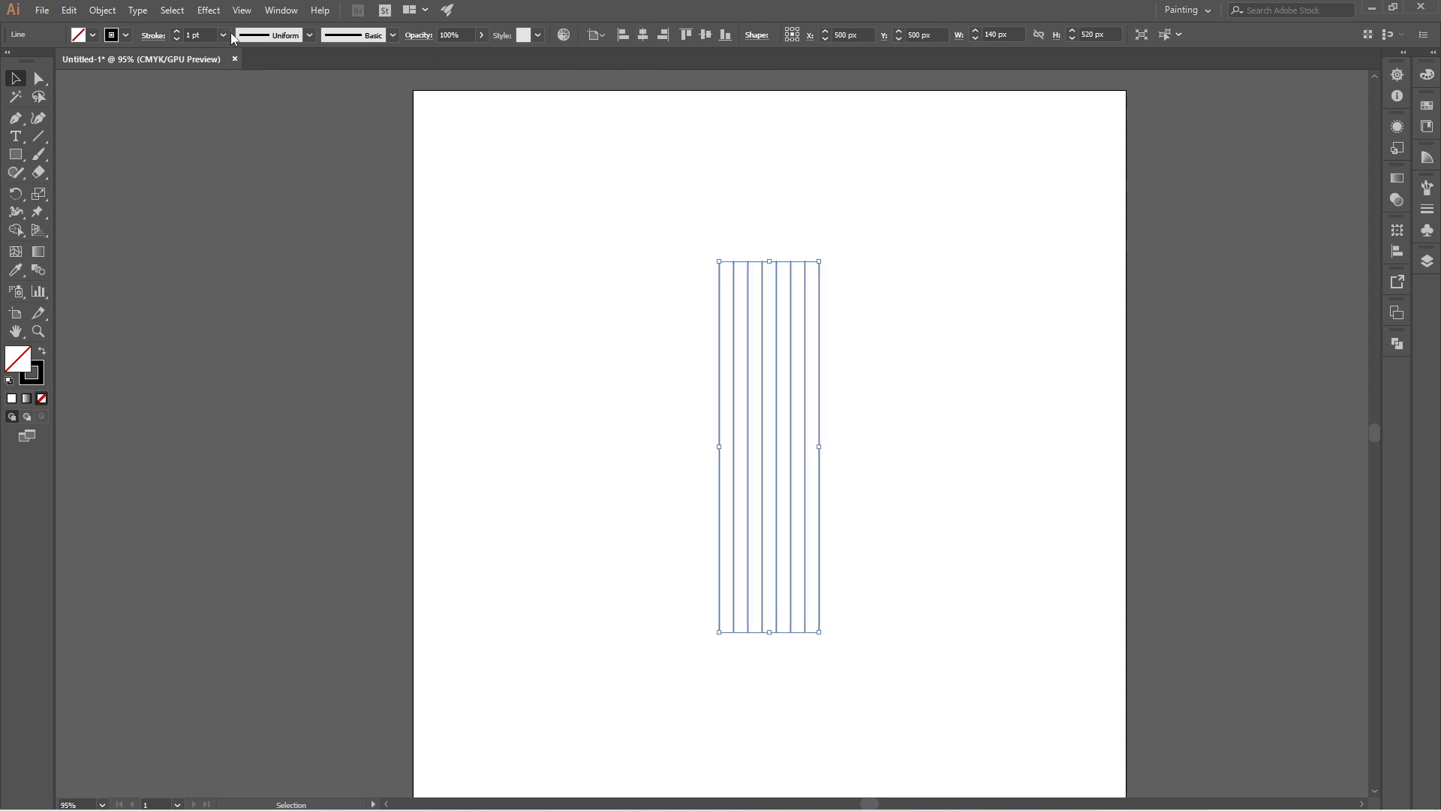
- Set the line group's stroke weight to 0.5 pt and create a copy of it rotated 90°
click(225, 34)
click(248, 75)
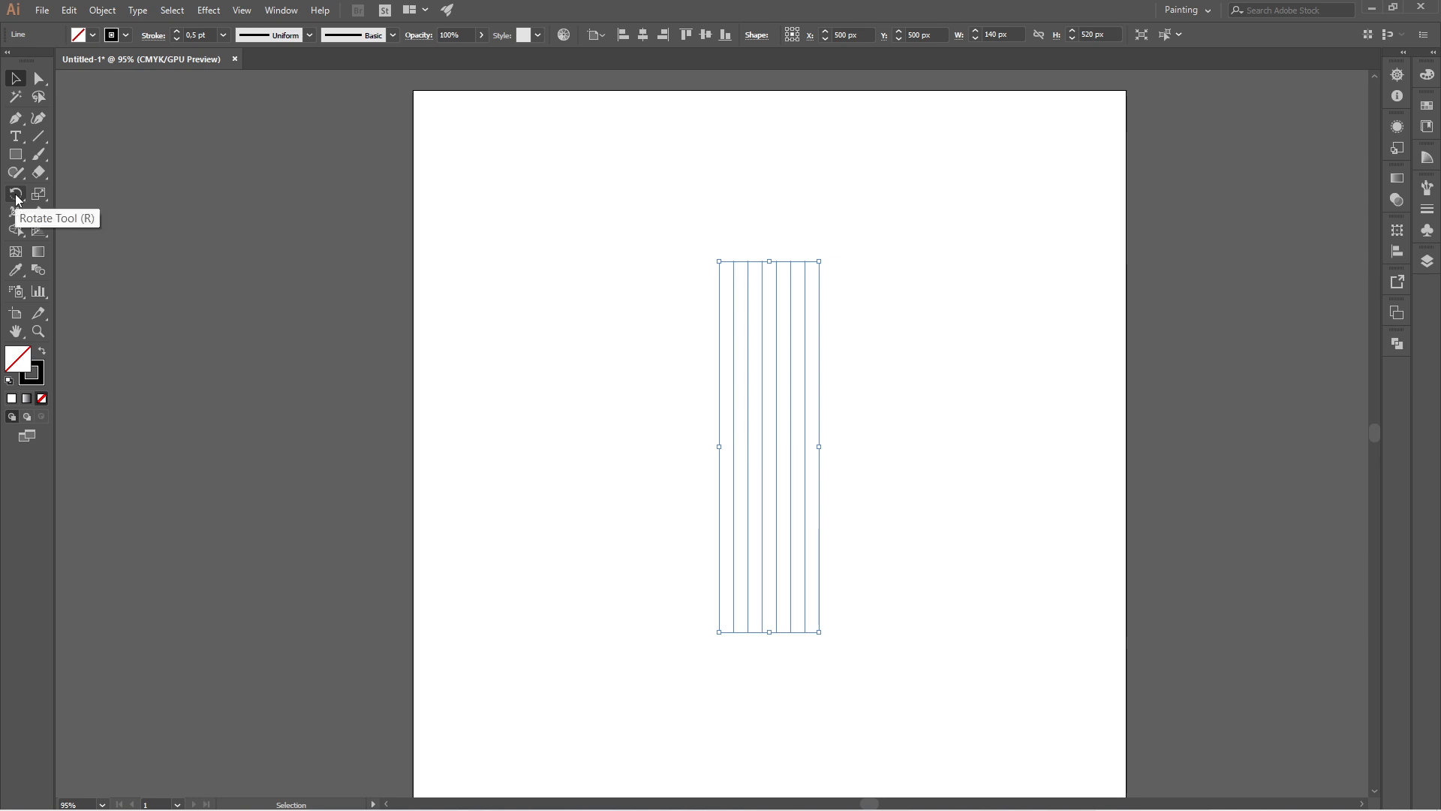
drag(19, 199, 107, 195)
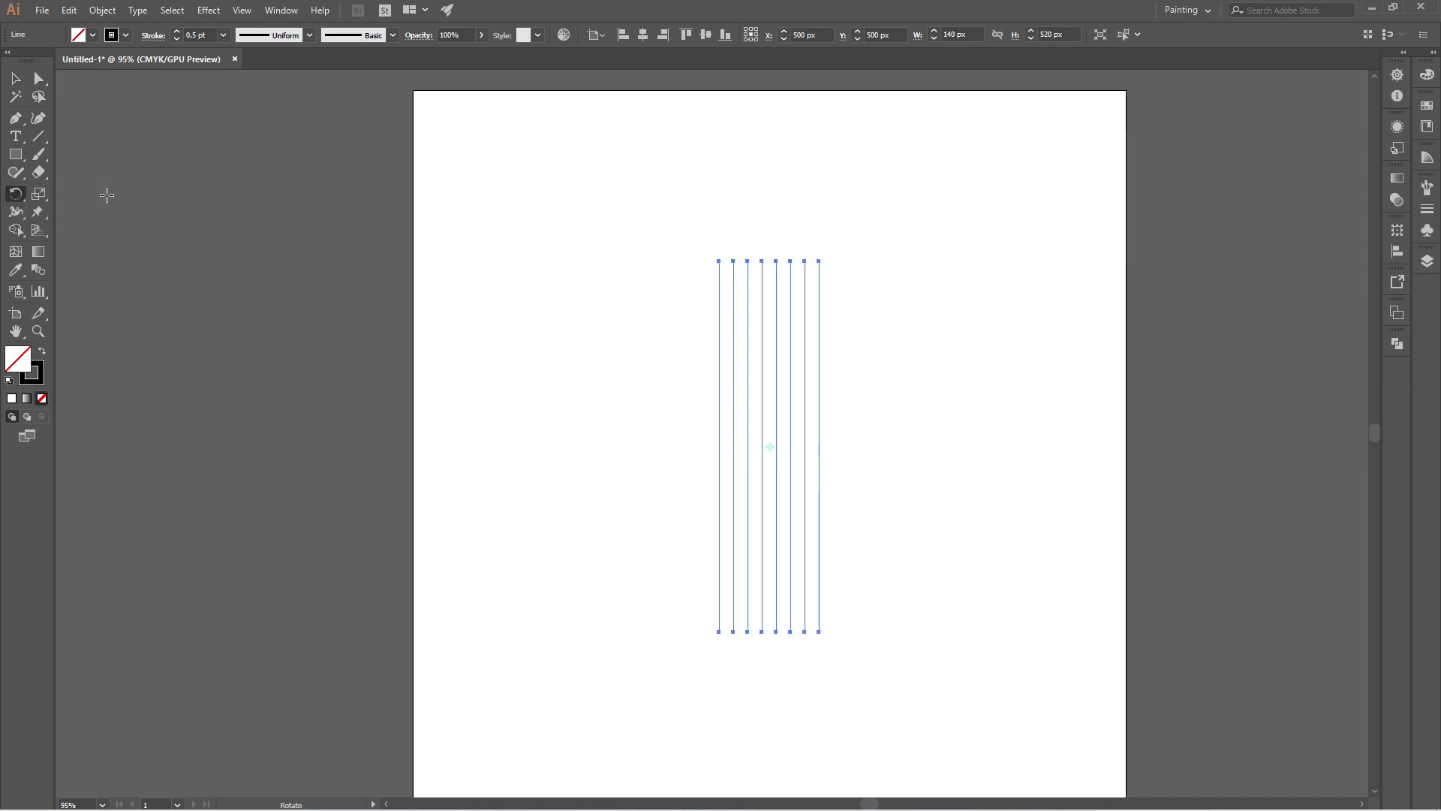
double_click(12, 198)
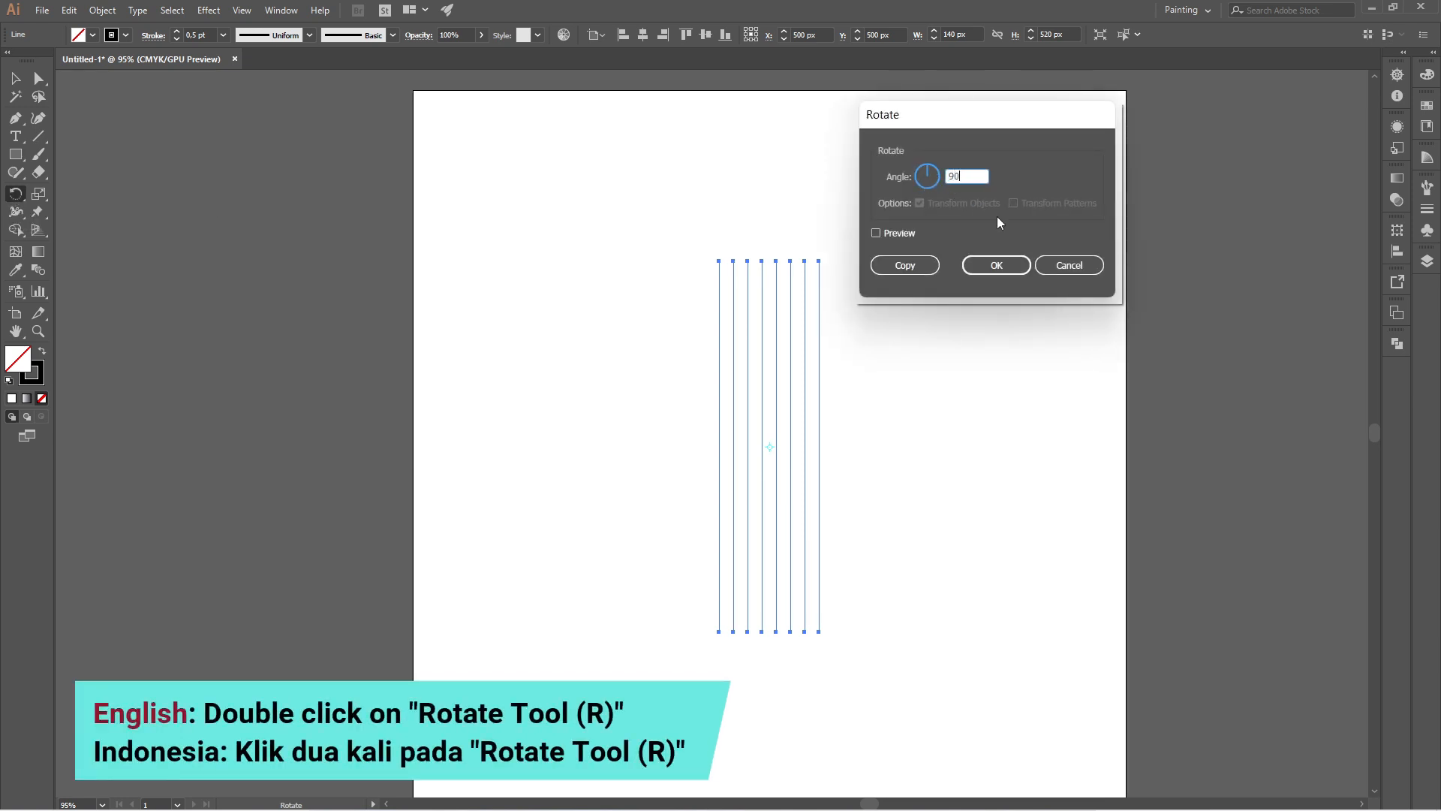
click(927, 265)
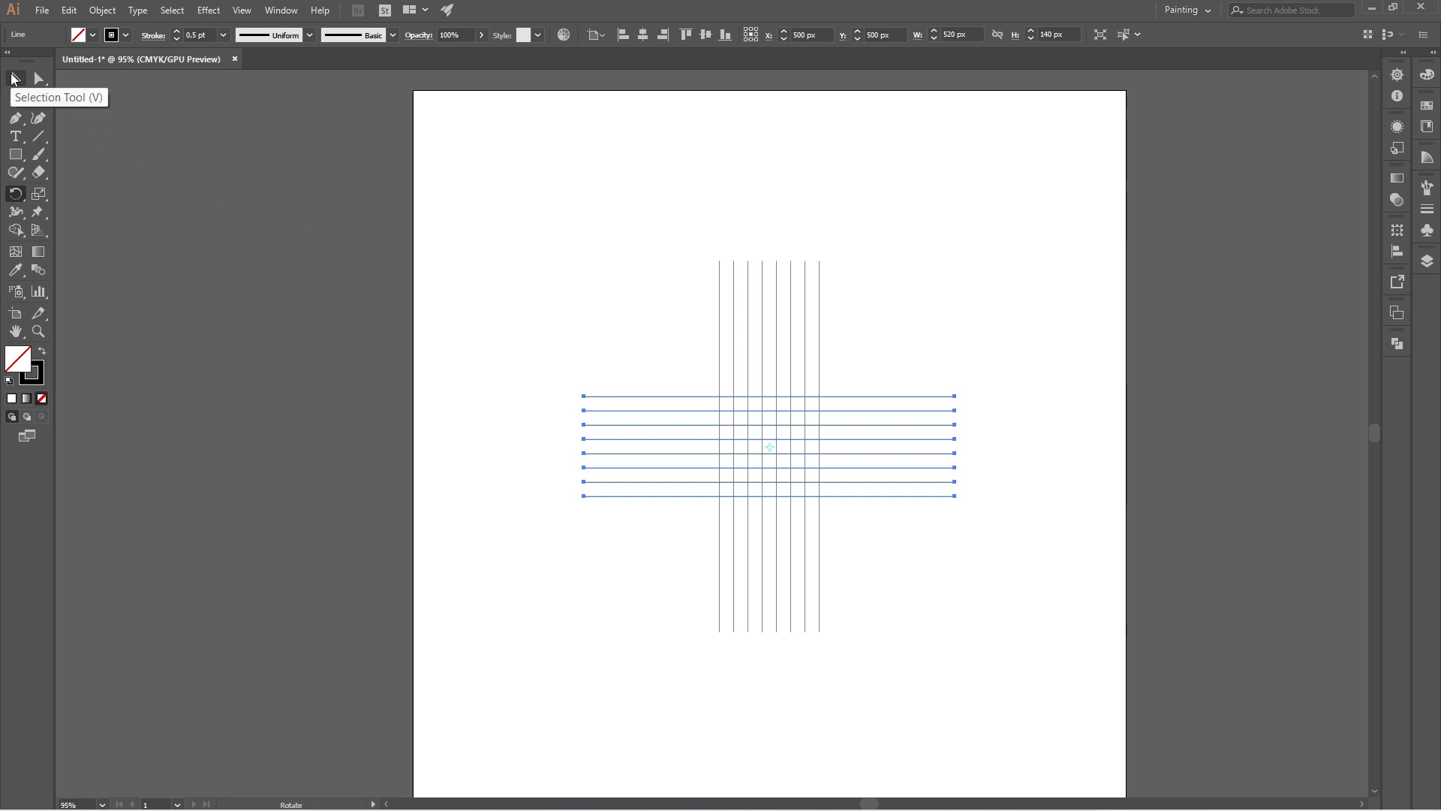
click(12, 78)
click(548, 282)
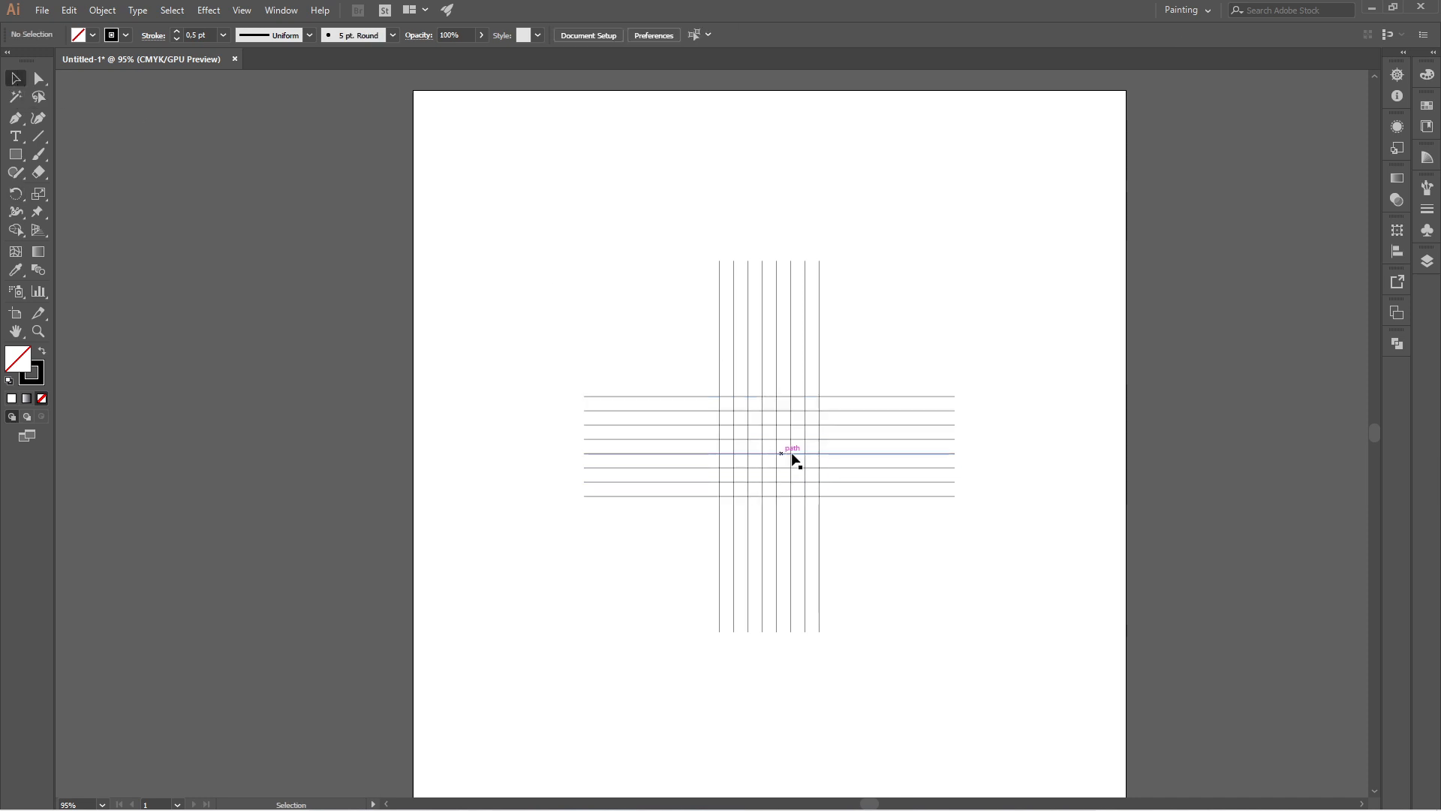
- Draw a 140 px circle from the centre of the grid out to the outermost lines
click(21, 161)
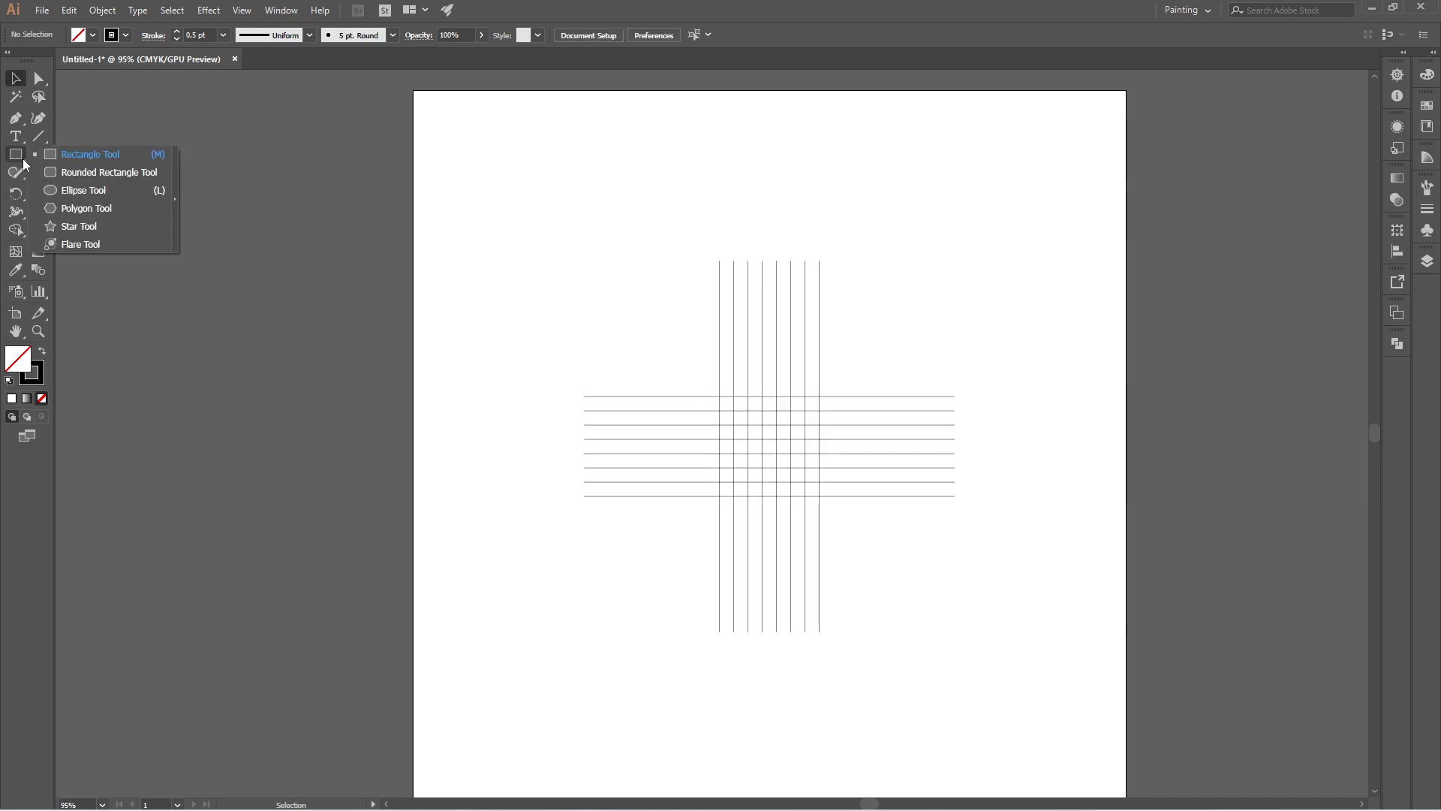
click(129, 190)
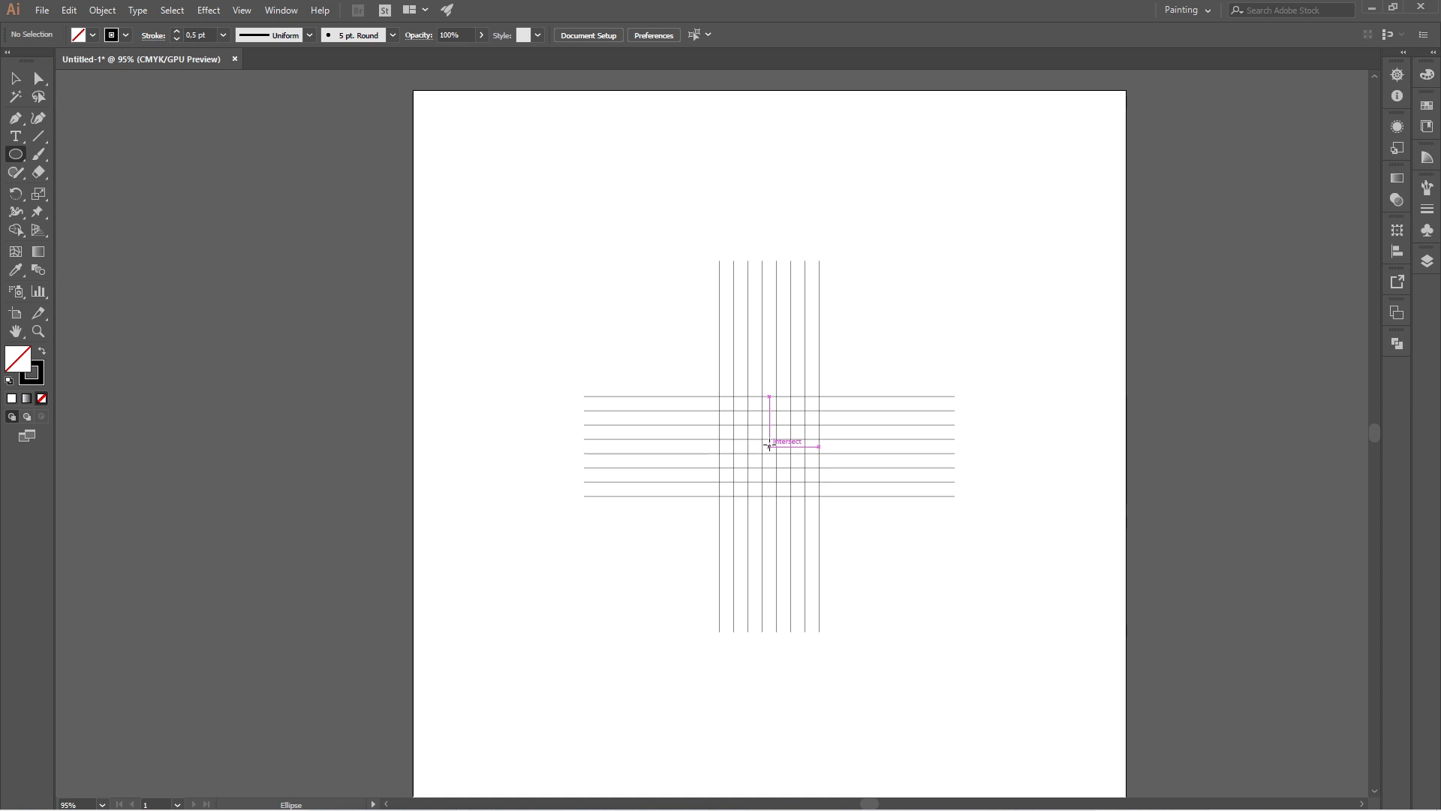
drag(769, 446, 819, 395)
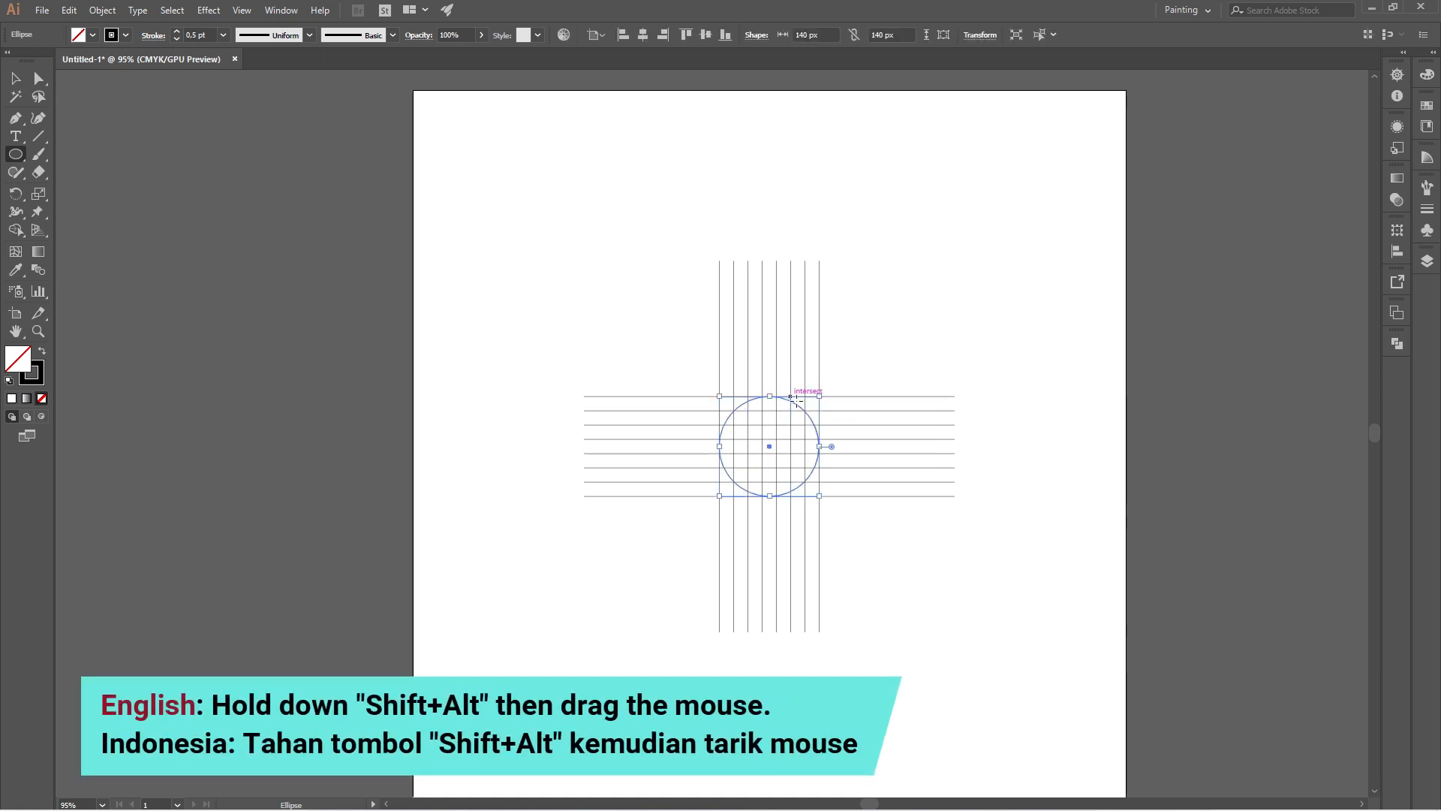
- Paste a copy of the 140 px circle in front and scale it about its centre to 100 px
click(68, 10)
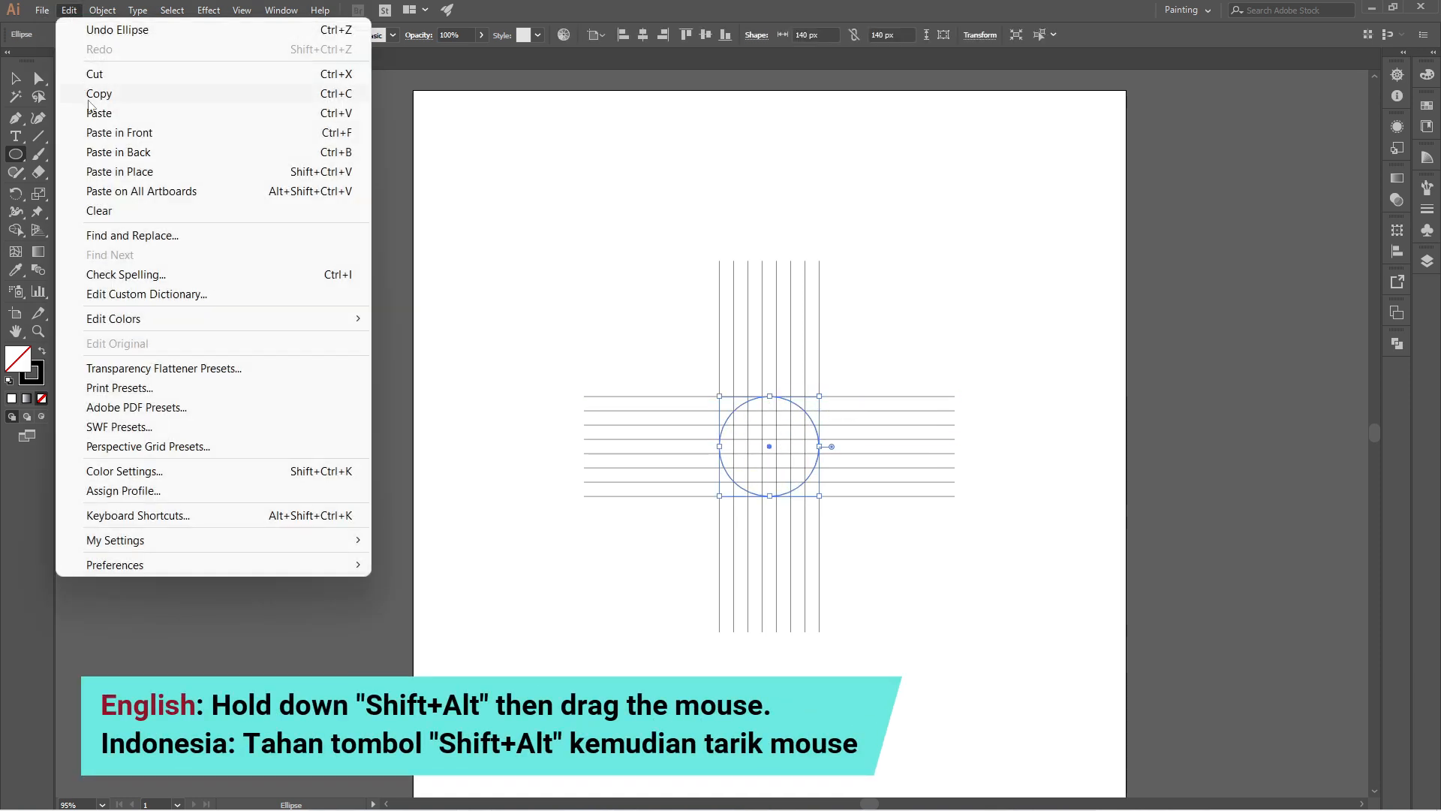
click(156, 98)
click(68, 11)
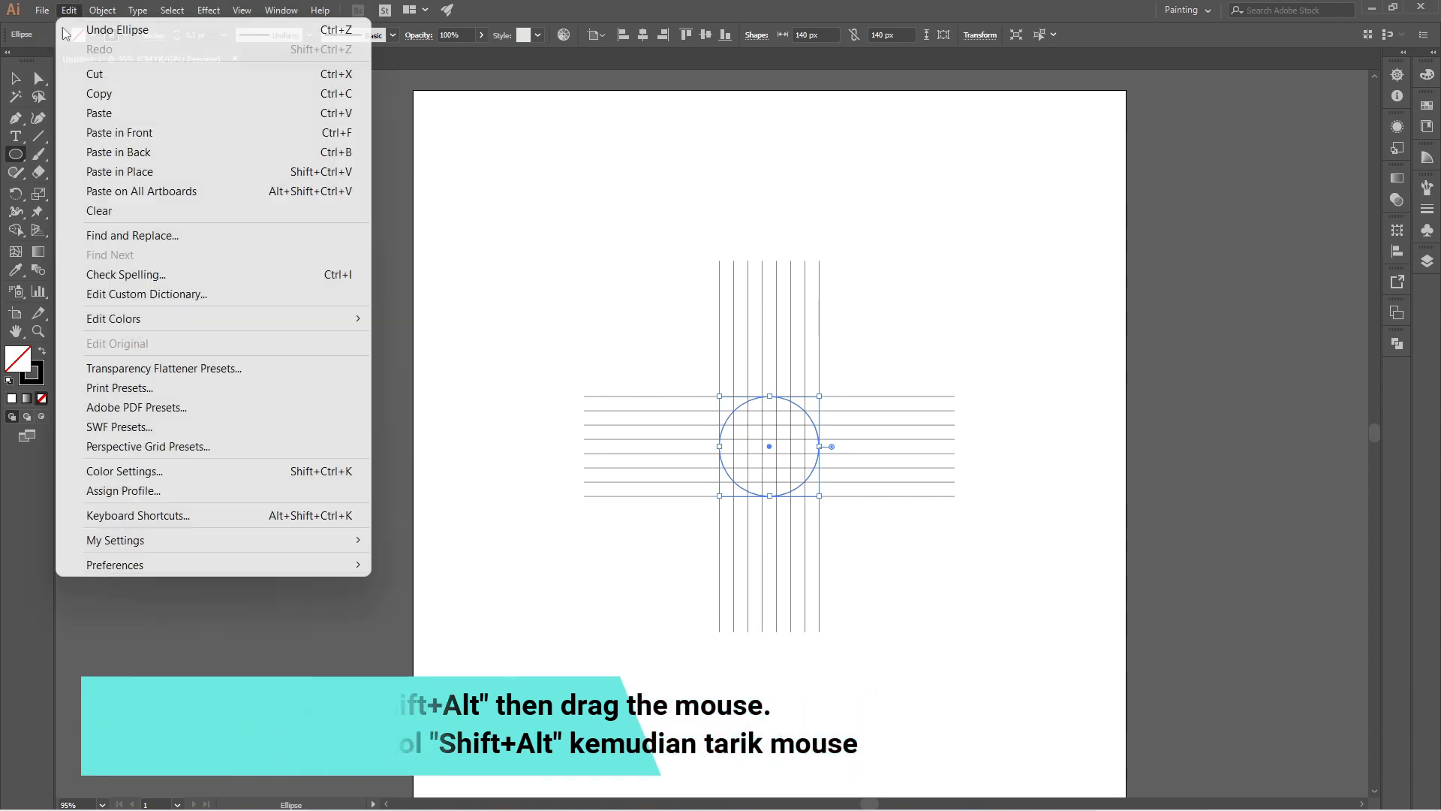
click(177, 139)
mouse_move(781, 410)
mouse_down()
mouse_move(807, 410)
mouse_move(767, 396)
mouse_move(785, 412)
mouse_up()
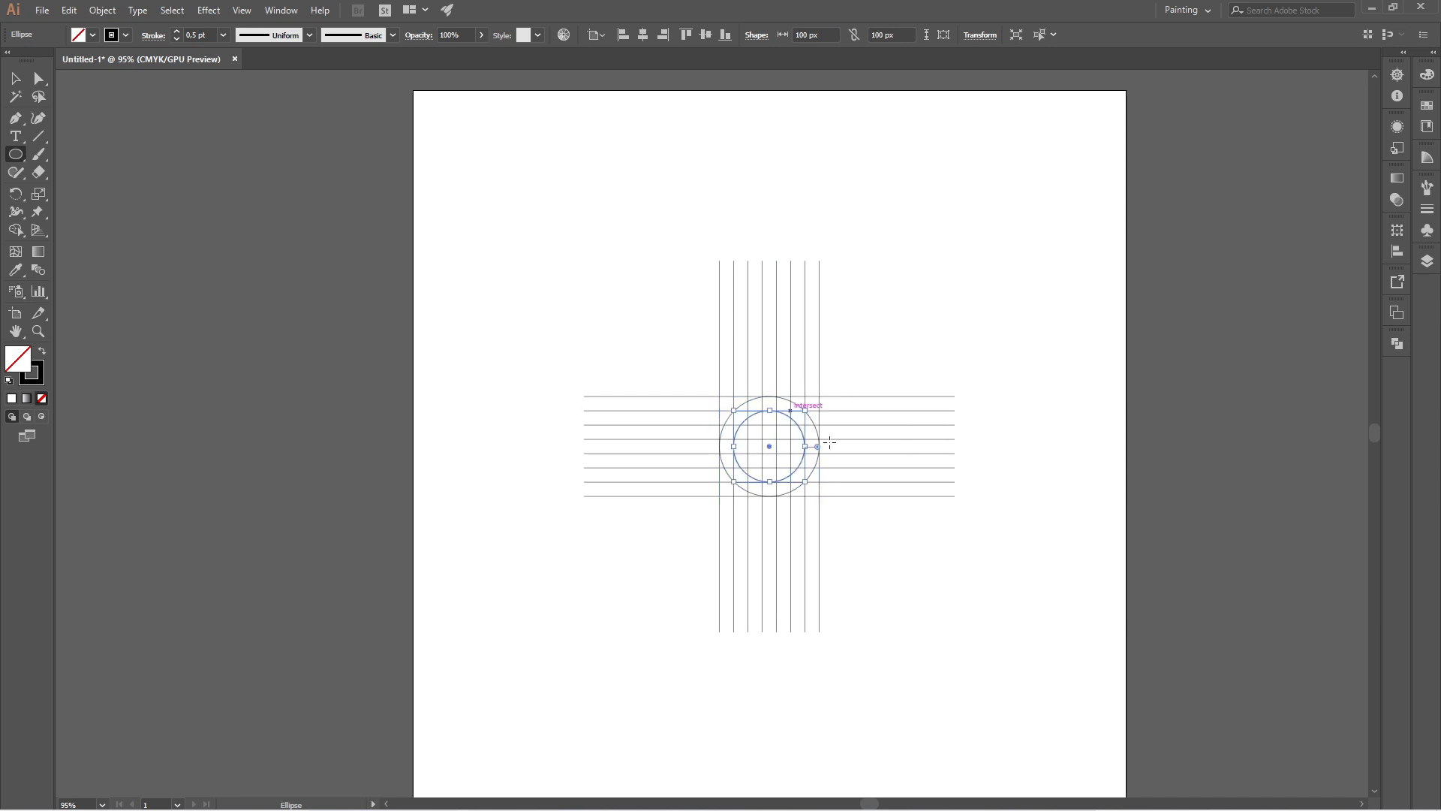
- Paste a copy of the 100 px circle in front and scale it about its centre to 60 px
click(69, 14)
click(120, 100)
click(68, 11)
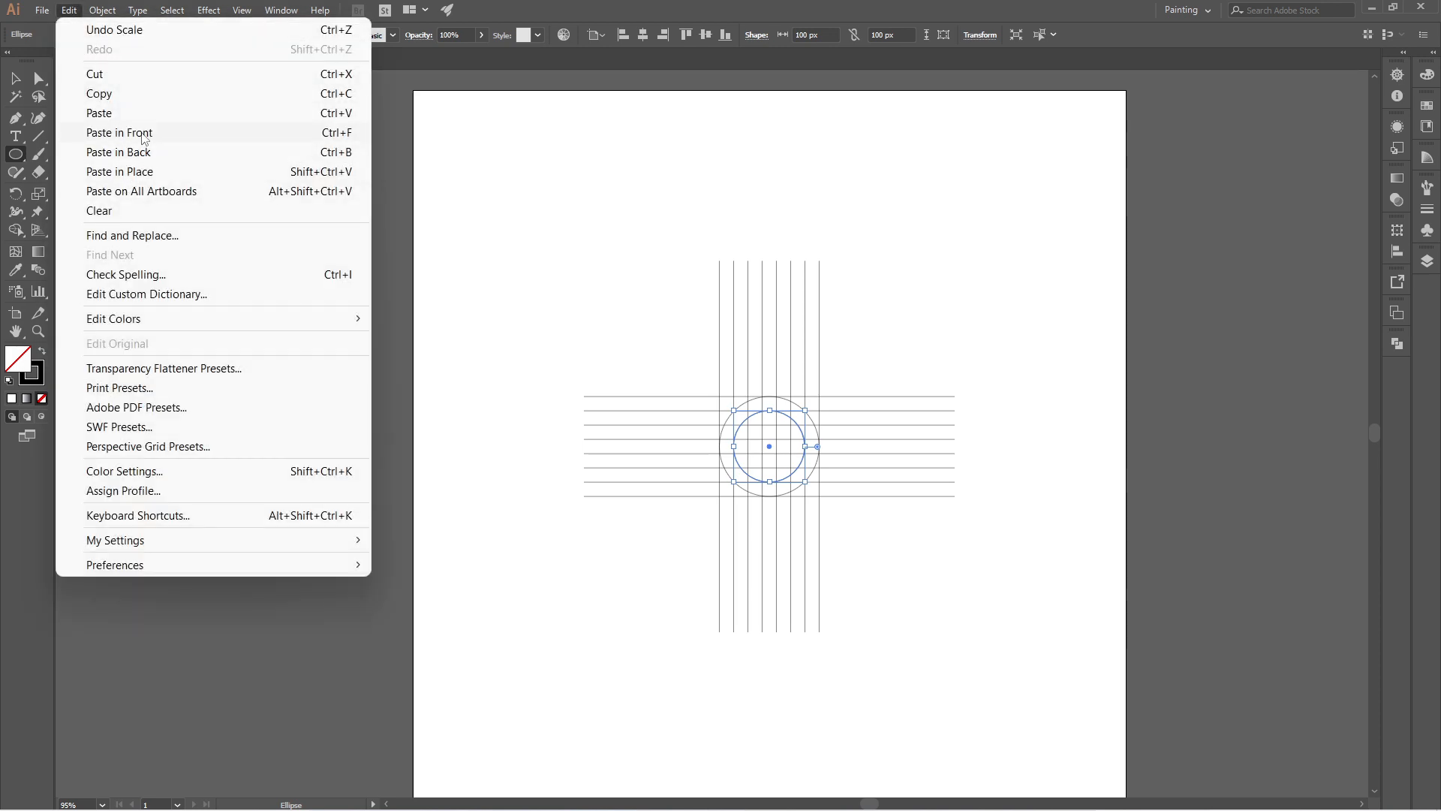
click(144, 135)
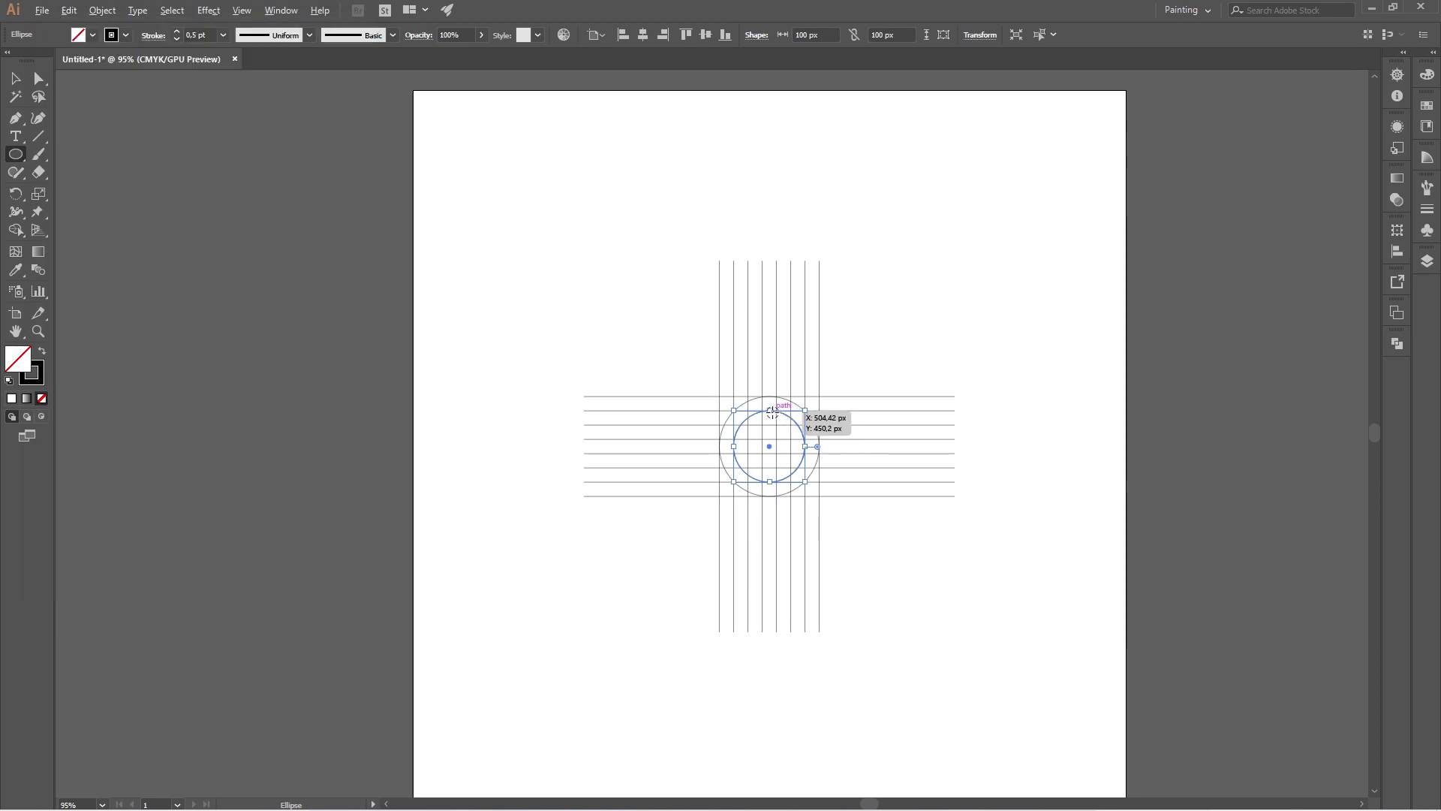
drag(772, 413, 785, 427)
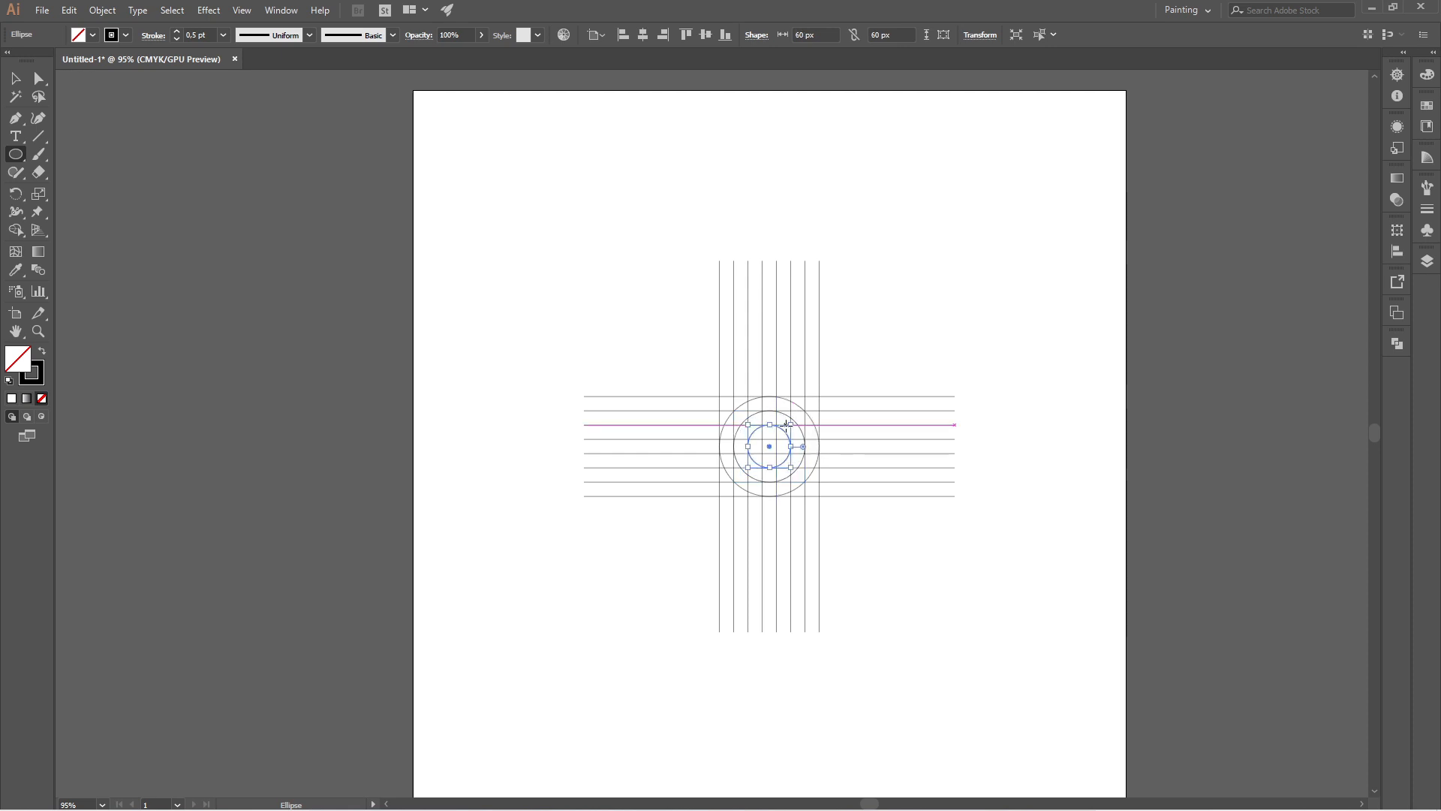
- Paste a copy of the 60 px circle in front, scale it about its centre to 20 px, and deselect it
click(68, 11)
click(131, 94)
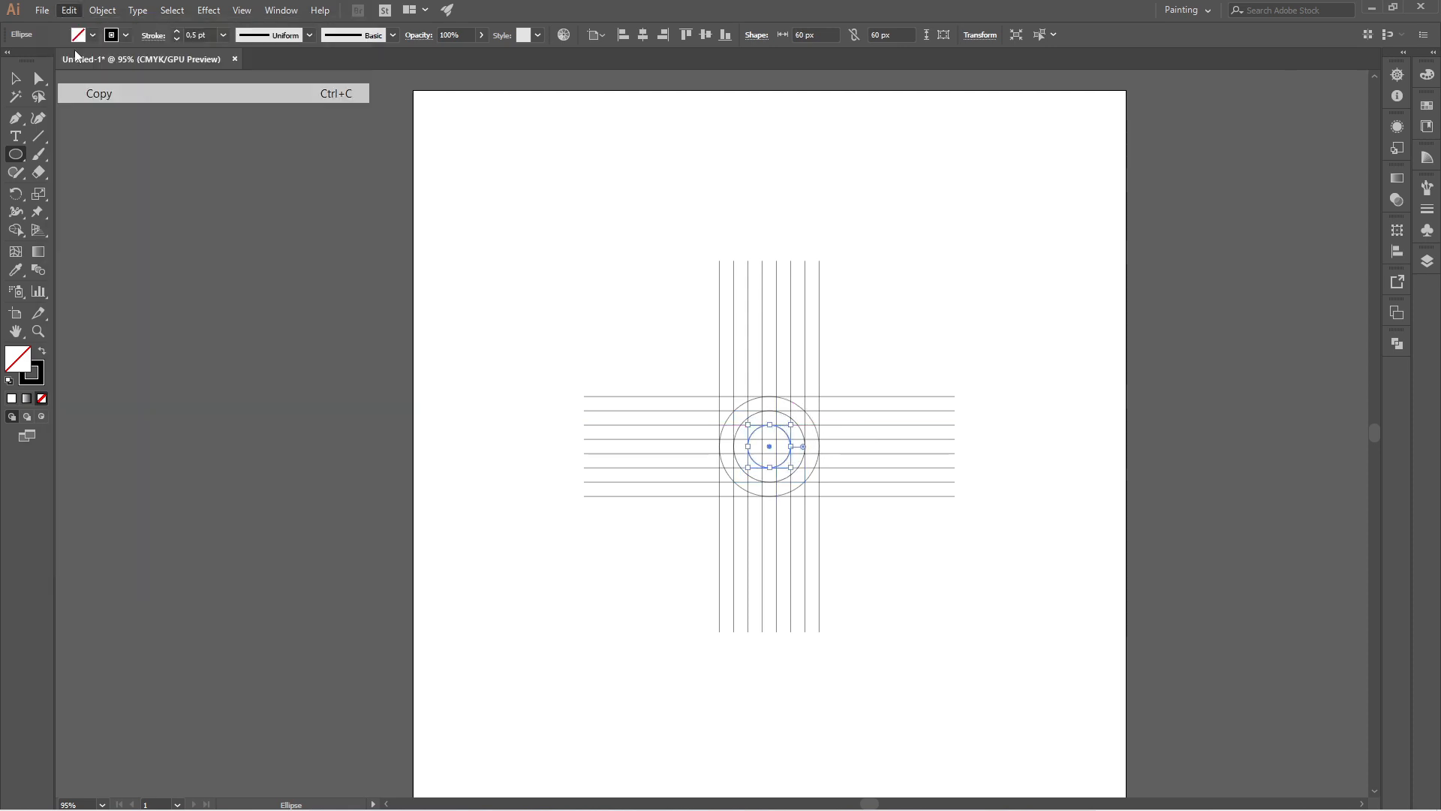
click(68, 10)
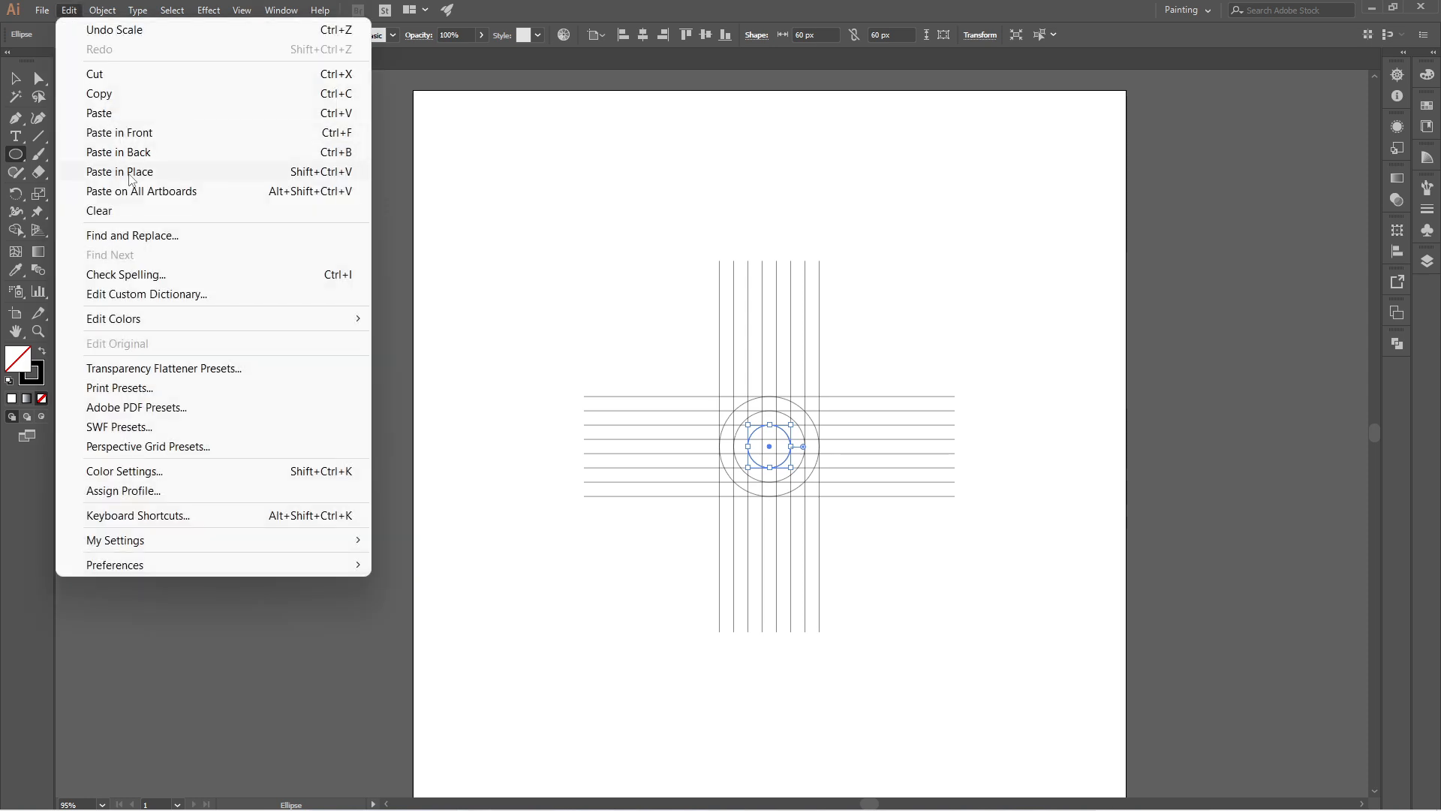
click(165, 134)
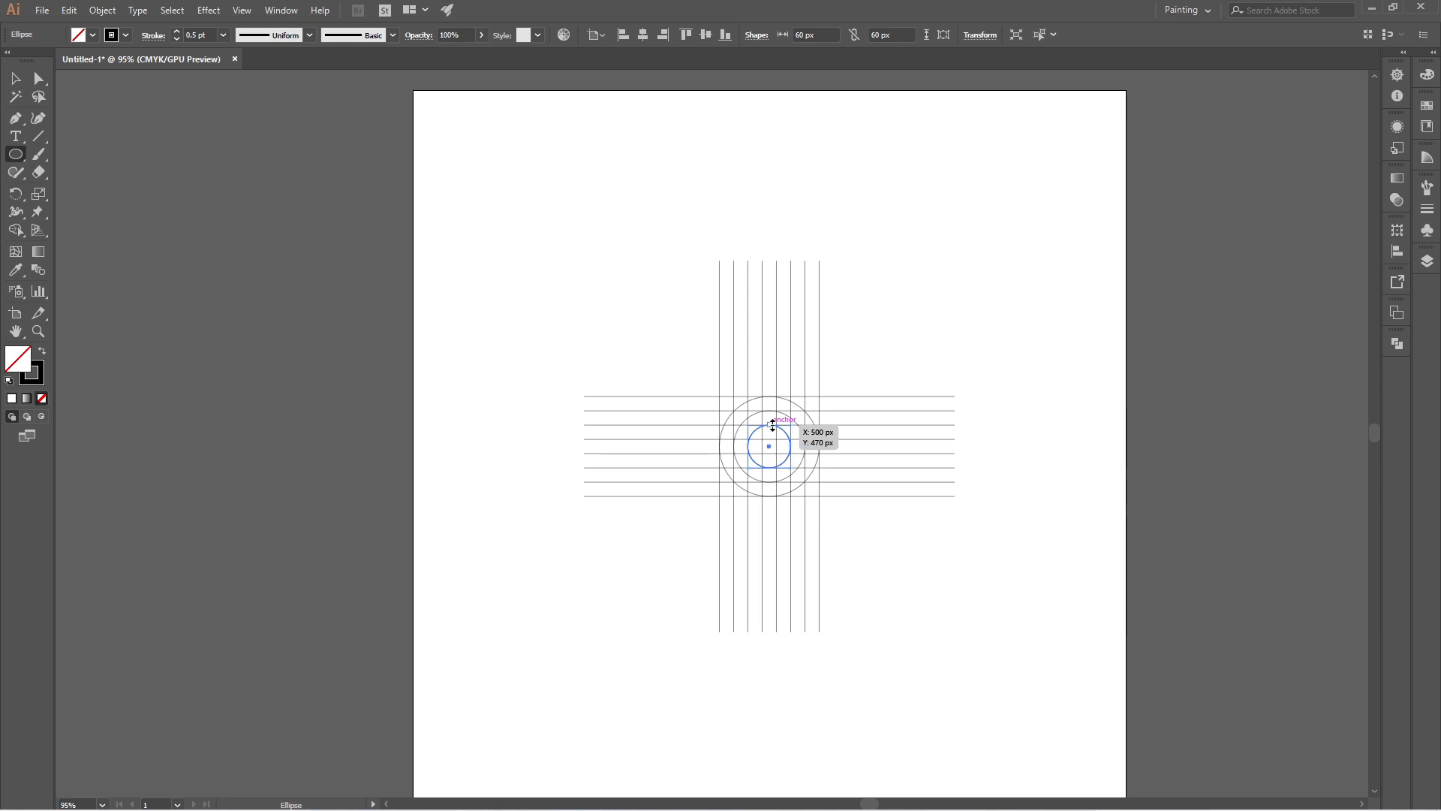
drag(772, 425, 777, 440)
click(18, 82)
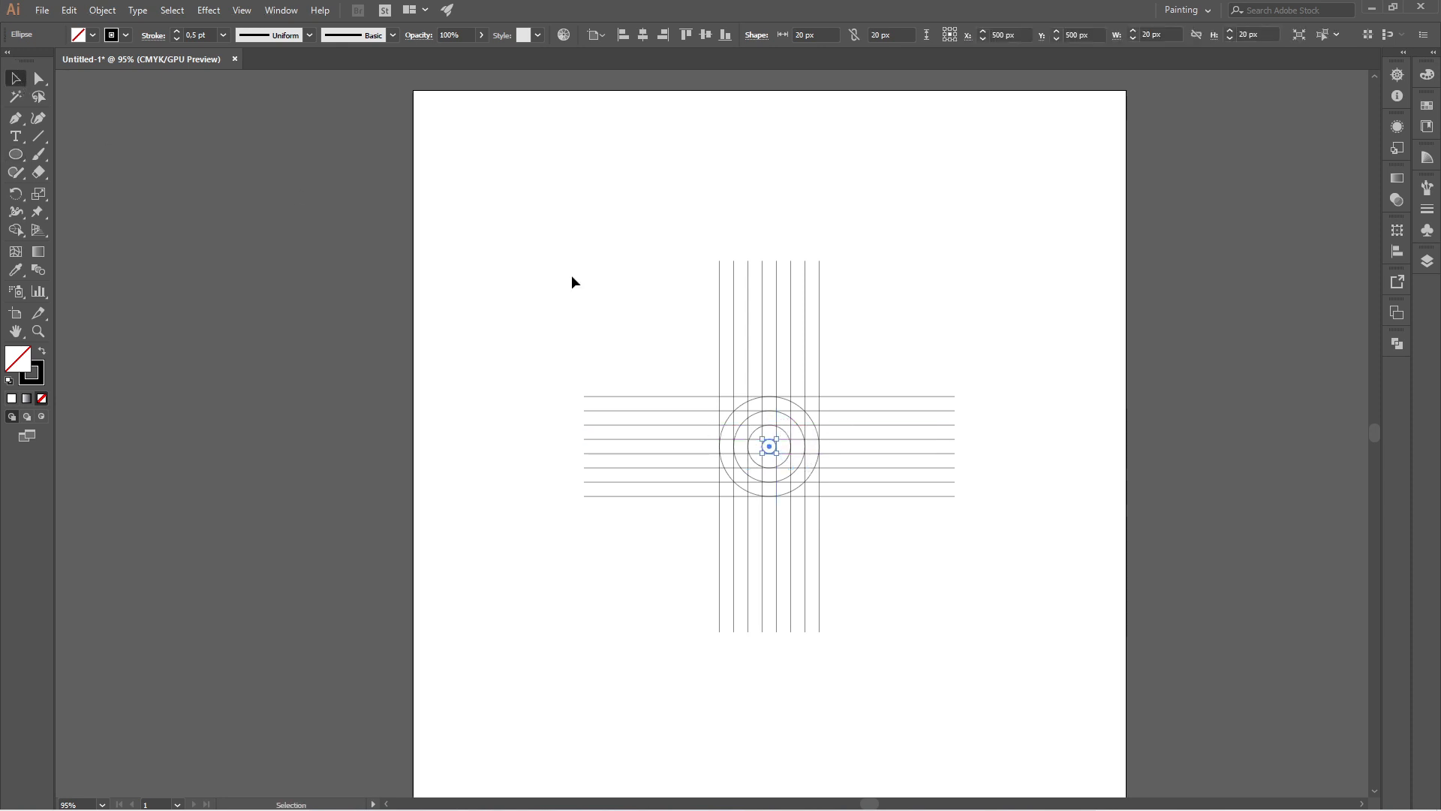
click(611, 323)
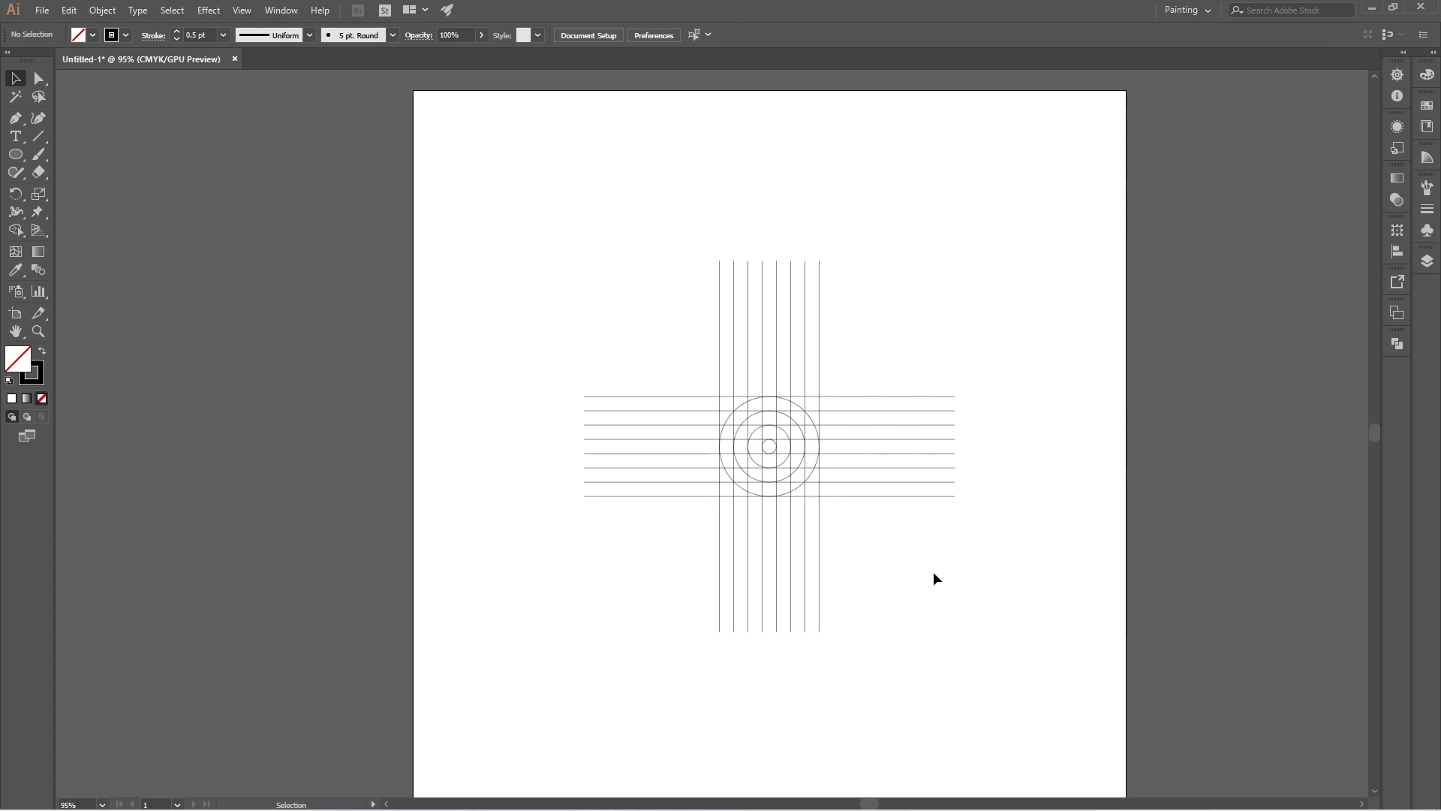
- Ungroup the horizontal lines and duplicate the lowest one 20 px below itself
click(915, 496)
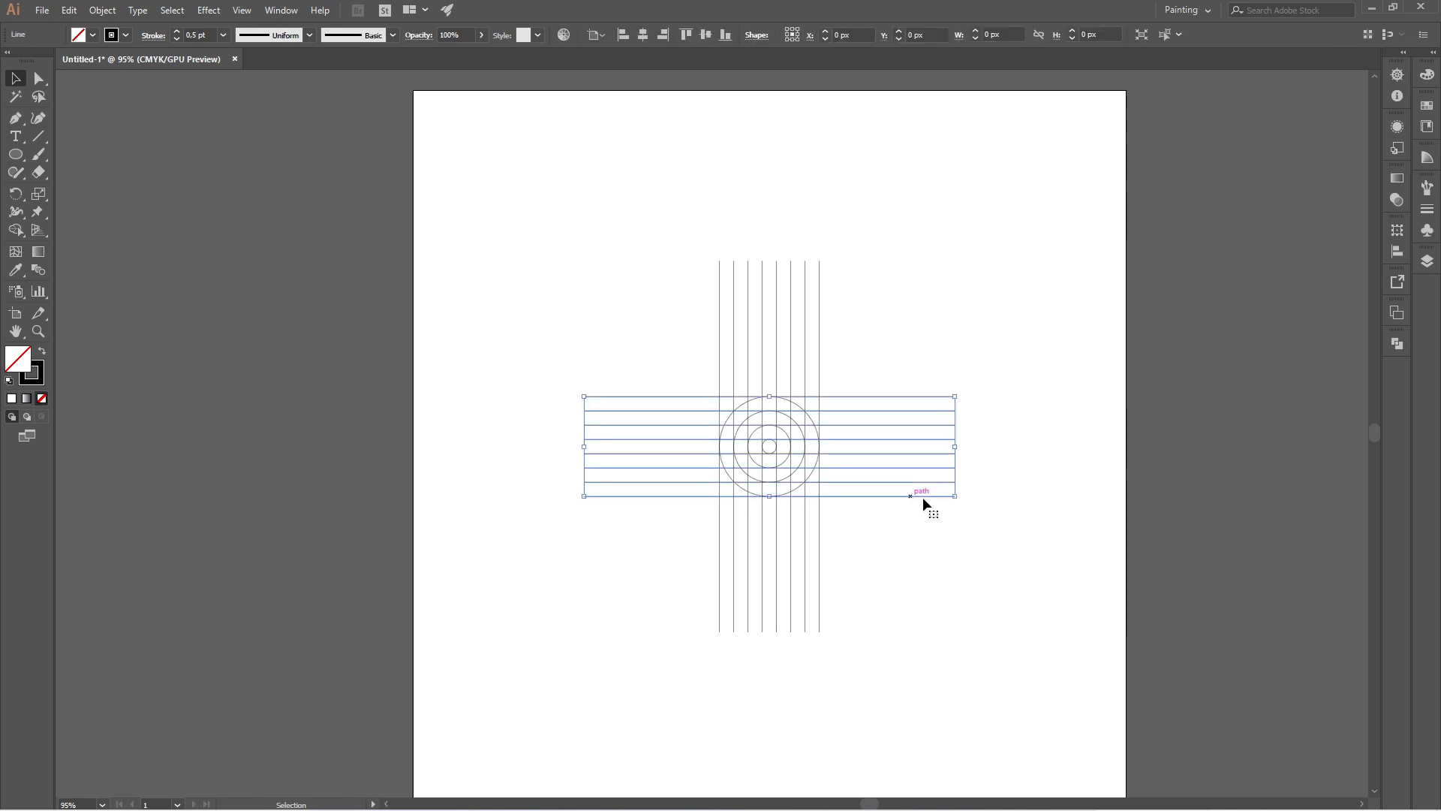
right_click(933, 496)
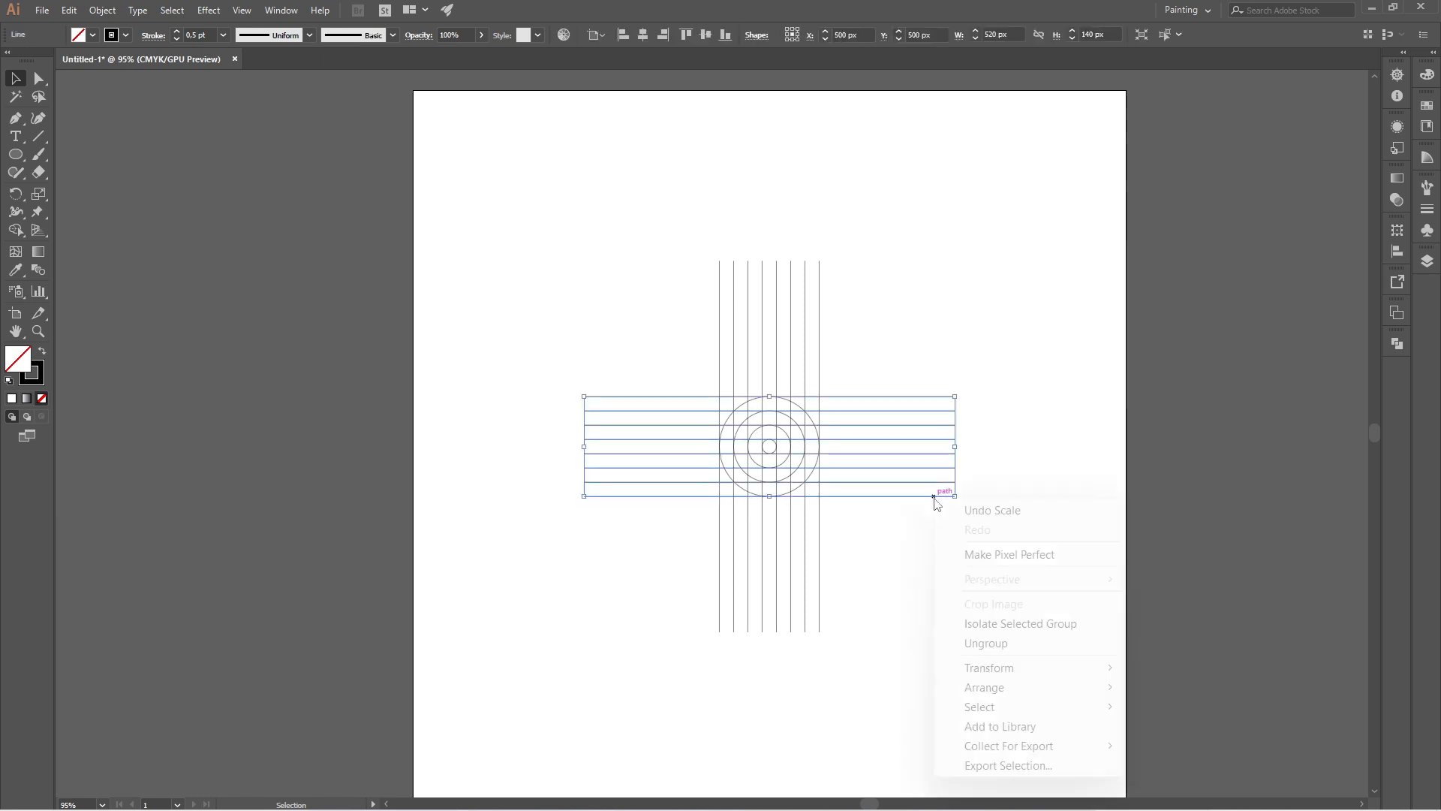
click(1034, 643)
click(966, 507)
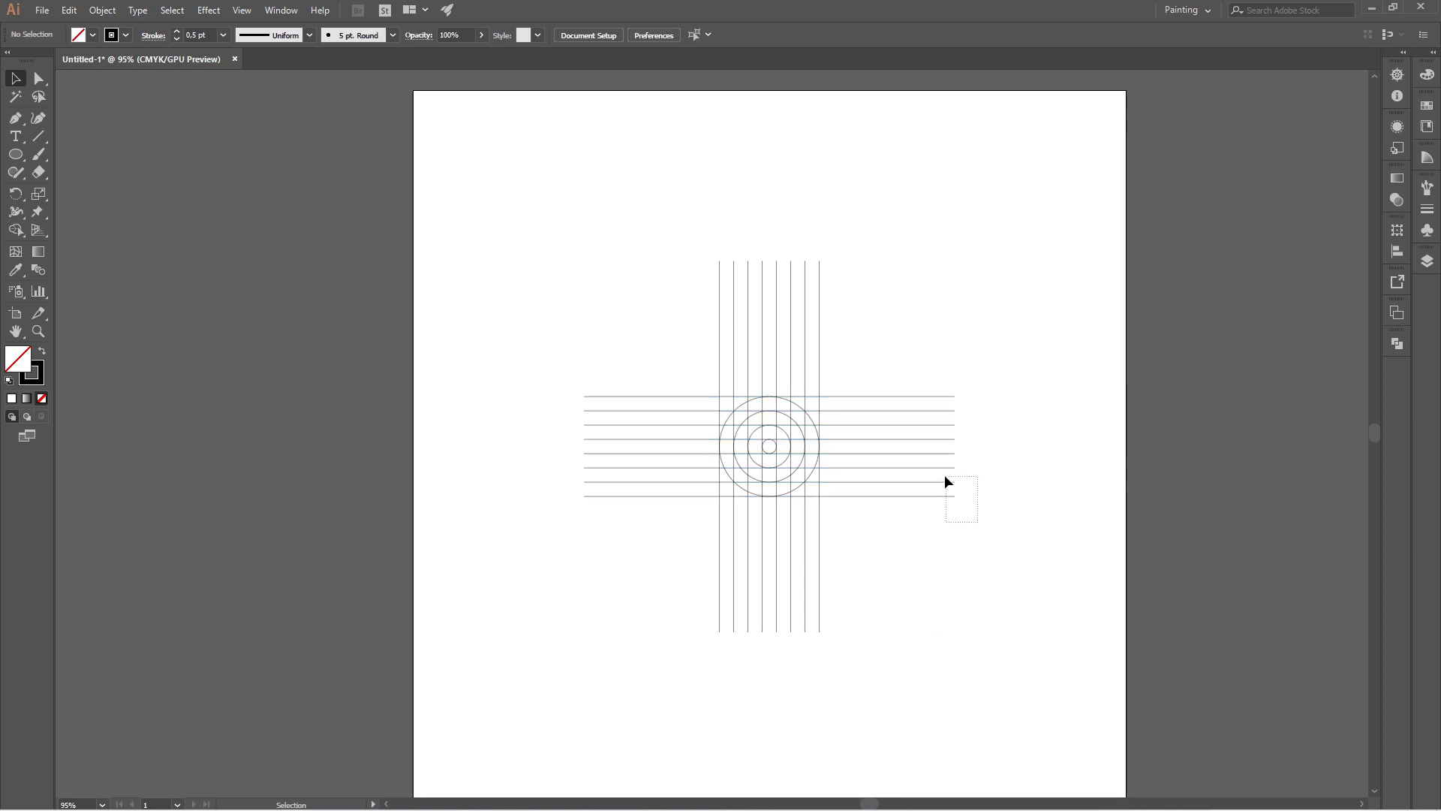
drag(945, 475, 845, 496)
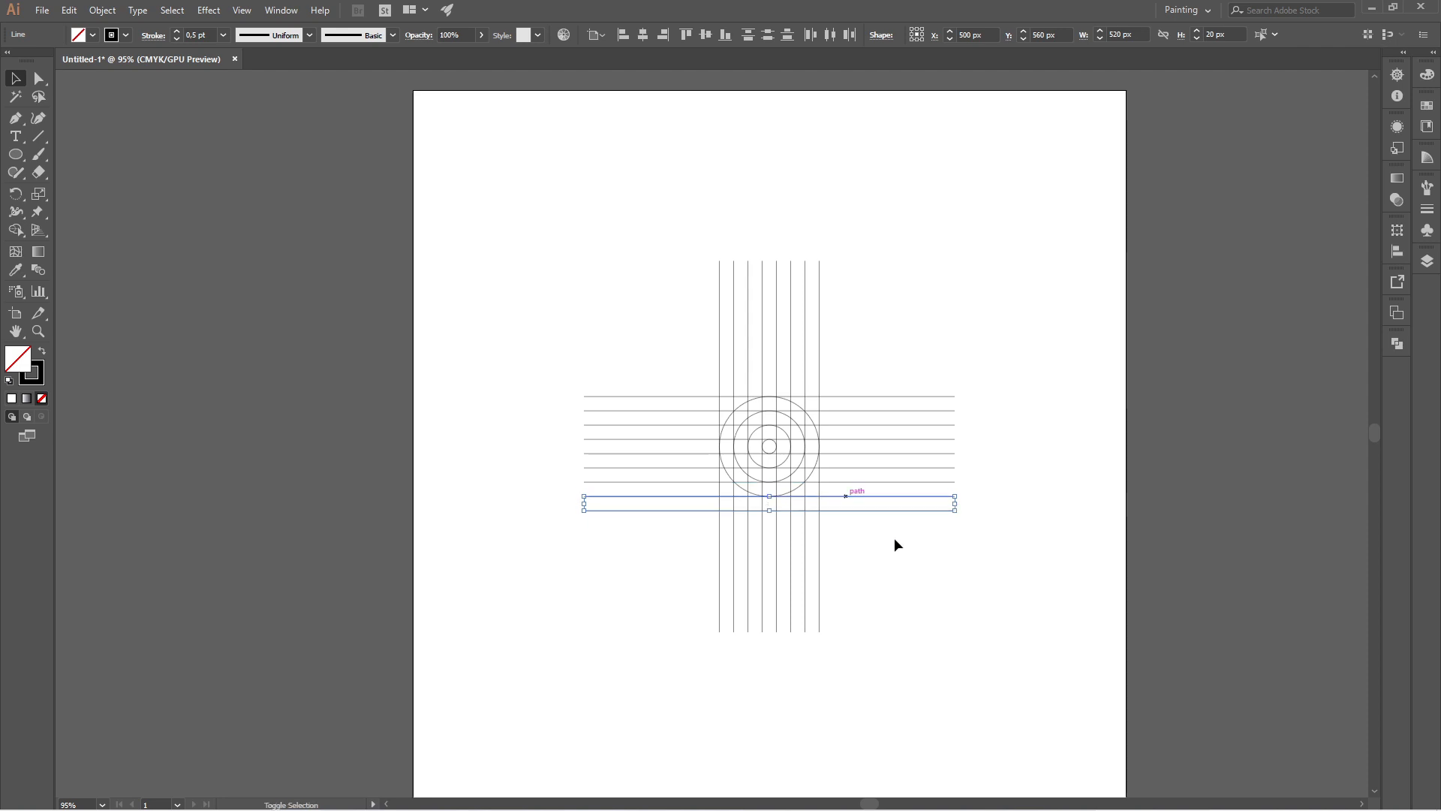
click(935, 538)
click(936, 497)
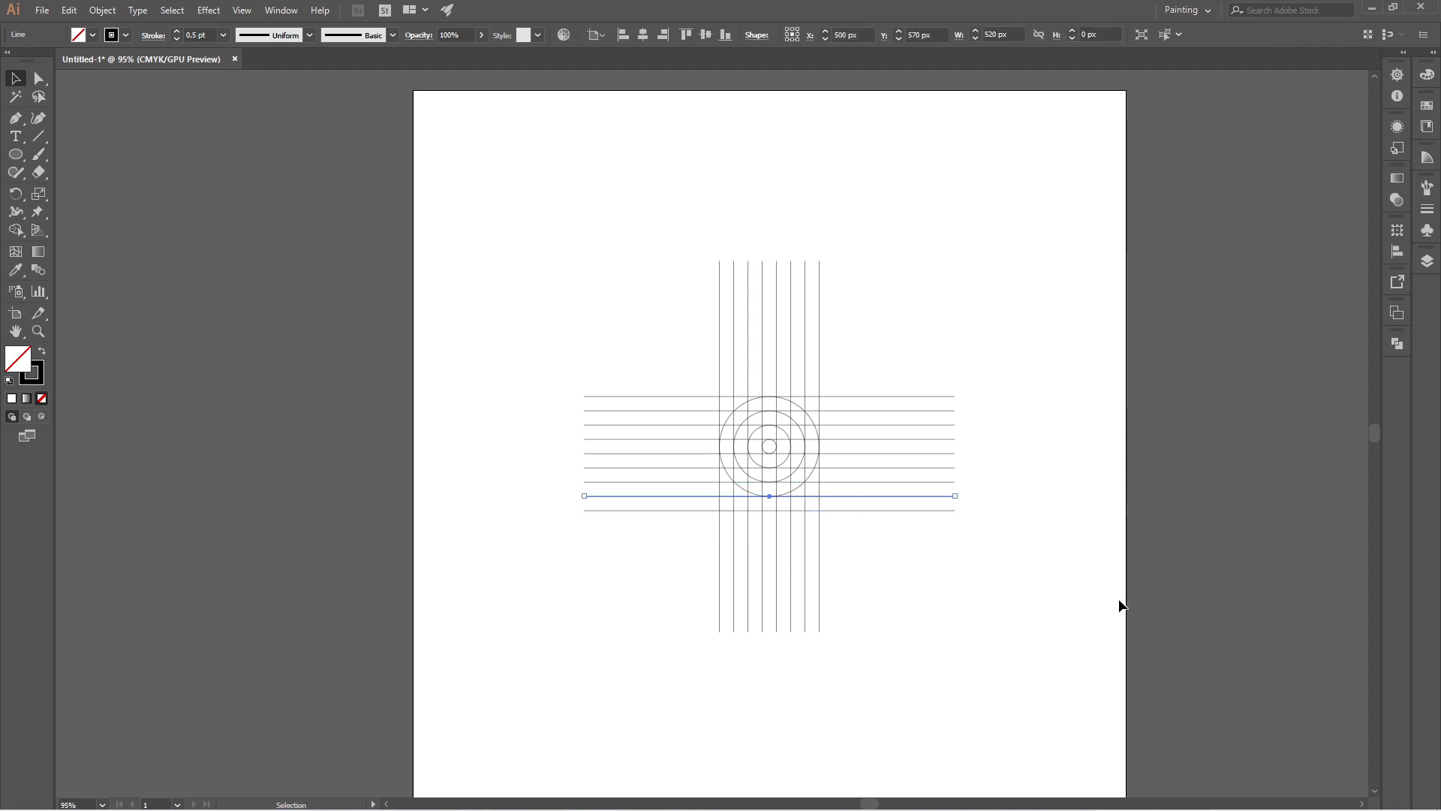
click(1120, 605)
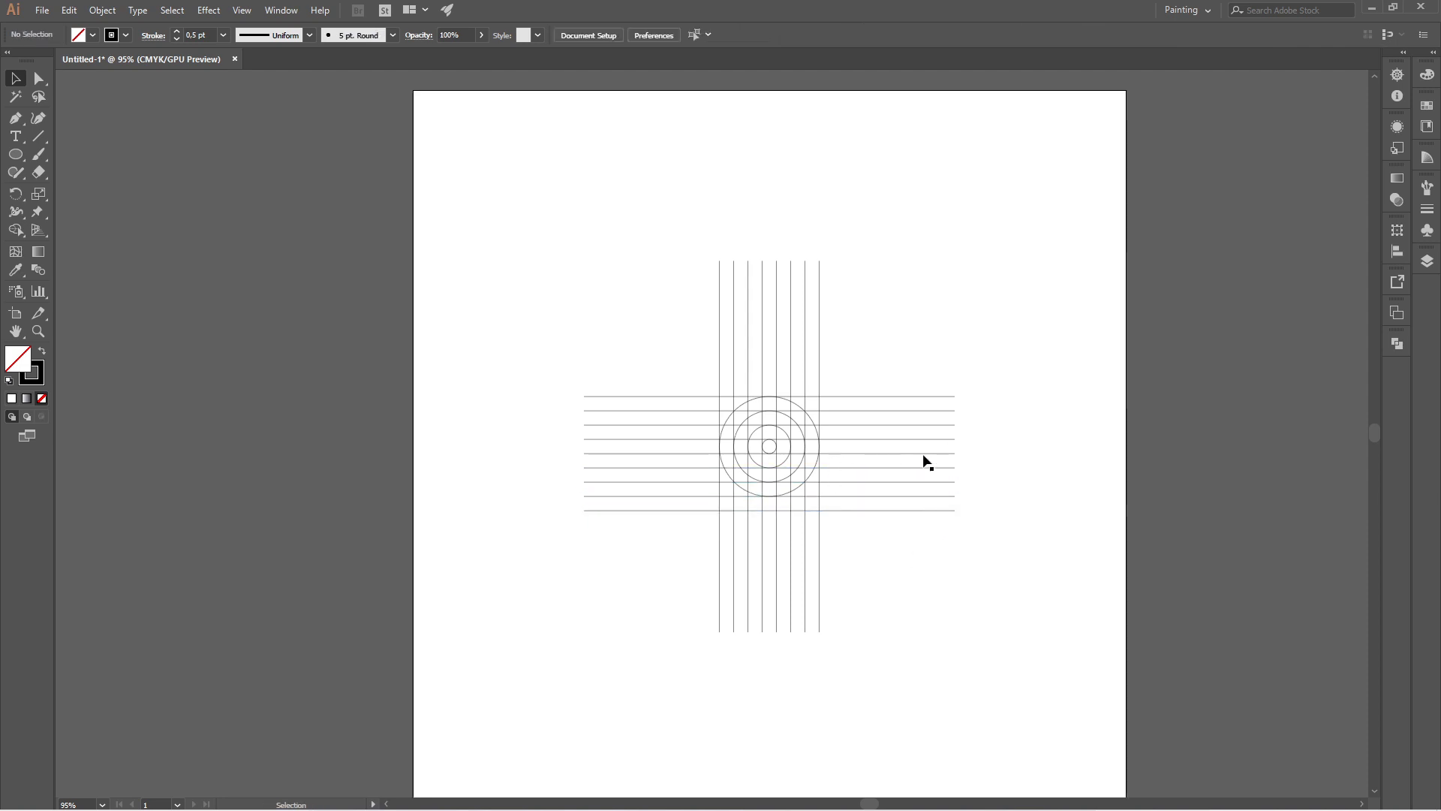
- Group all nine horizontal lines together and clear the selection
drag(924, 360, 976, 540)
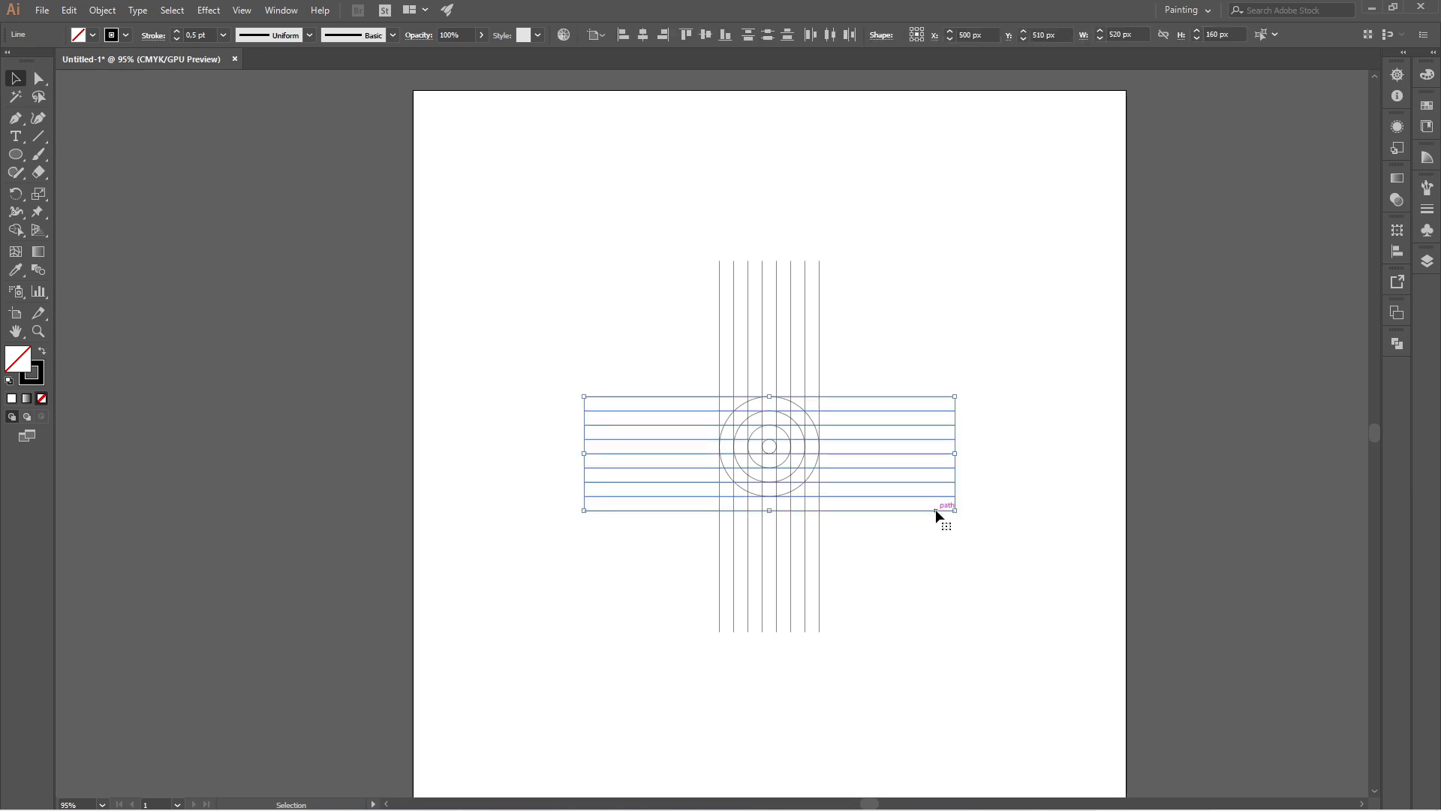
right_click(935, 509)
click(1005, 281)
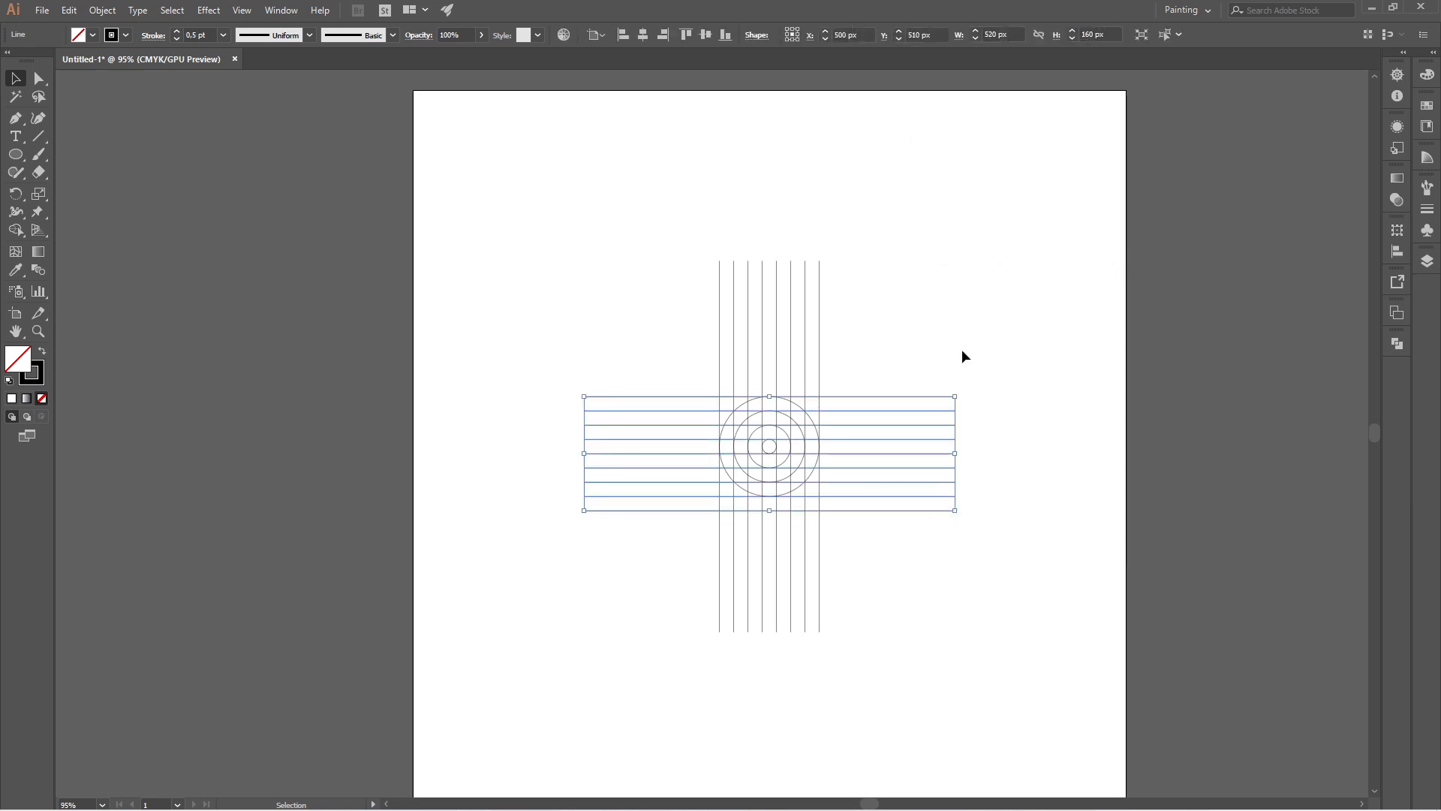
click(961, 353)
- Select all grid lines and circles for the Shape Builder and swap the colours to a black fill with no stroke
drag(628, 324, 912, 568)
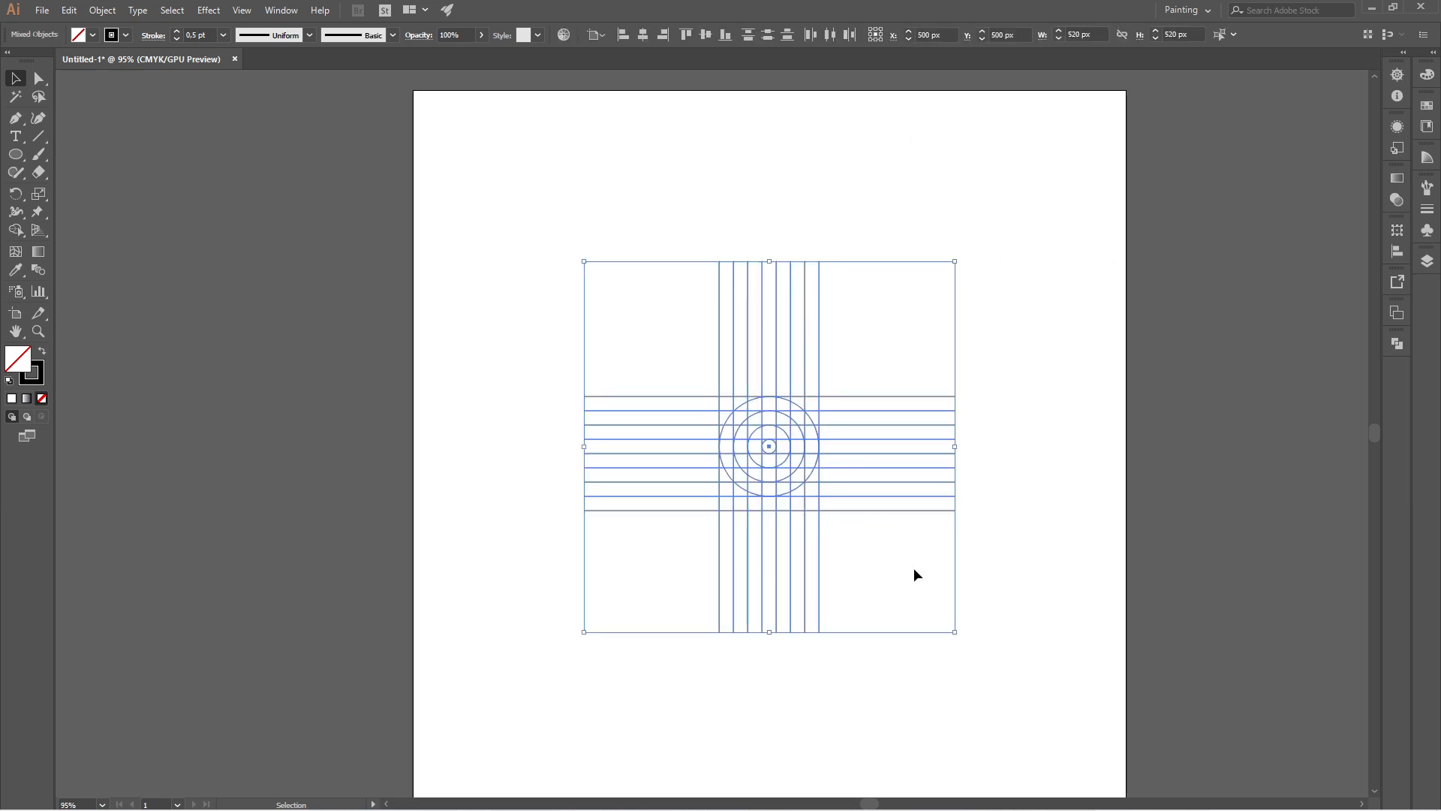
scroll(798, 514, up, 5)
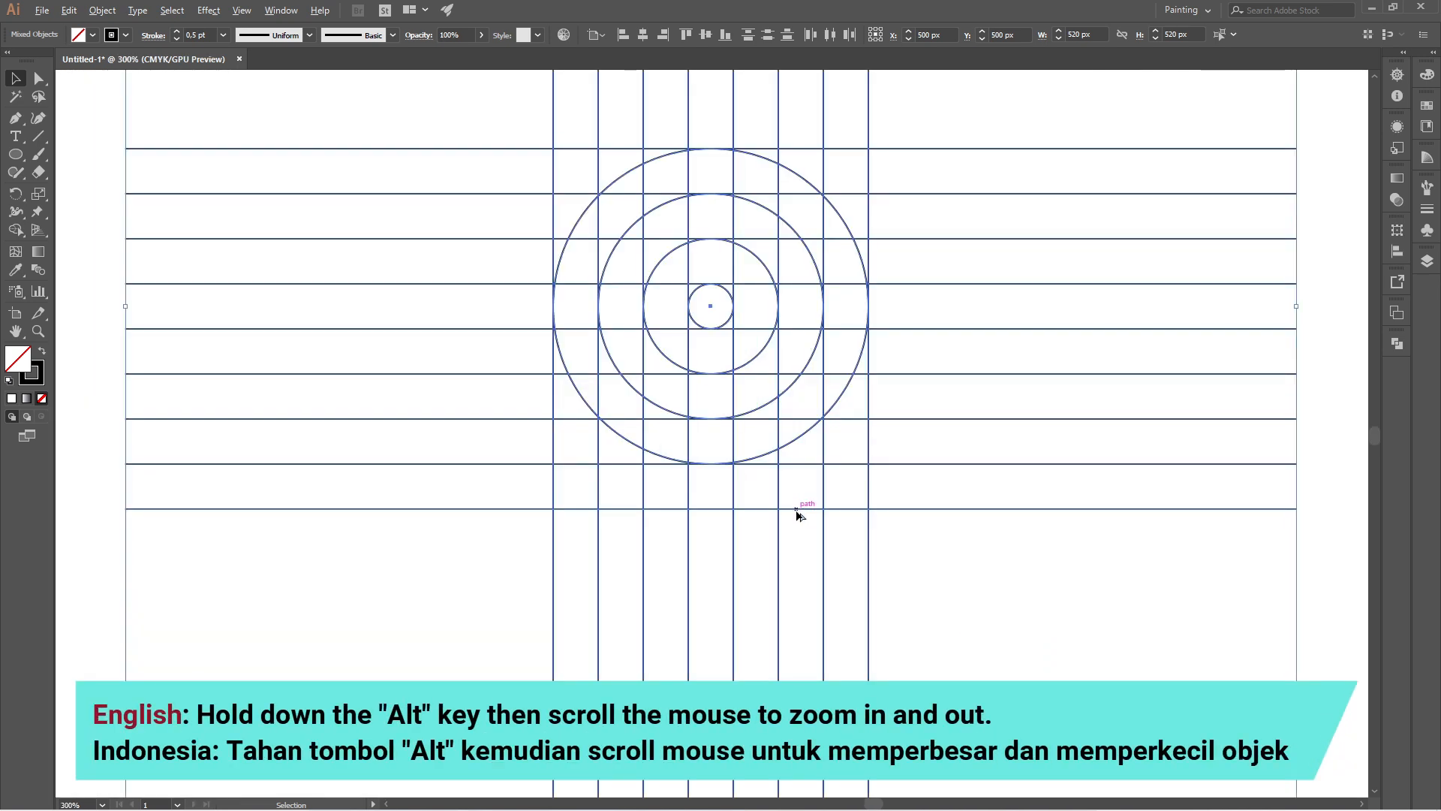
scroll(790, 246, up, 2)
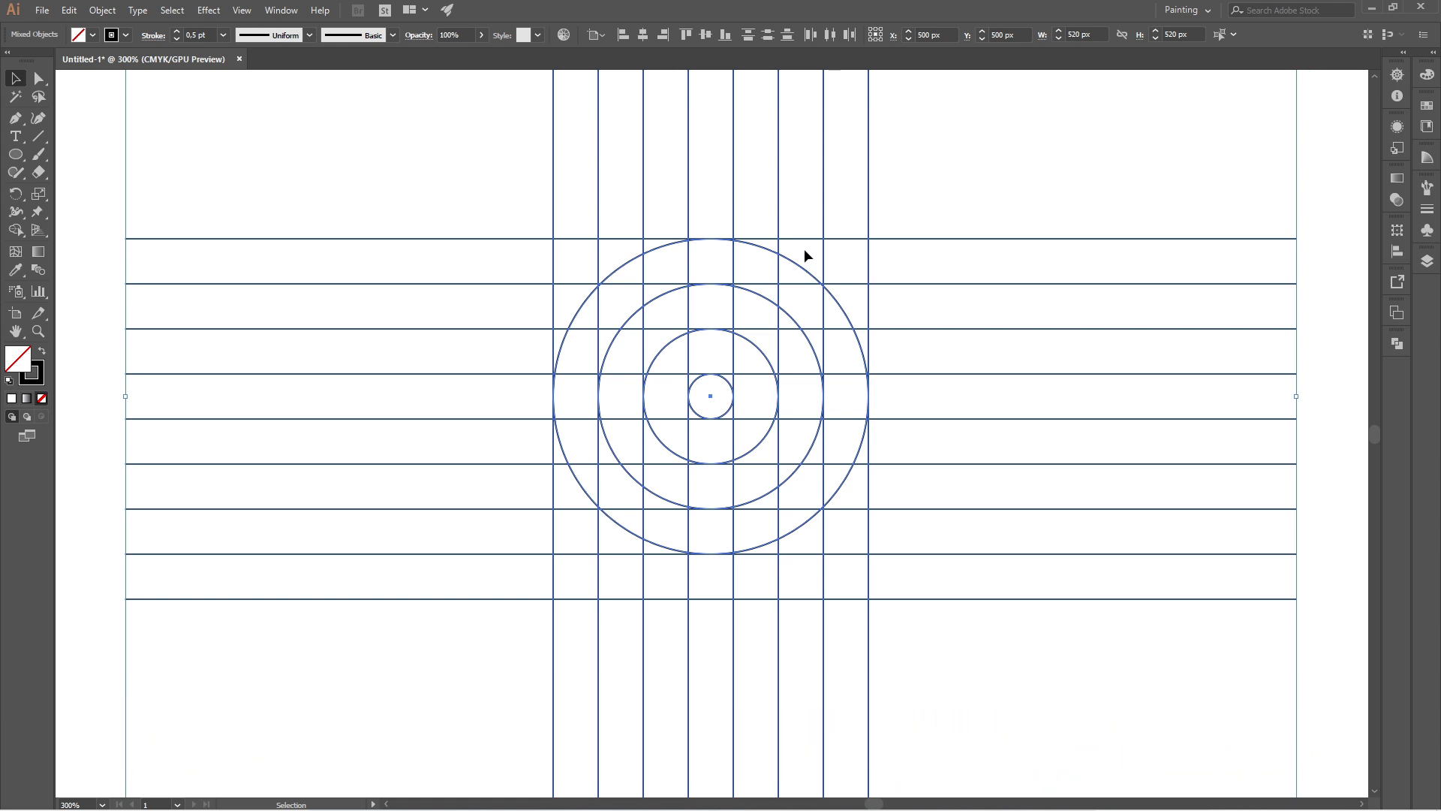
right_click(21, 231)
click(173, 229)
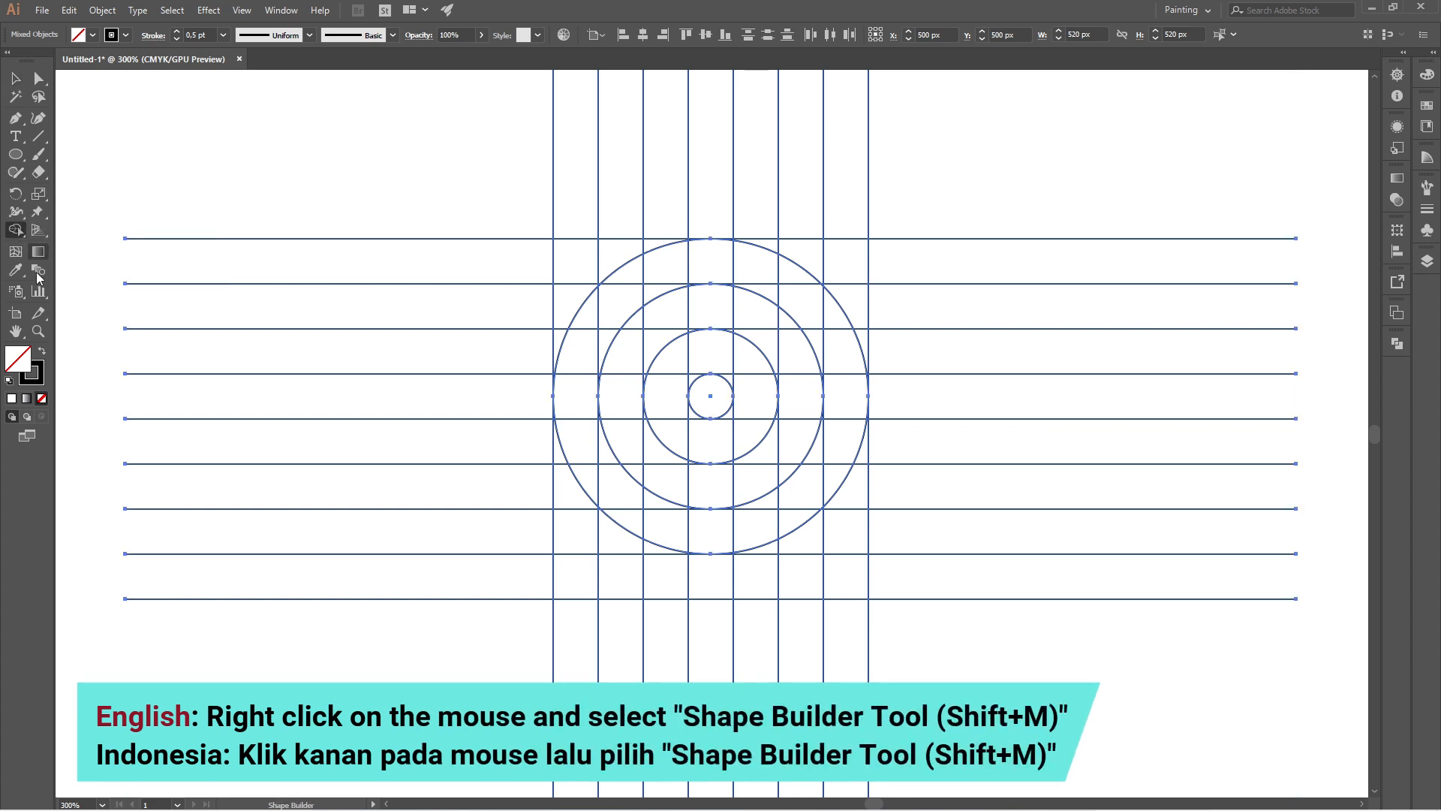
click(42, 354)
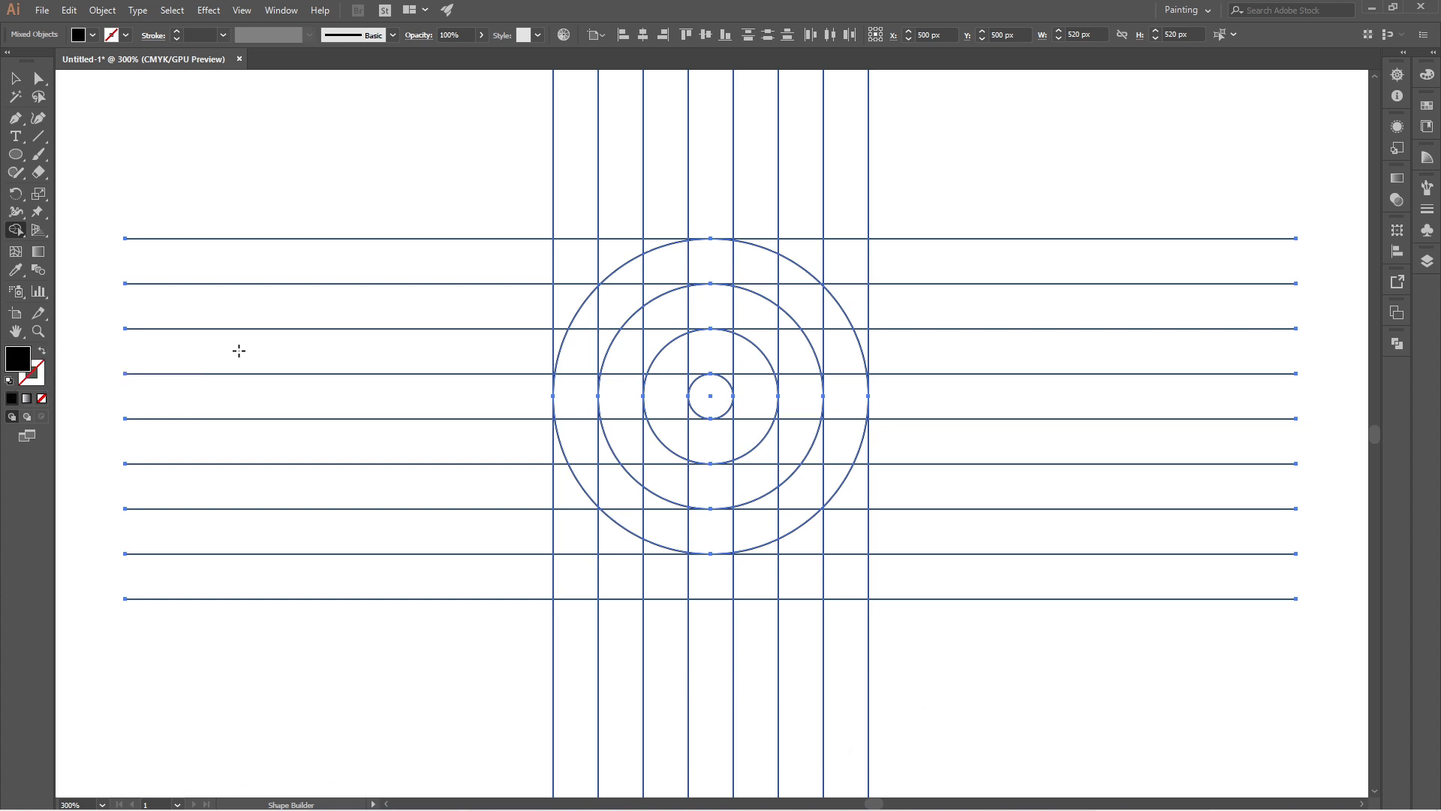
- Merge the cells between the two outermost circles into a black band along the upper-left and top arc, including the small slivers
mouse_move(580, 359)
mouse_down()
mouse_move(595, 322)
mouse_move(653, 277)
mouse_move(696, 268)
mouse_up()
scroll(698, 268, up, 3)
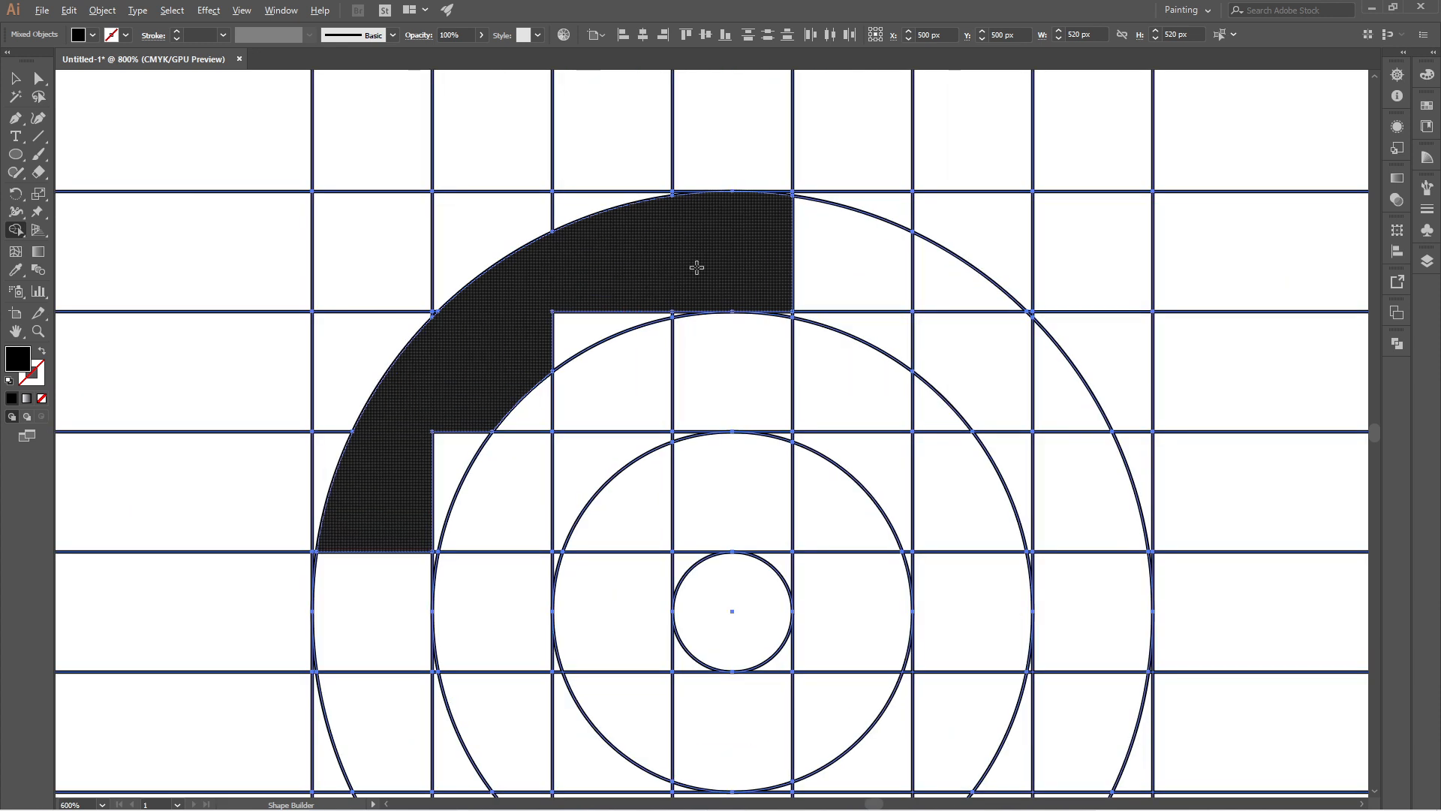
mouse_move(432, 476)
mouse_down()
mouse_move(472, 416)
mouse_move(661, 297)
mouse_up()
scroll(719, 291, up, 3)
mouse_move(593, 359)
mouse_down()
mouse_move(852, 340)
mouse_move(1059, 424)
mouse_up()
scroll(517, 266, down, 3)
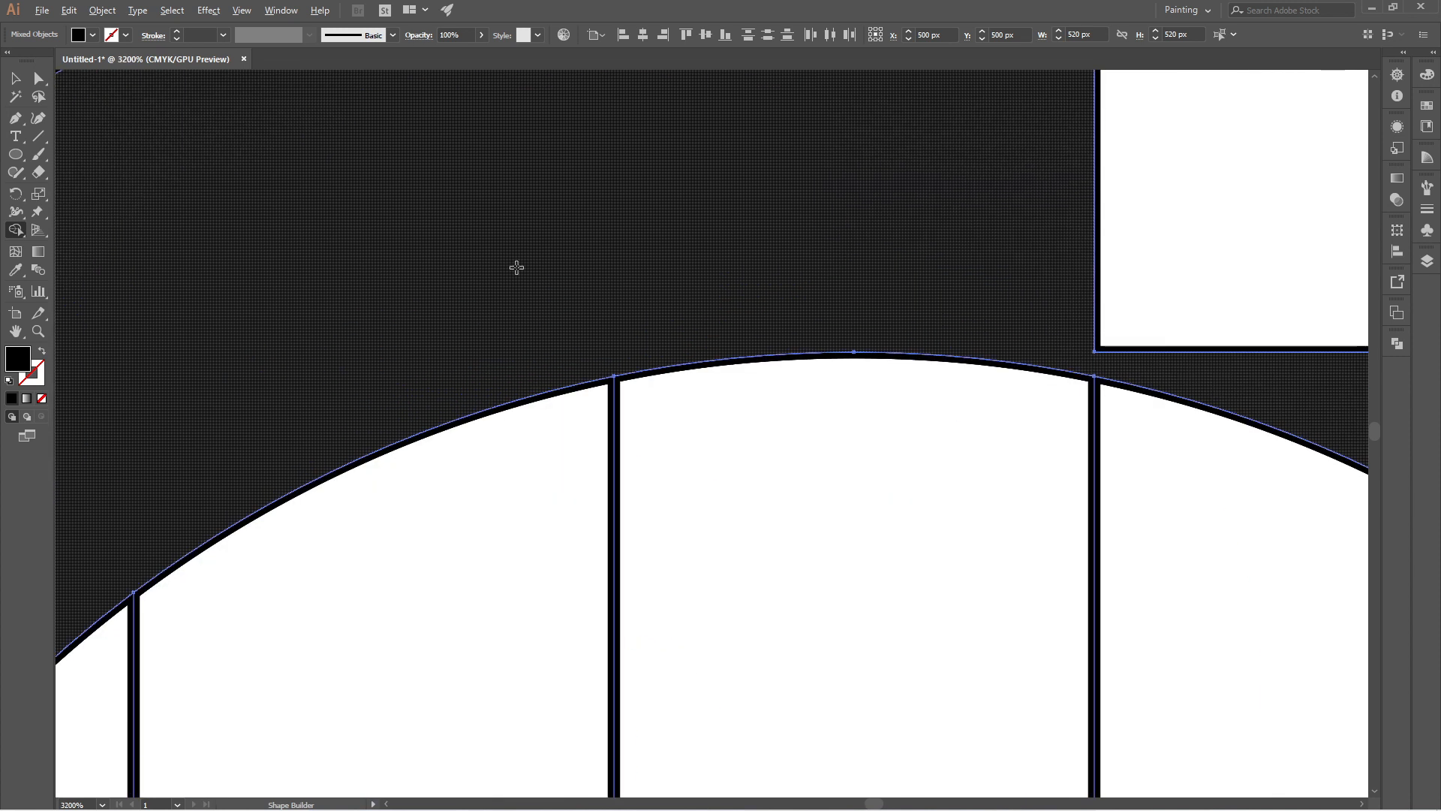
- Extend the black band around the right side and bottom of the ring, leaving the middle cell on the left open
scroll(517, 266, down, 1)
mouse_move(607, 253)
mouse_down()
mouse_move(779, 369)
mouse_move(850, 515)
mouse_move(838, 622)
mouse_move(782, 695)
mouse_move(688, 761)
mouse_move(515, 769)
mouse_move(349, 670)
mouse_move(318, 597)
mouse_up()
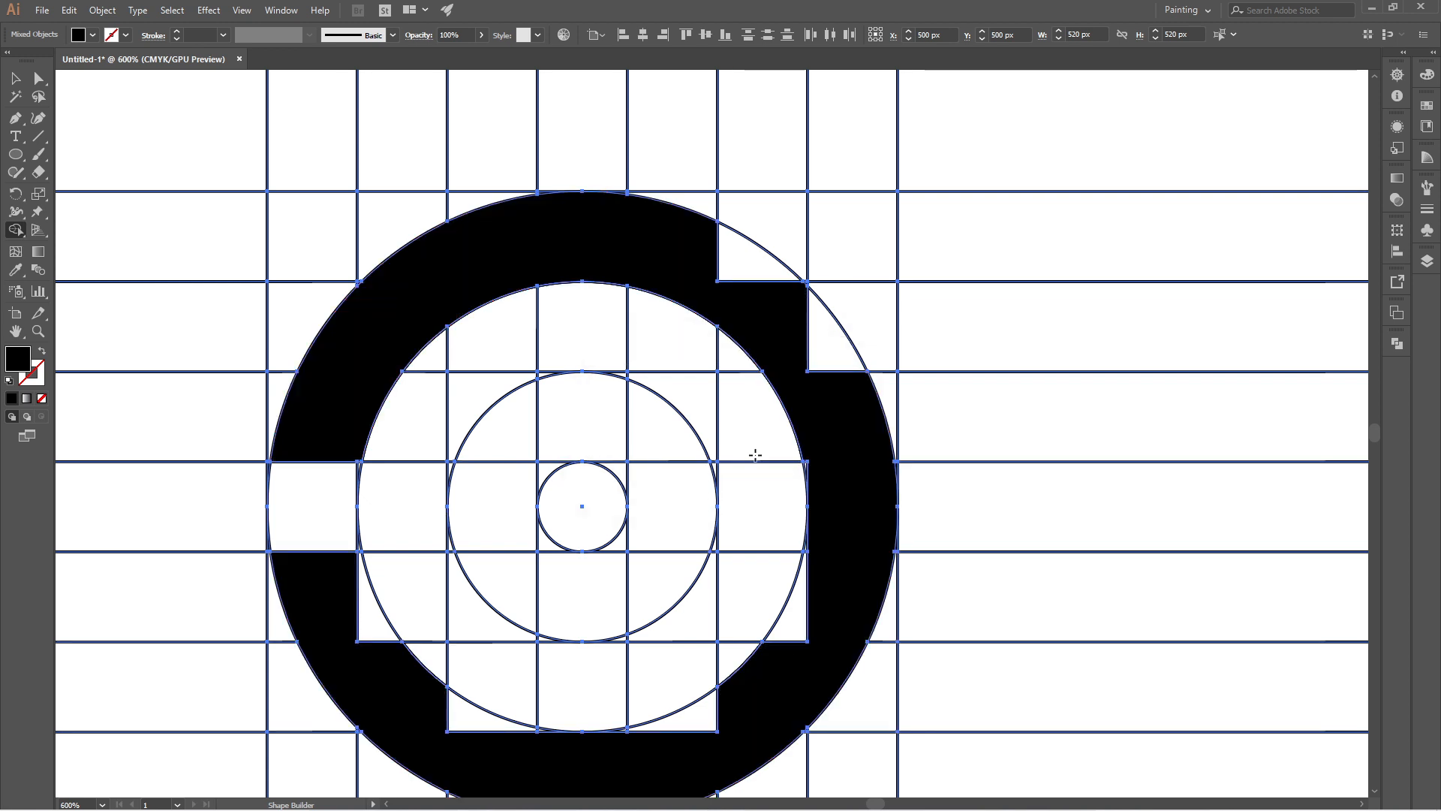
scroll(834, 349, up, 2)
drag(718, 241, 583, 152)
scroll(598, 178, down, 4)
- Merge the leftover sliver cells on the lower-right inner edge into the black ring
scroll(653, 312, up, 5)
drag(591, 376, 580, 387)
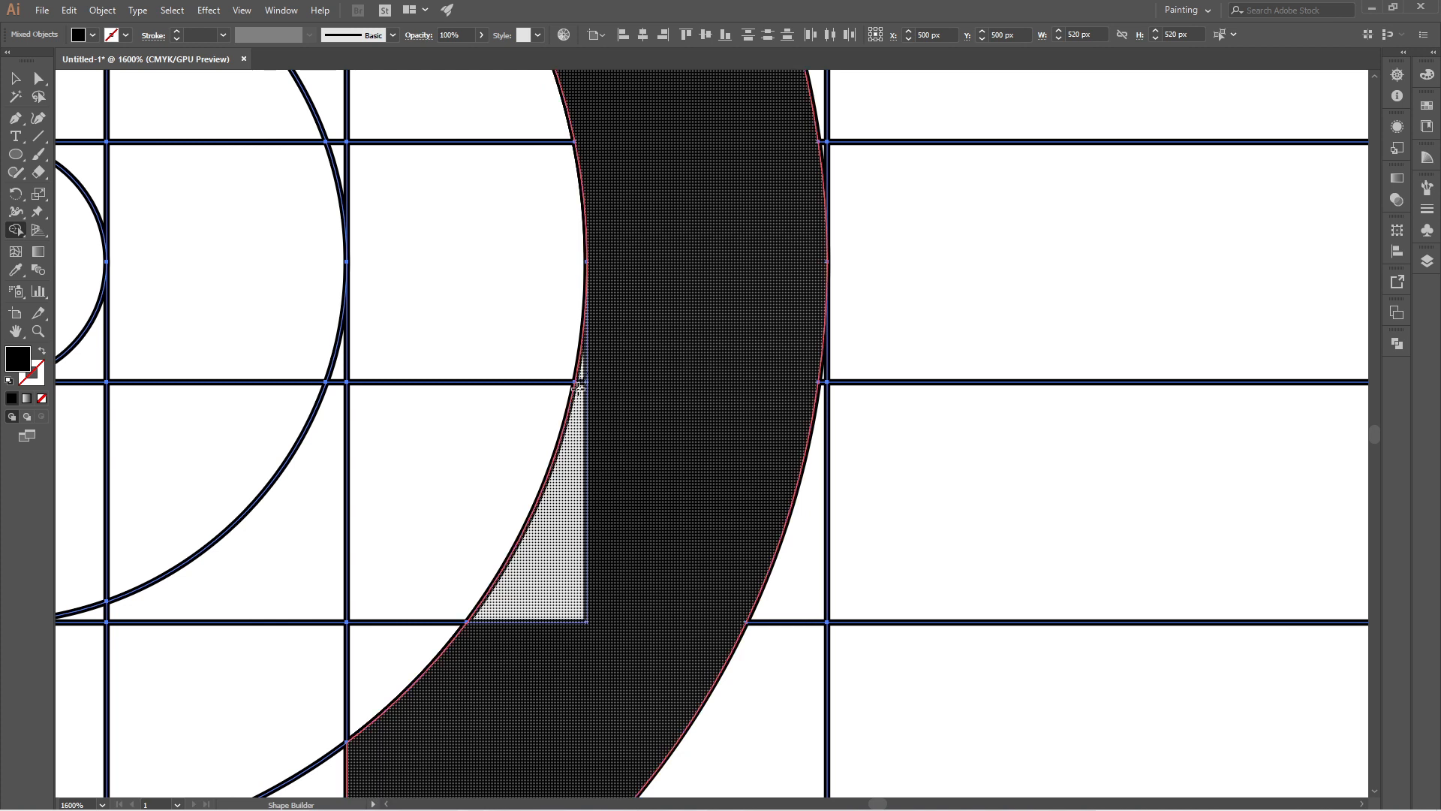
drag(614, 433, 614, 434)
scroll(614, 434, down, 5)
scroll(563, 489, up, 3)
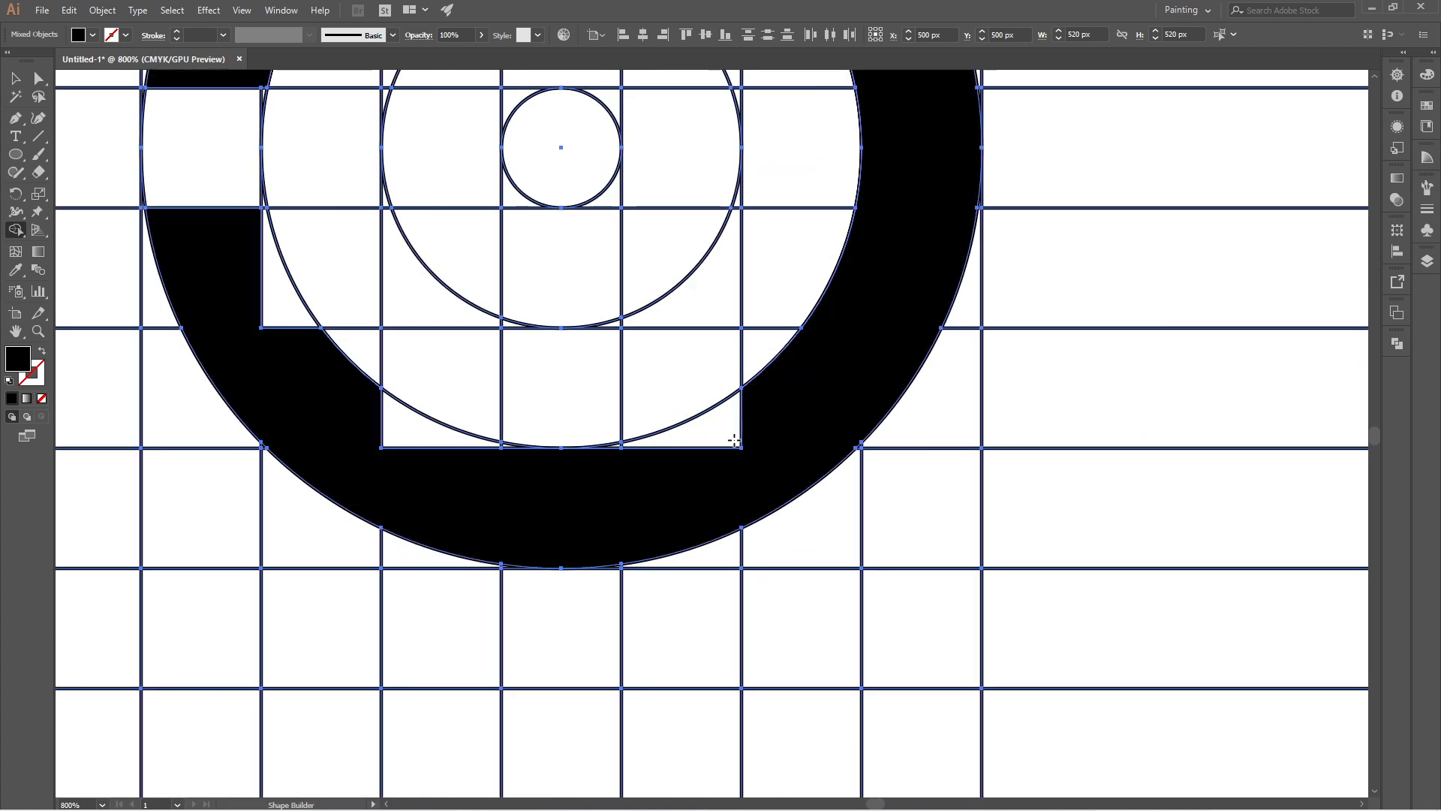
- Merge the remaining cells along the ring's bottom and lower-left inner edge so that it follows the second circle
drag(743, 430, 629, 447)
scroll(626, 456, up, 4)
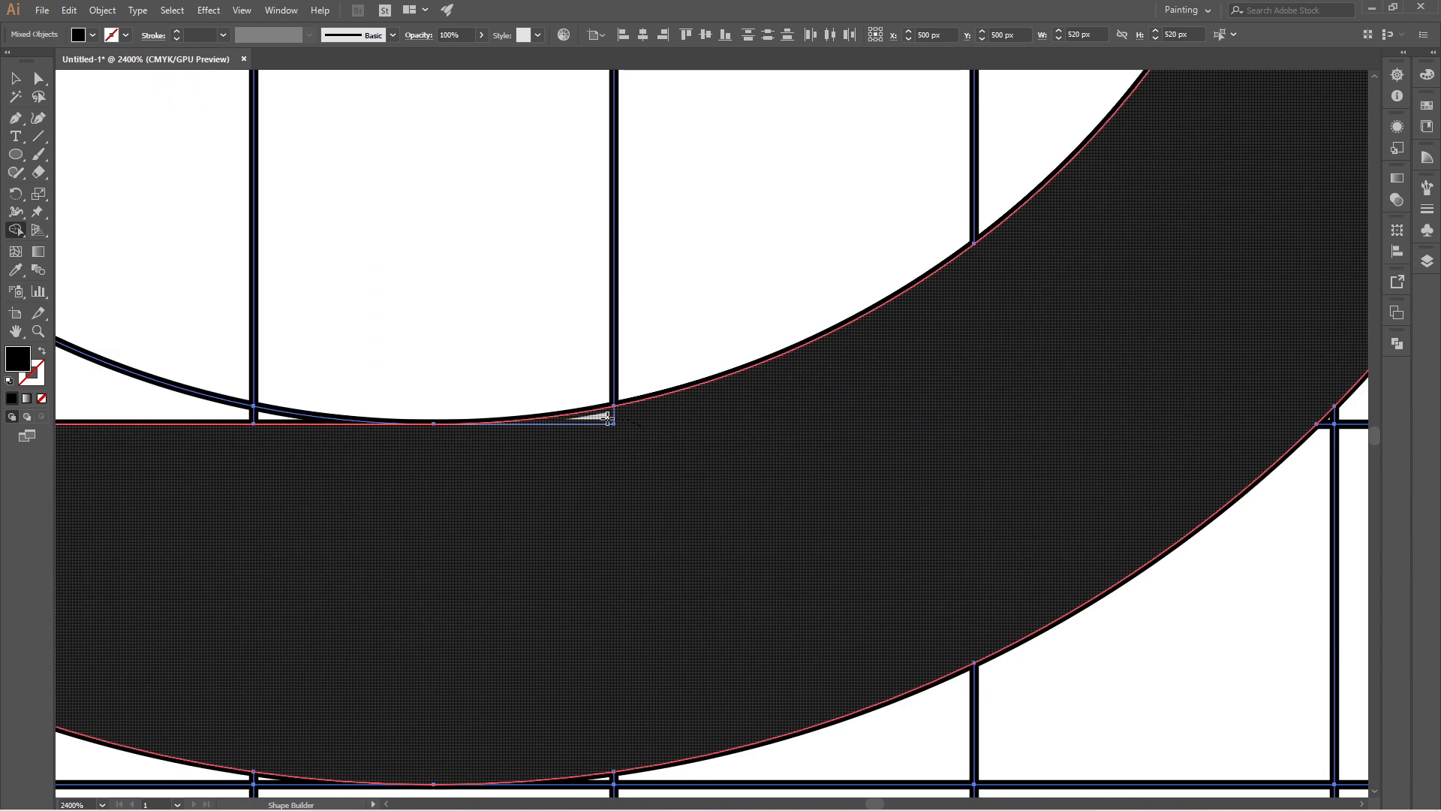
scroll(773, 503, down, 3)
scroll(442, 398, up, 1)
mouse_move(705, 530)
mouse_down()
mouse_move(686, 512)
mouse_move(698, 515)
mouse_up()
scroll(660, 547, down, 4)
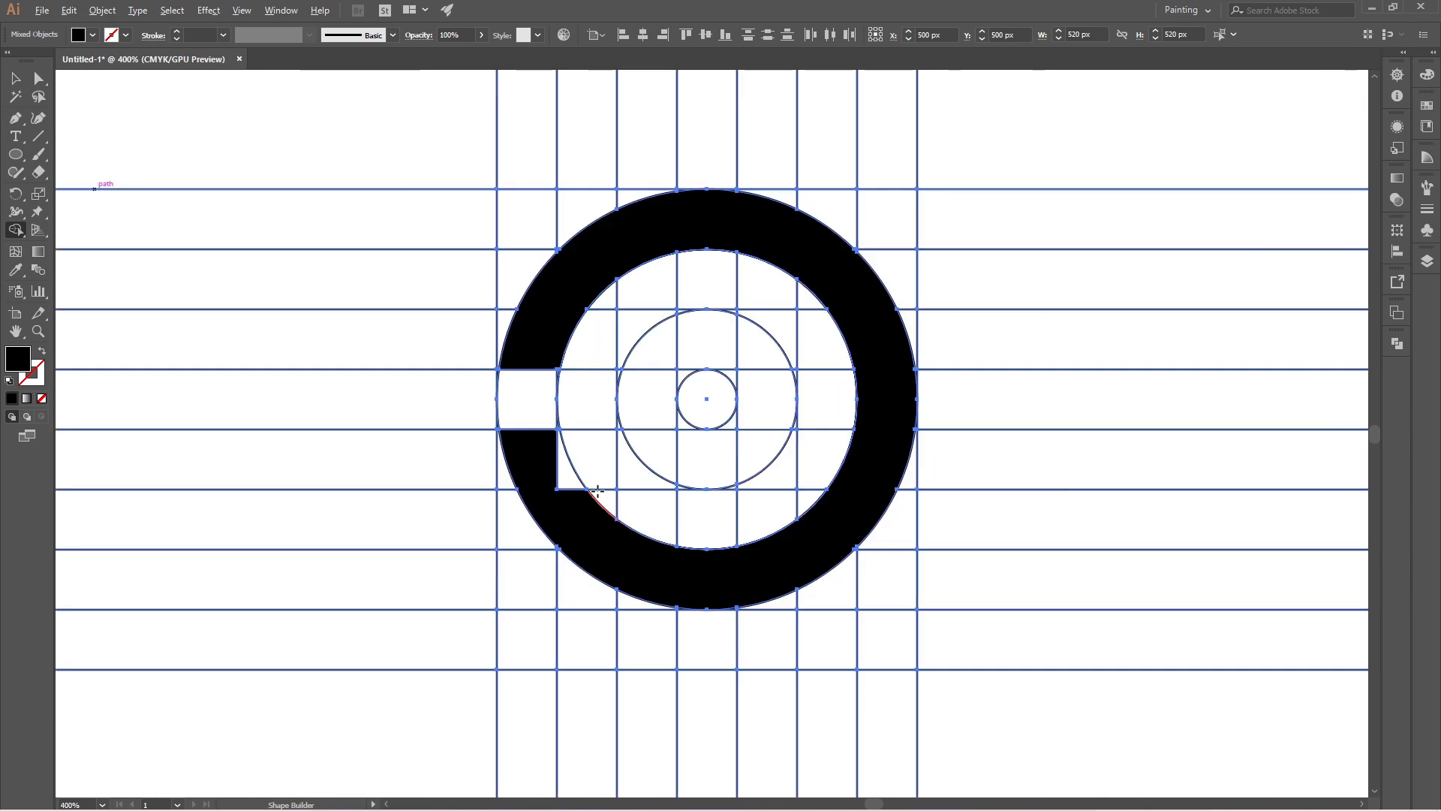
scroll(586, 518, up, 3)
drag(522, 438, 519, 468)
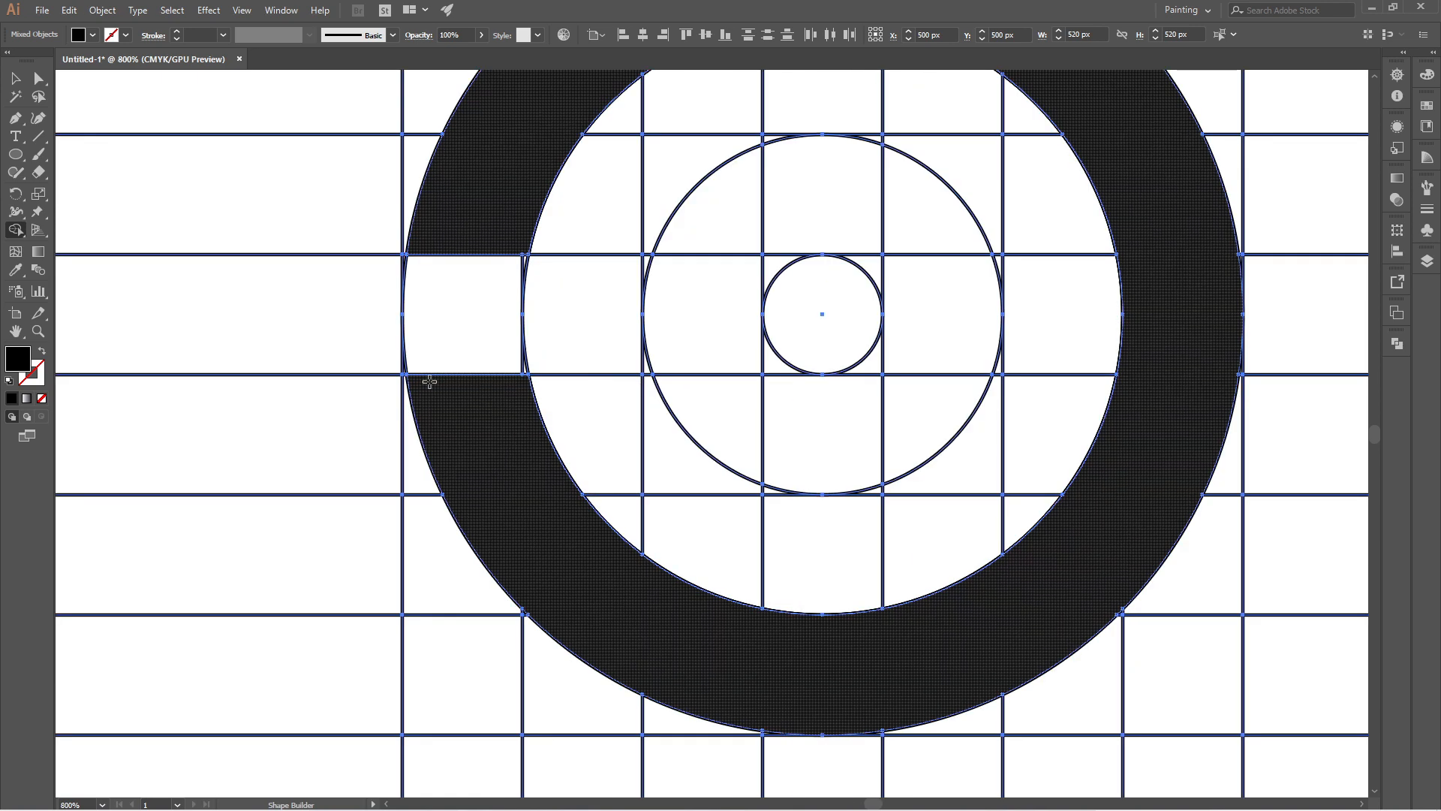
- Merge the middle-row bar on the right and the band between the two inner circles with the outer ring
scroll(489, 476, down, 2)
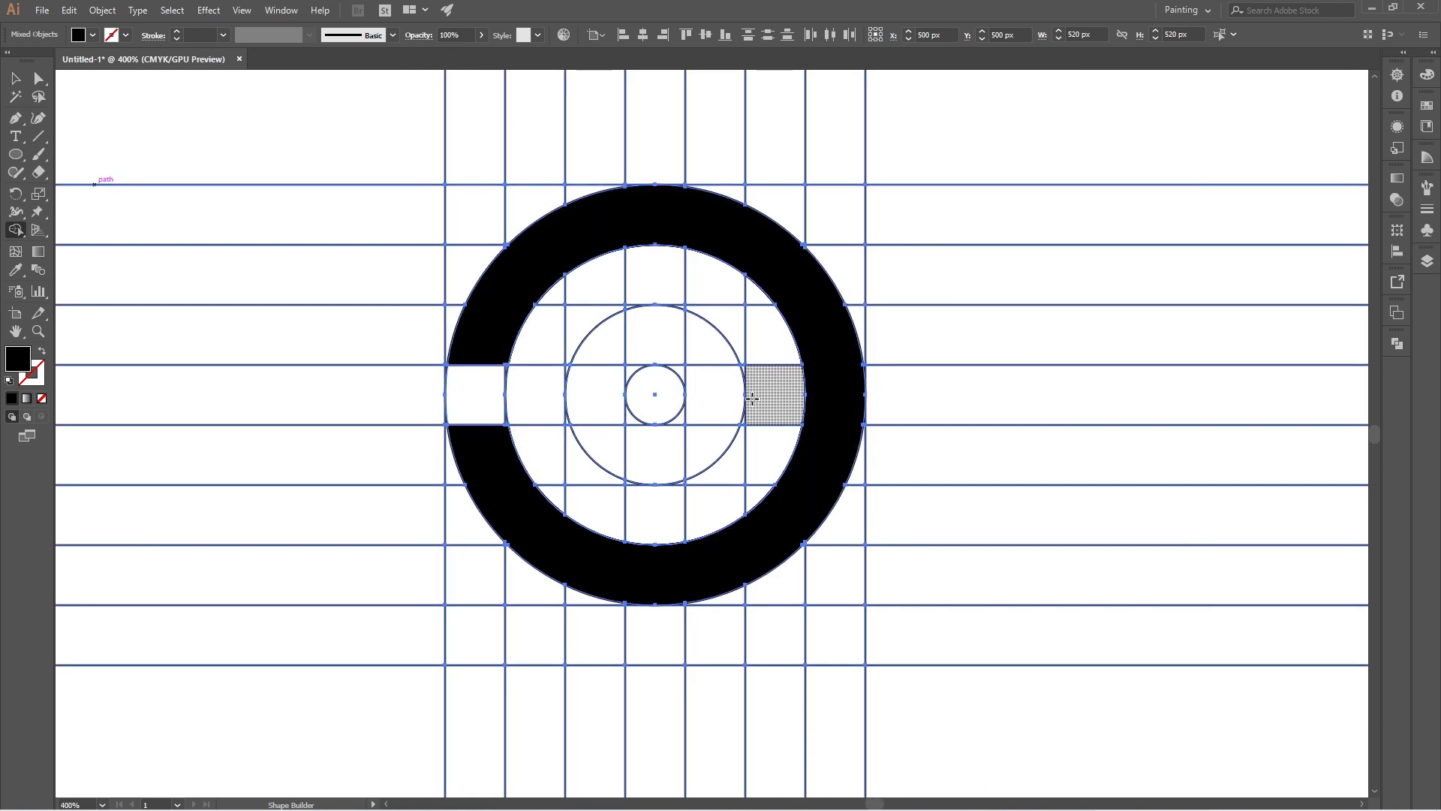
drag(822, 395, 725, 389)
scroll(724, 390, up, 3)
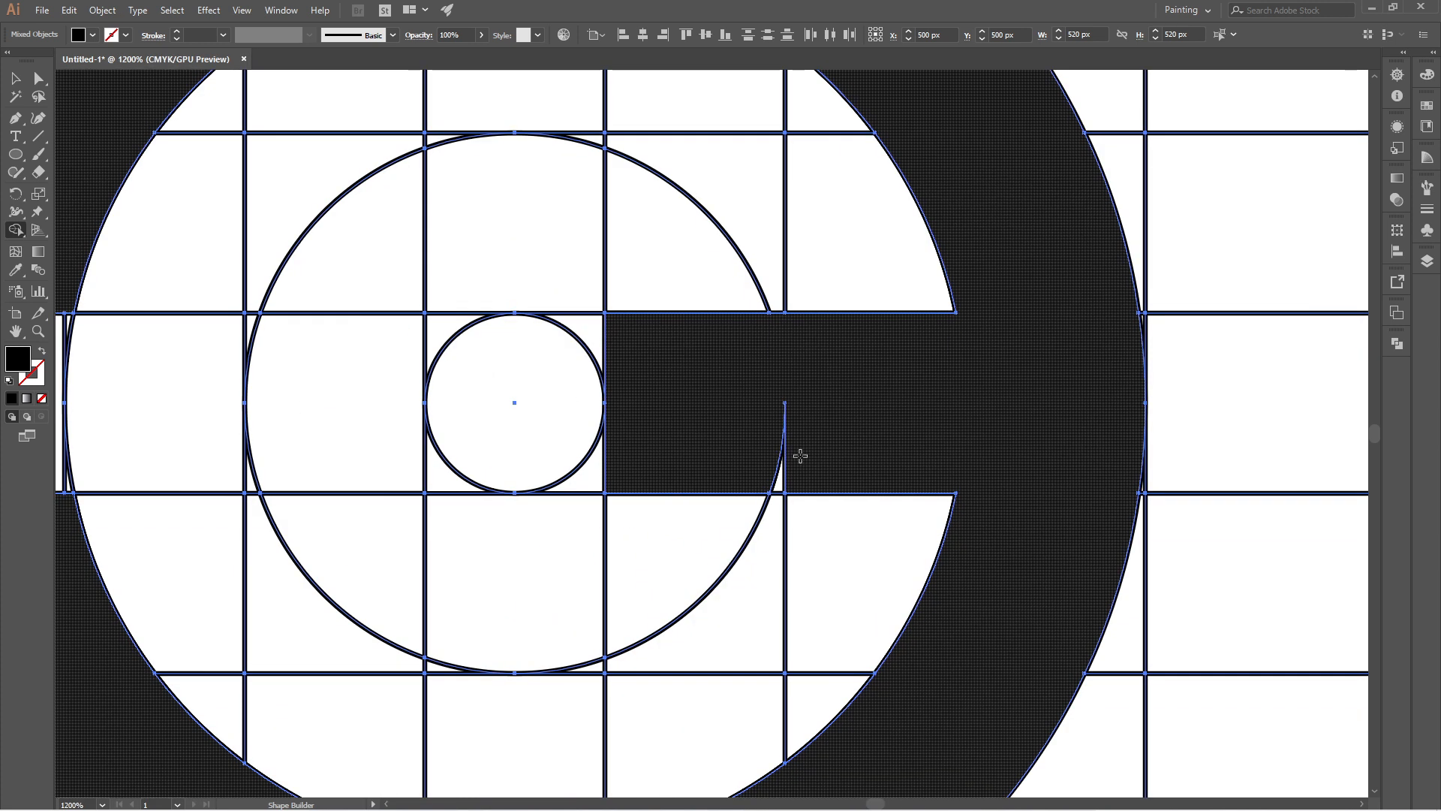
mouse_move(709, 308)
mouse_down()
mouse_move(583, 226)
mouse_move(339, 331)
mouse_move(348, 466)
mouse_move(675, 521)
mouse_move(660, 486)
mouse_up()
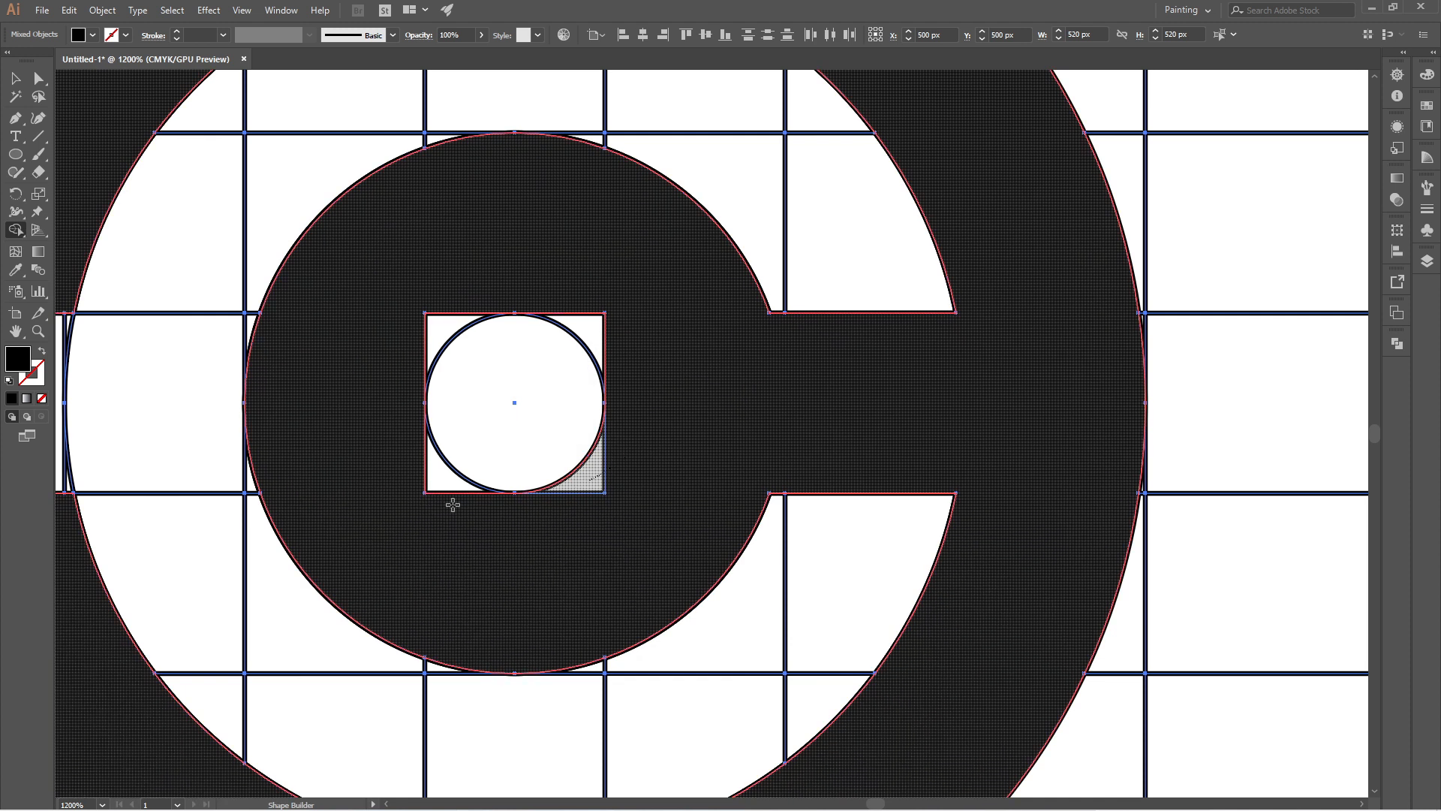
- Merge the four corner slivers around the smallest circle into the black shape, leaving a round centre hole
drag(453, 504, 451, 503)
drag(439, 482, 402, 450)
drag(433, 318, 453, 304)
drag(583, 317, 654, 398)
scroll(717, 379, down, 4)
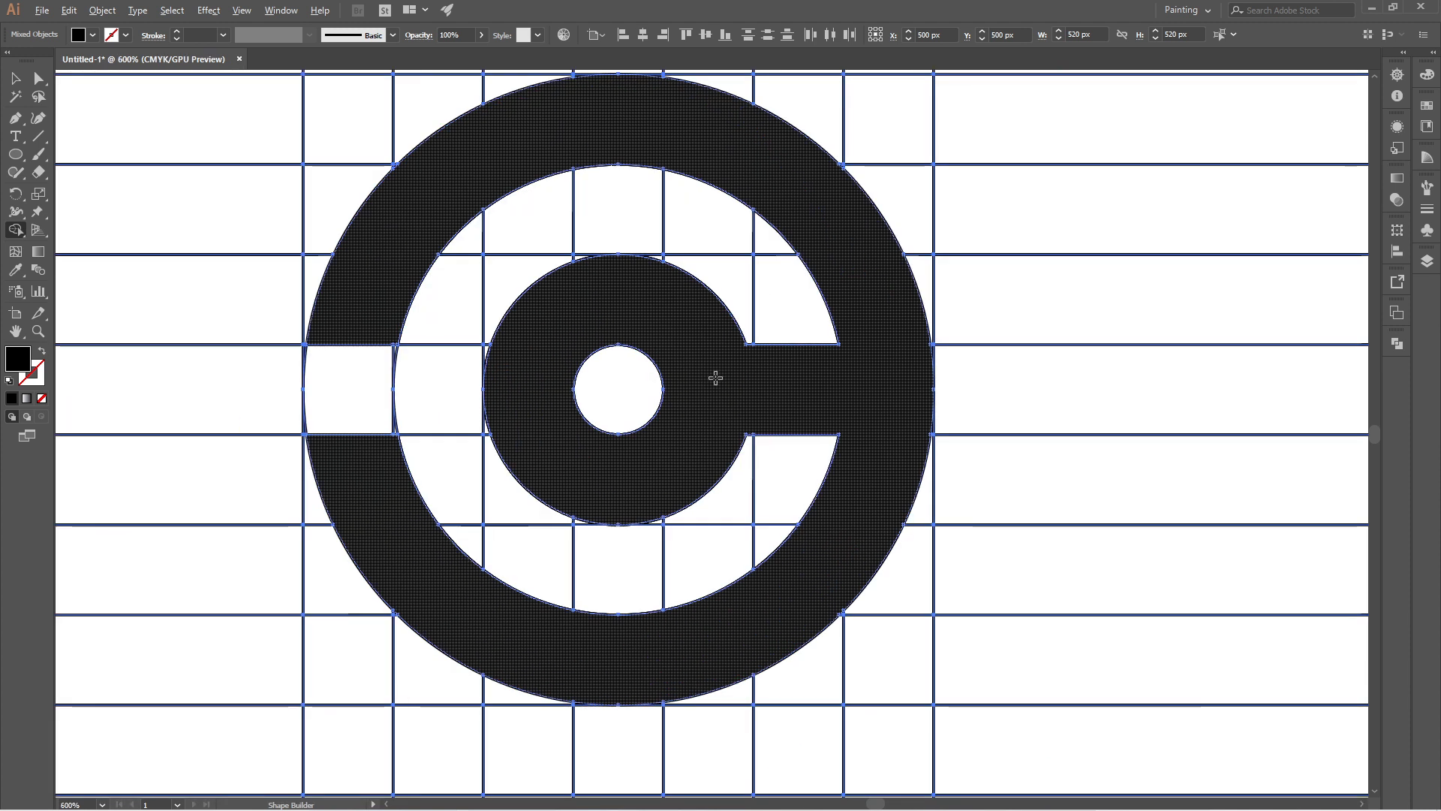
scroll(602, 333, down, 2)
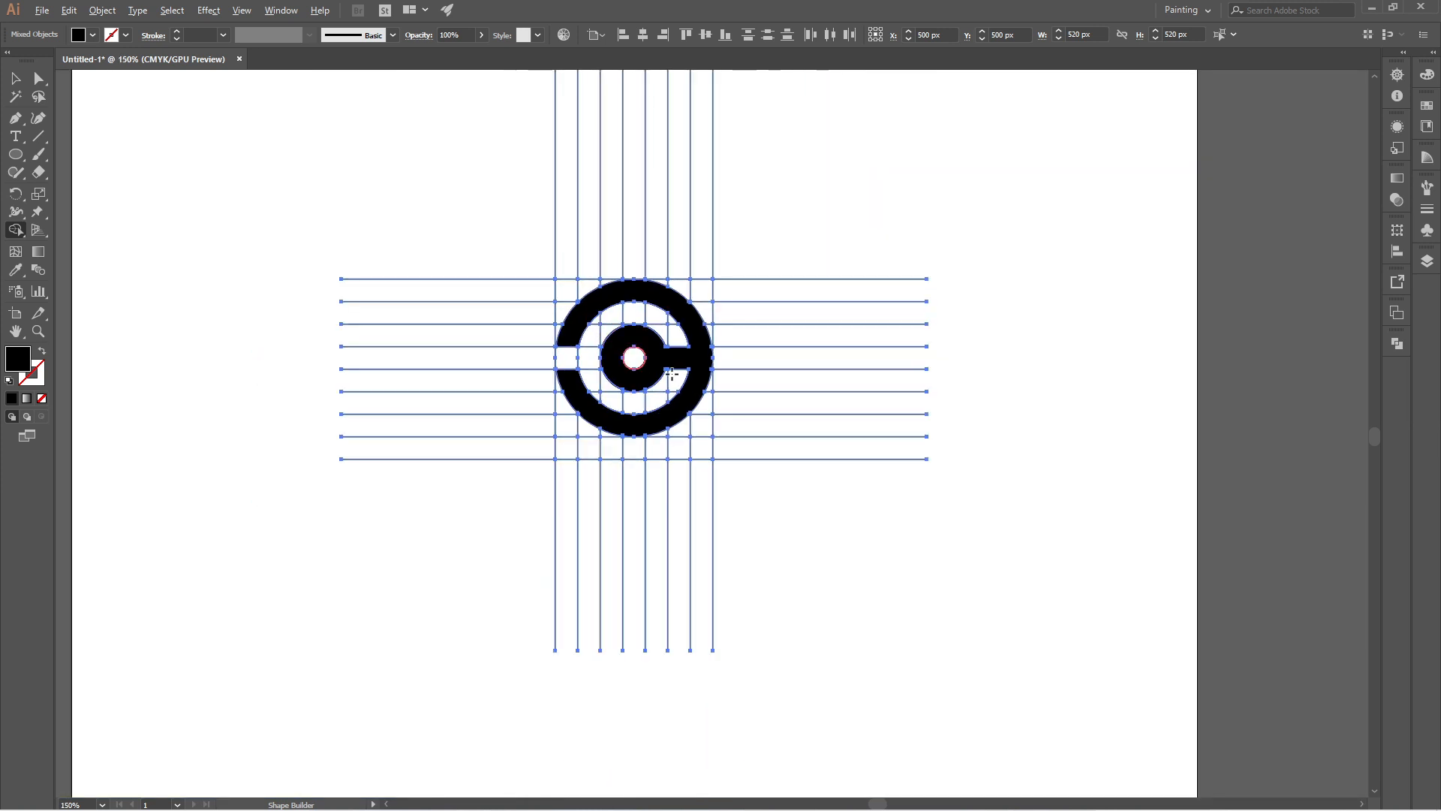
- Round the four corners at the logo's left gap to about 1.22 px with Direct Selection, then deselect the shape
scroll(671, 373, up, 2)
key(v)
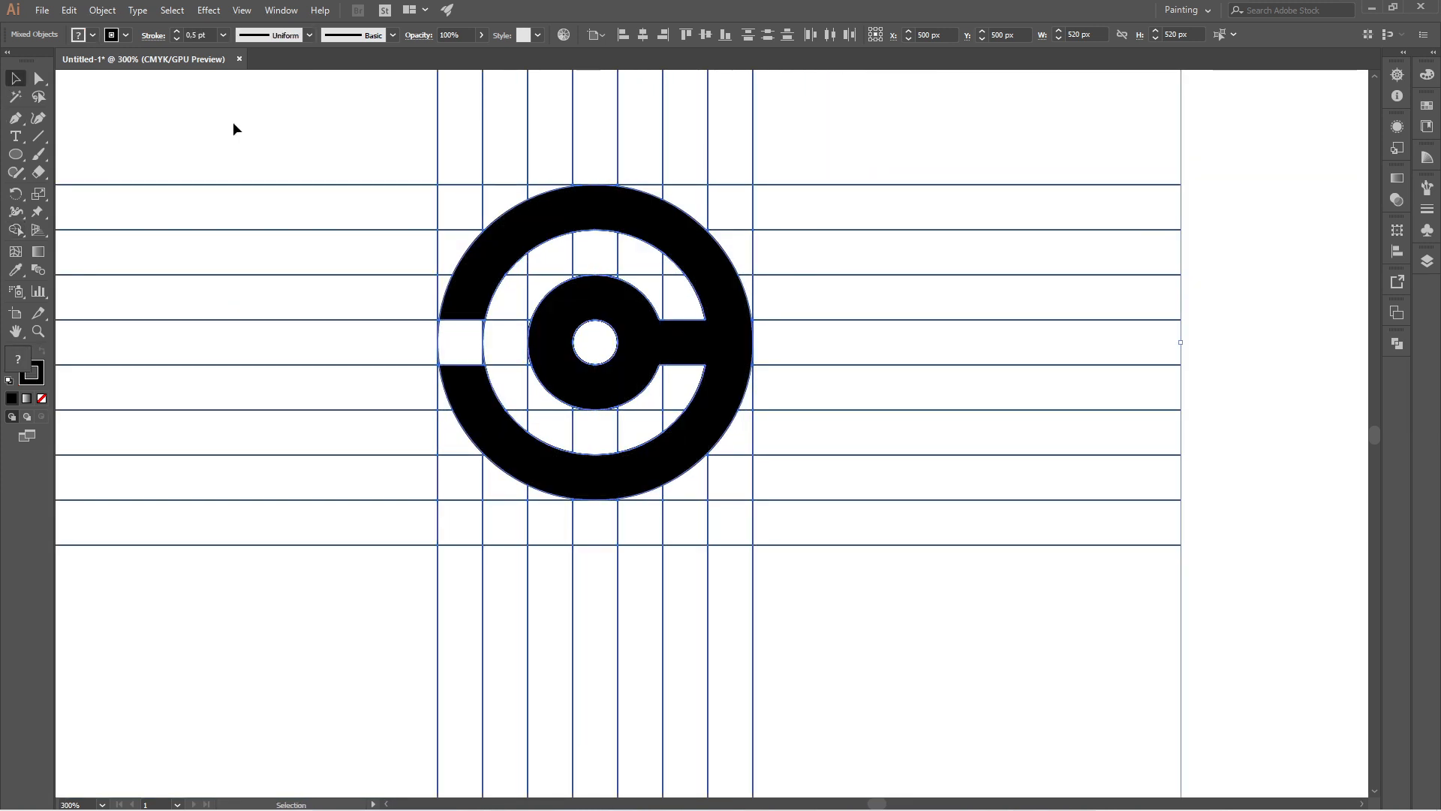
click(234, 129)
click(485, 285)
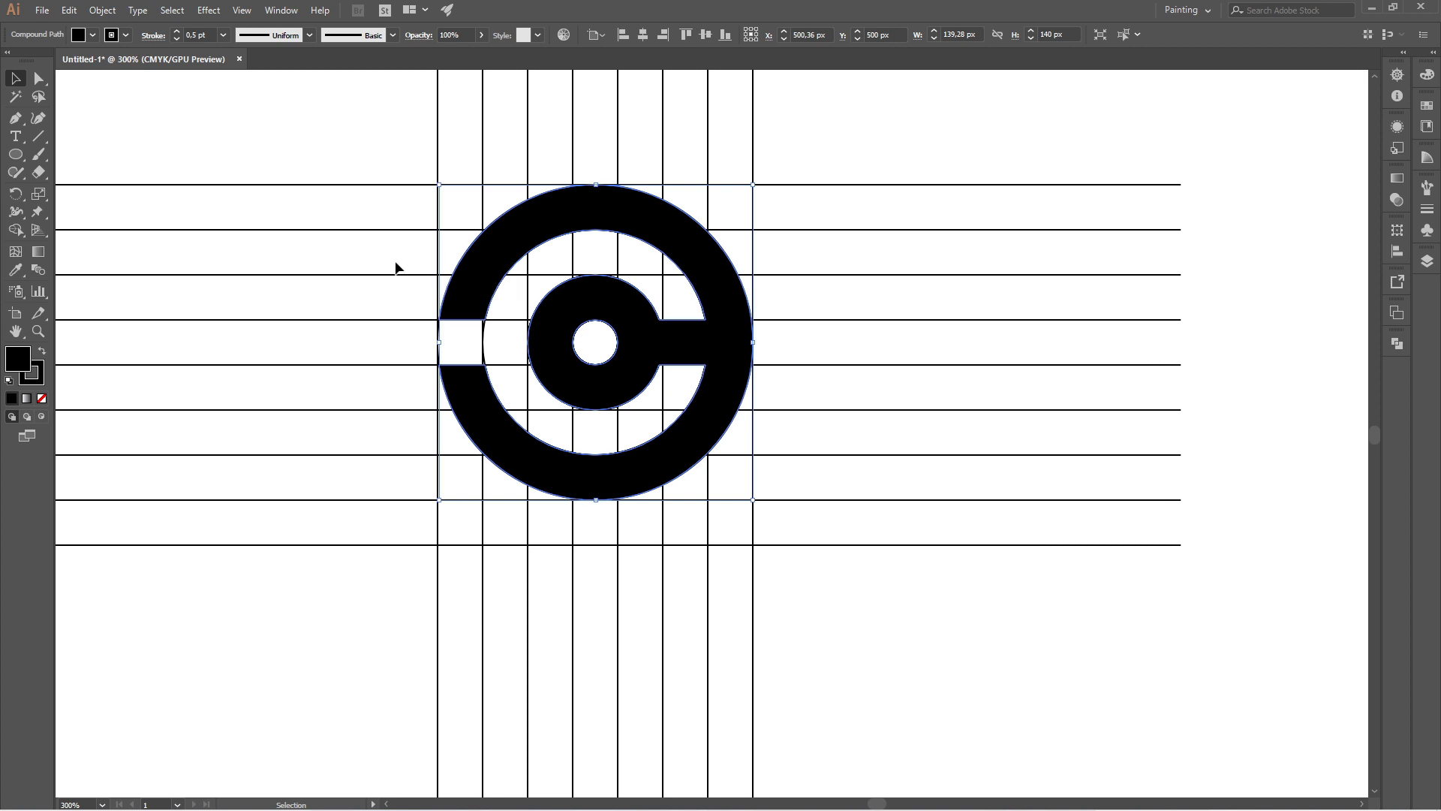
click(38, 81)
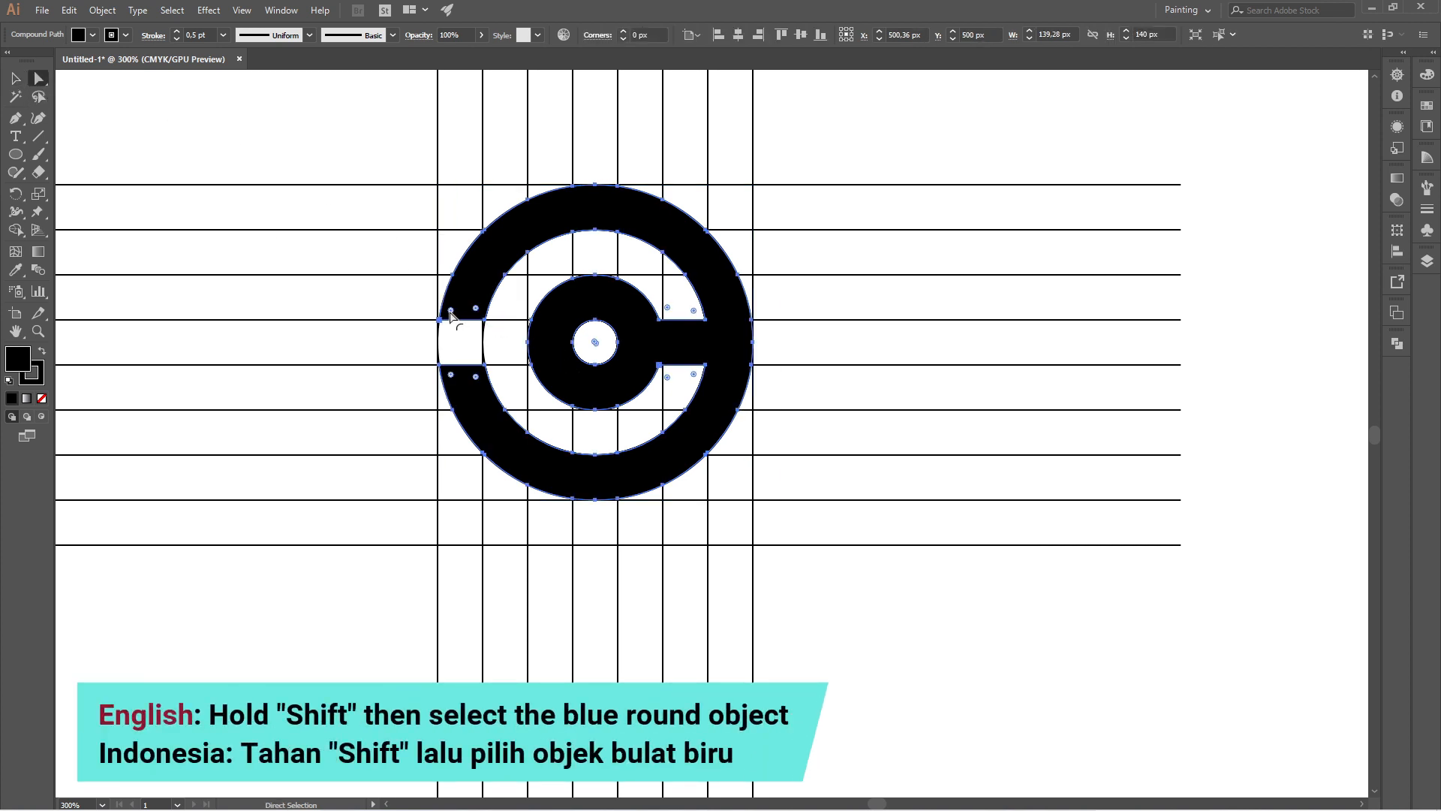
scroll(451, 315, up, 2)
shift+click(438, 353)
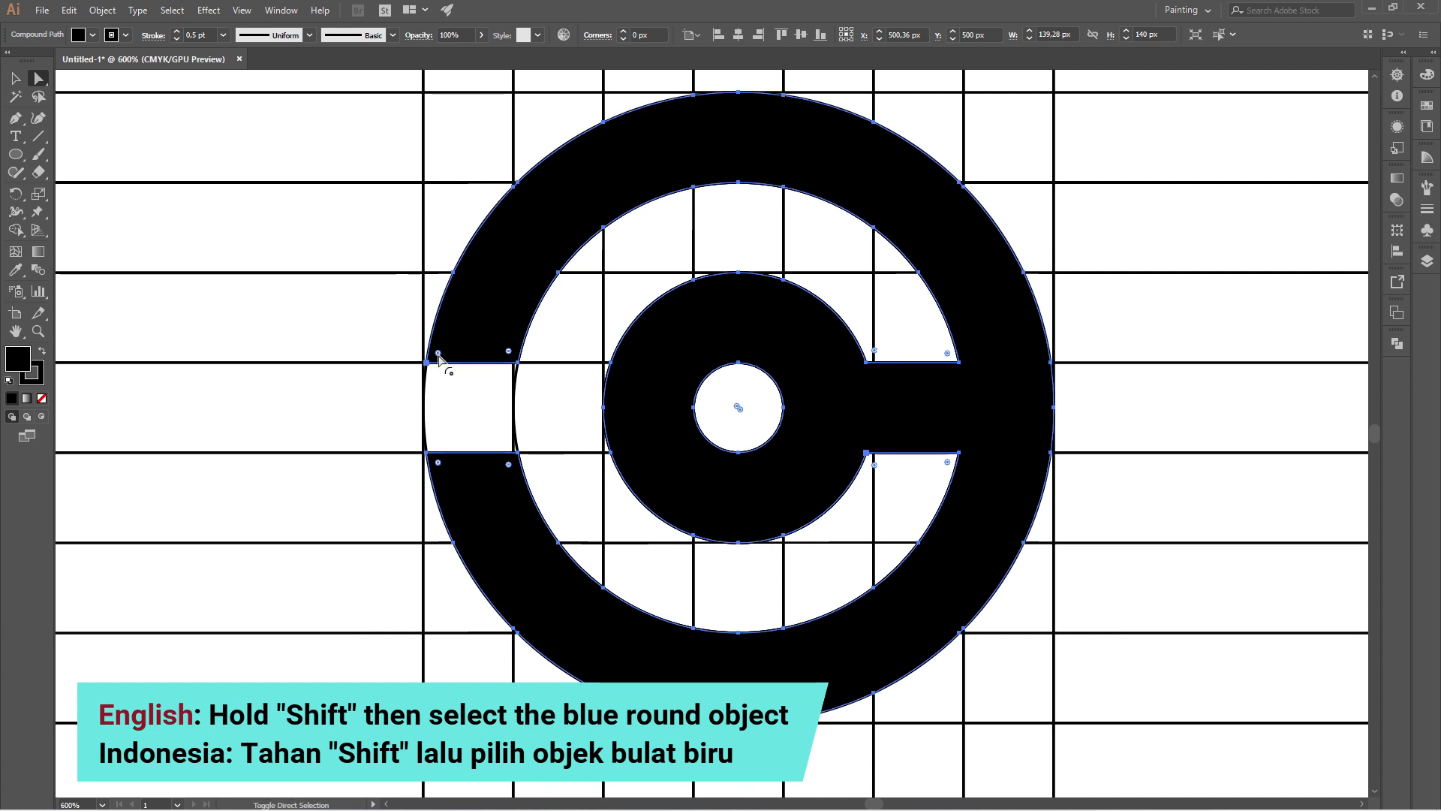
shift+click(508, 351)
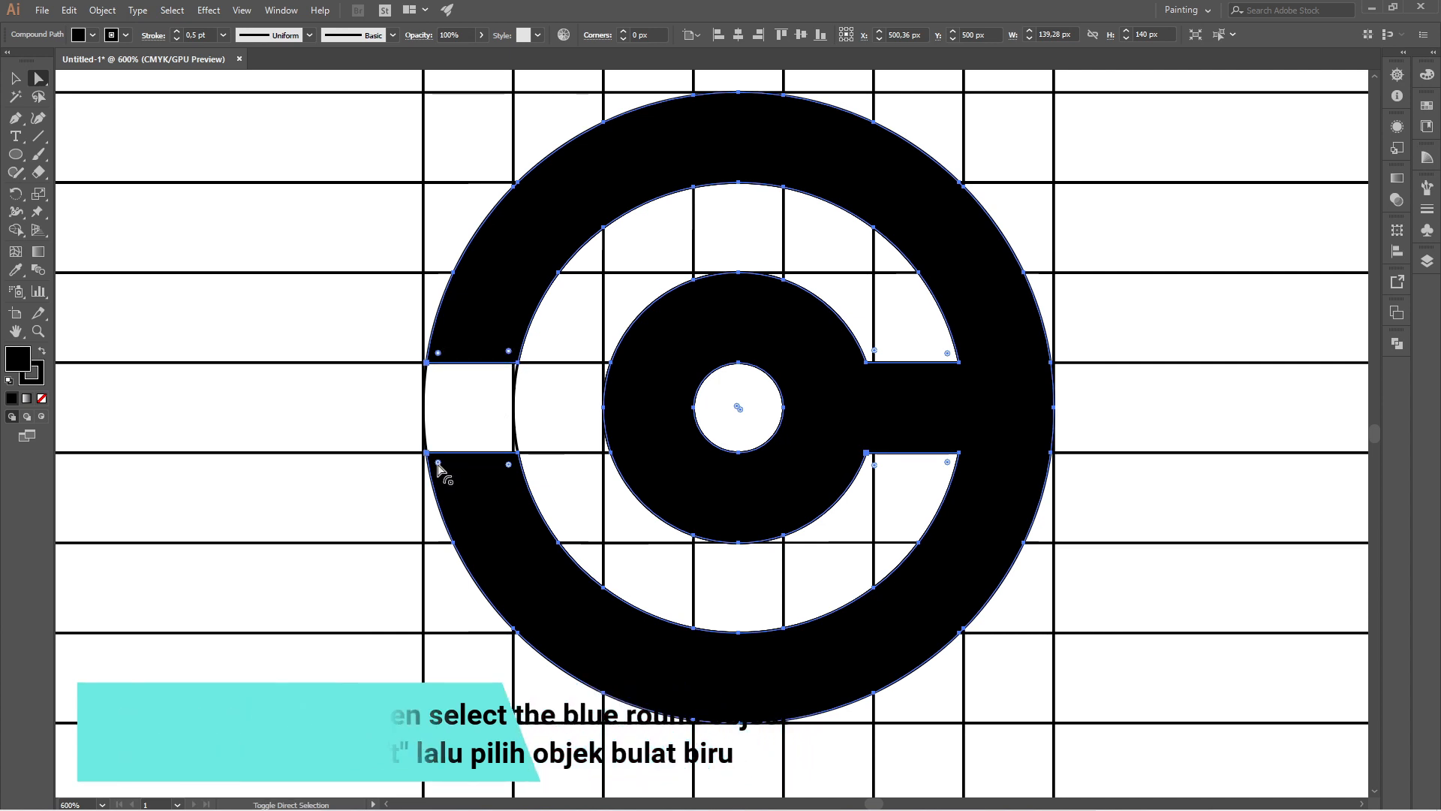
drag(509, 467, 511, 458)
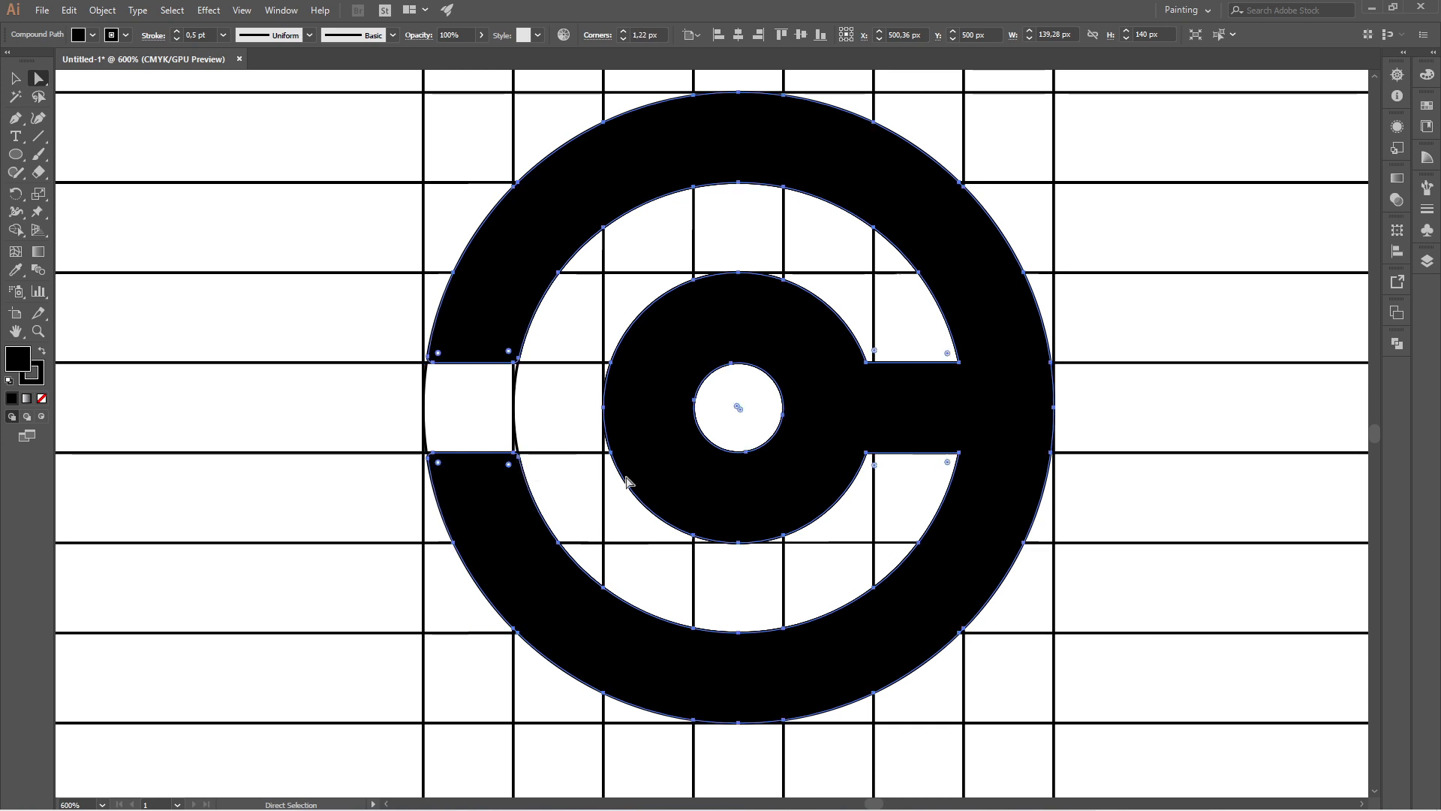
scroll(518, 239, down, 3)
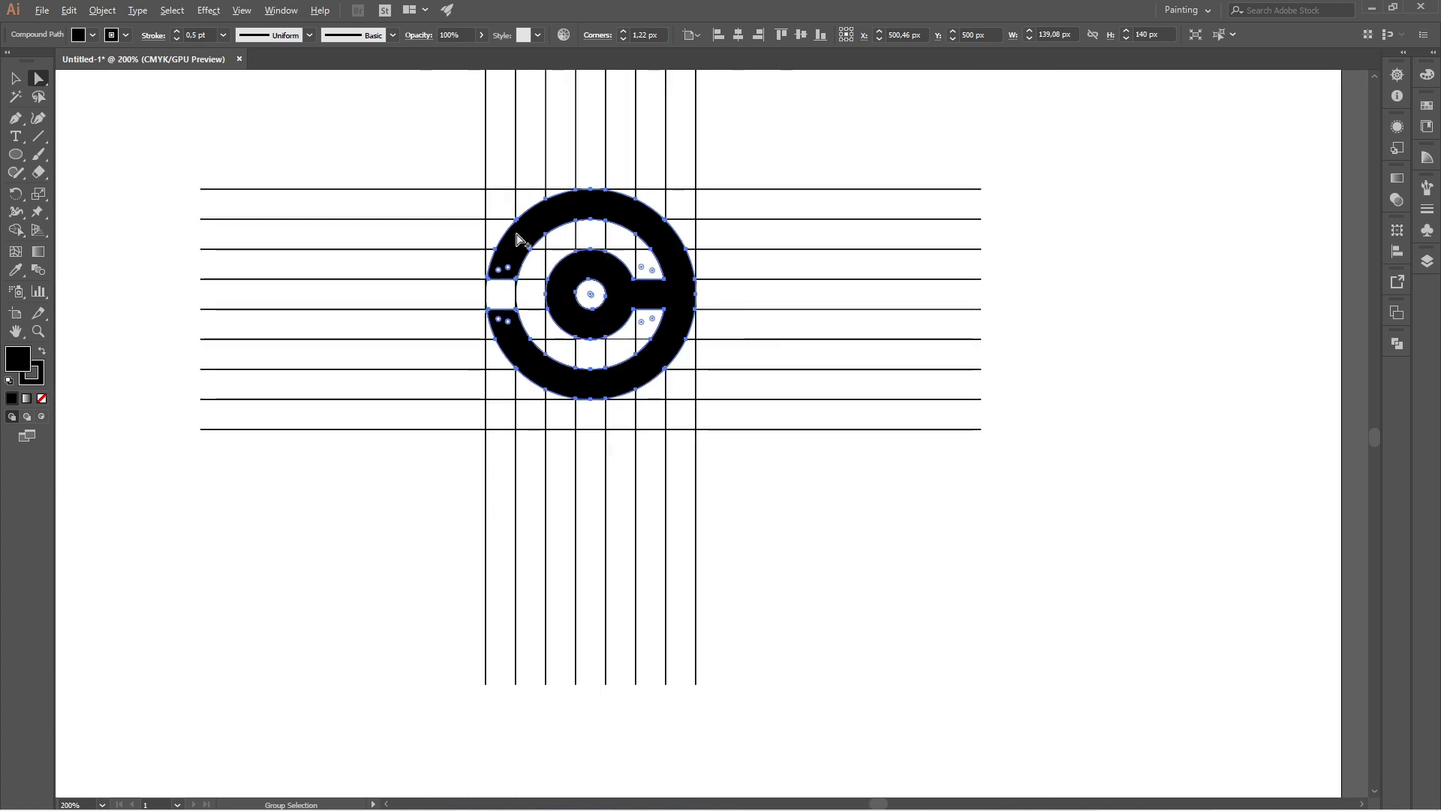
click(14, 82)
click(232, 116)
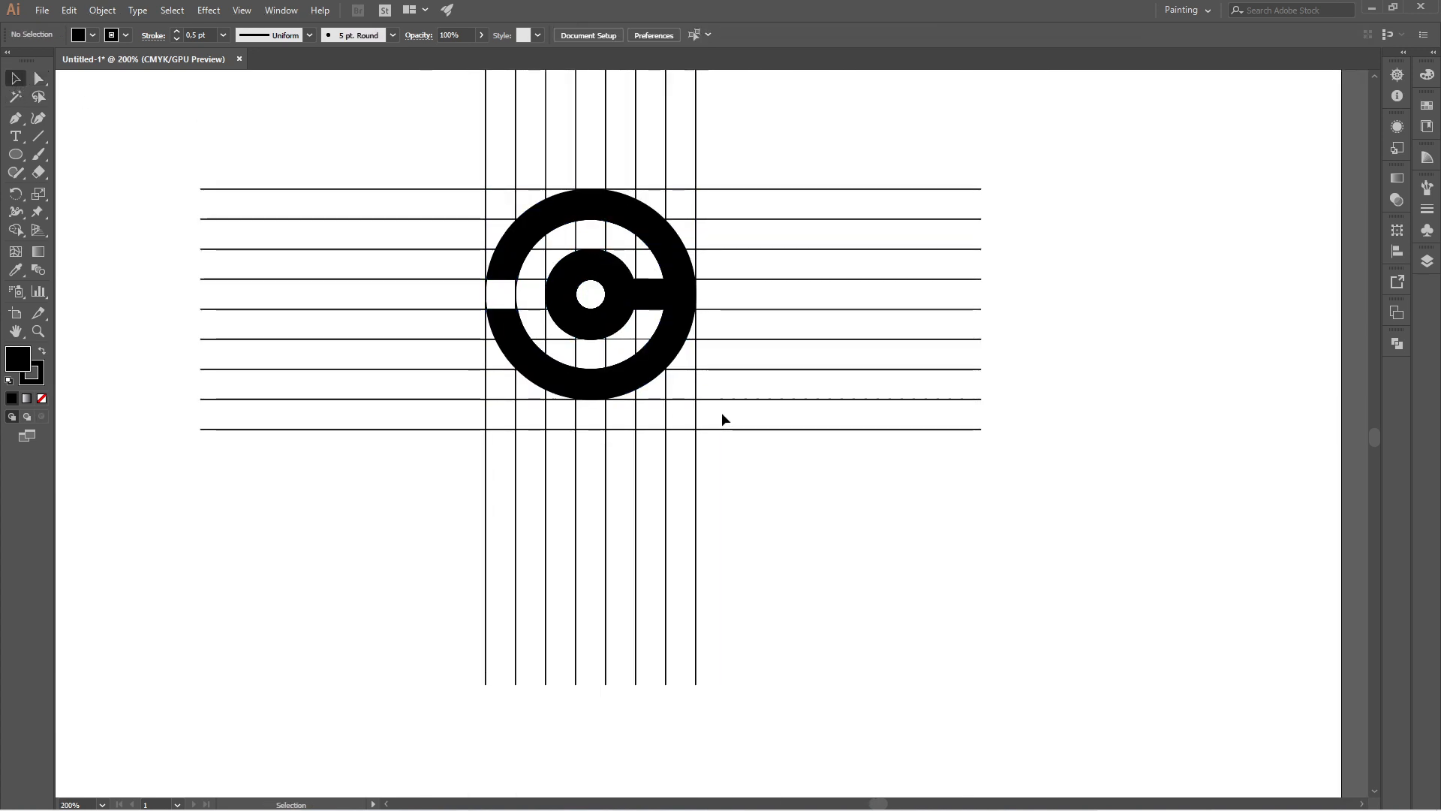
- Add the text CIRCLECUTR below and to the right of the logo shape
click(20, 145)
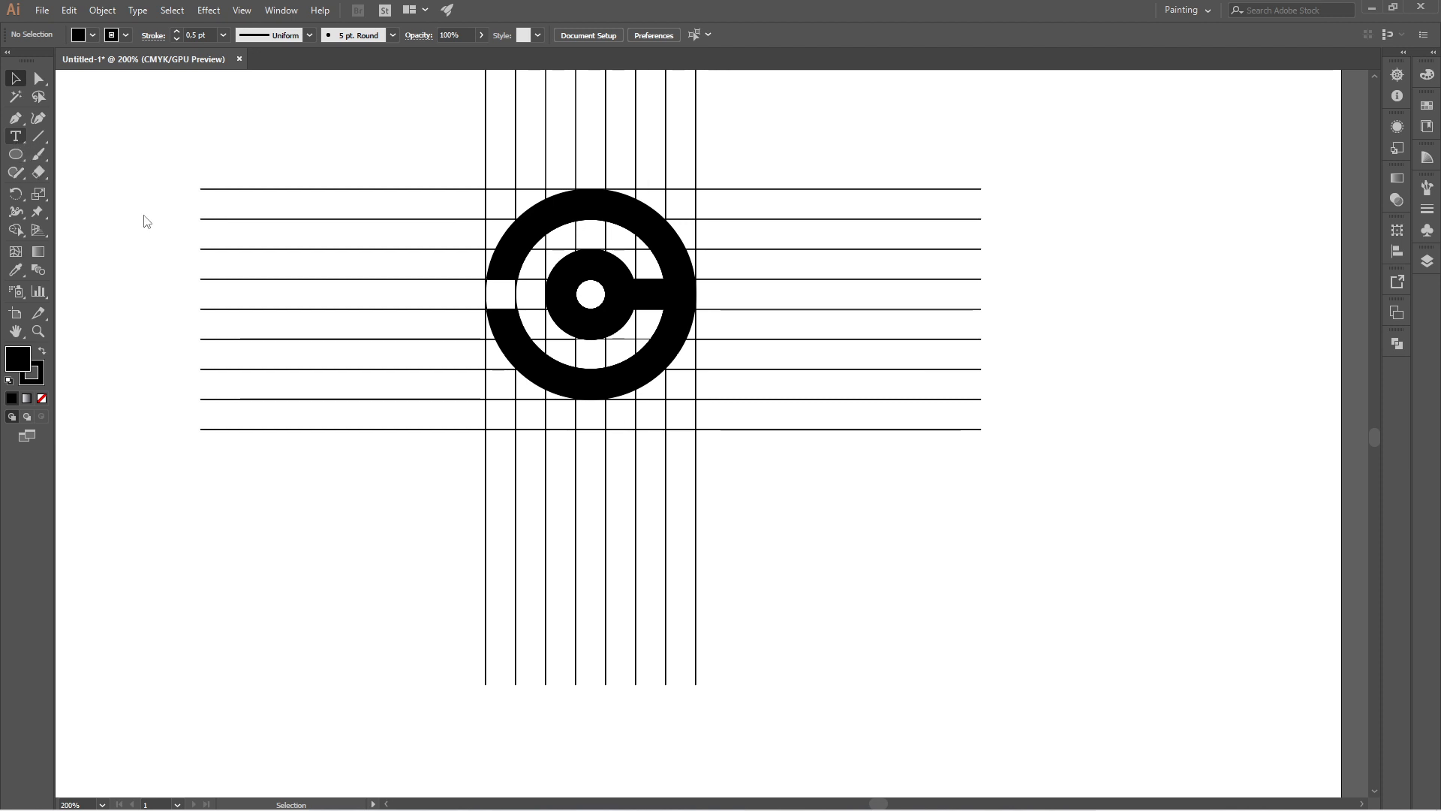
click(831, 518)
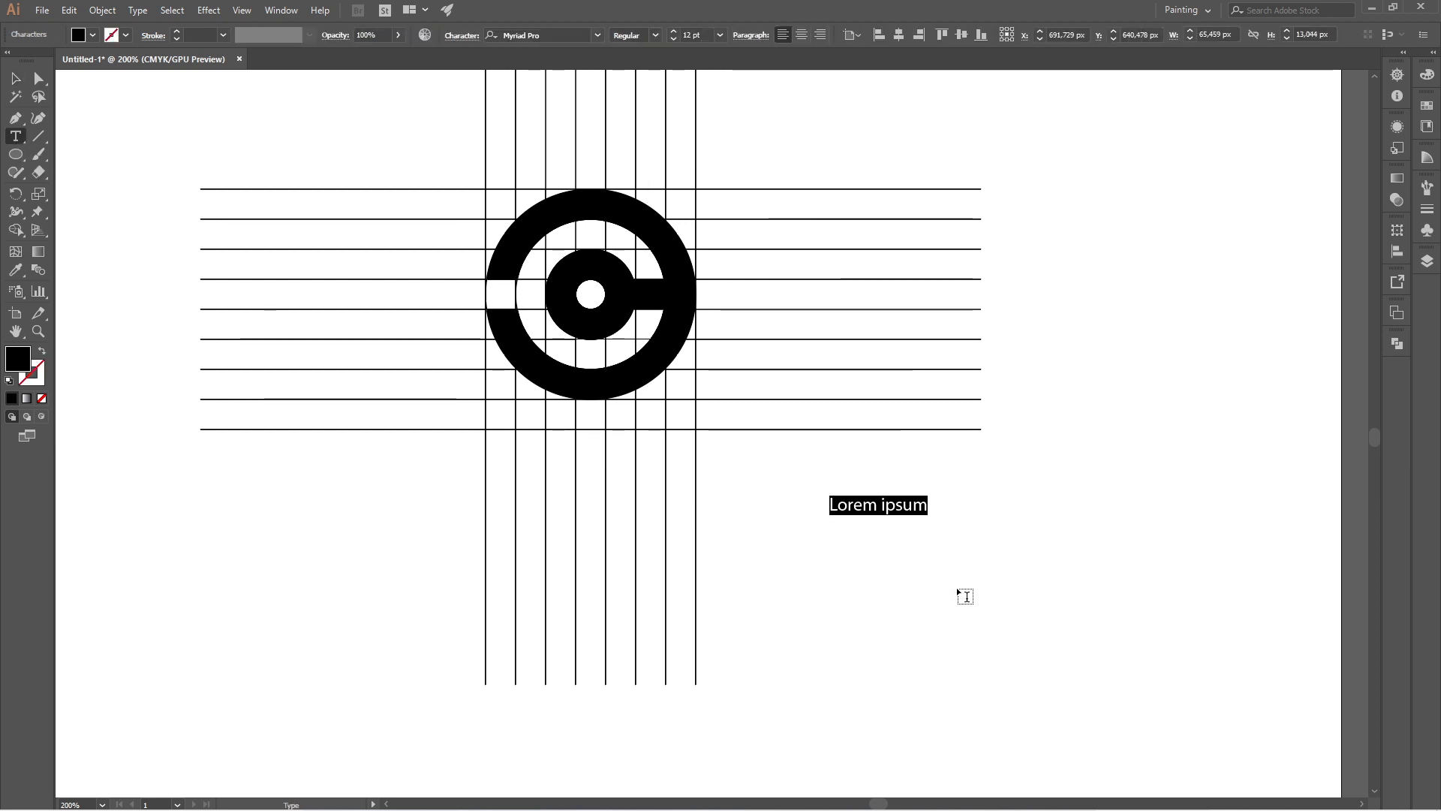
text(Cl)
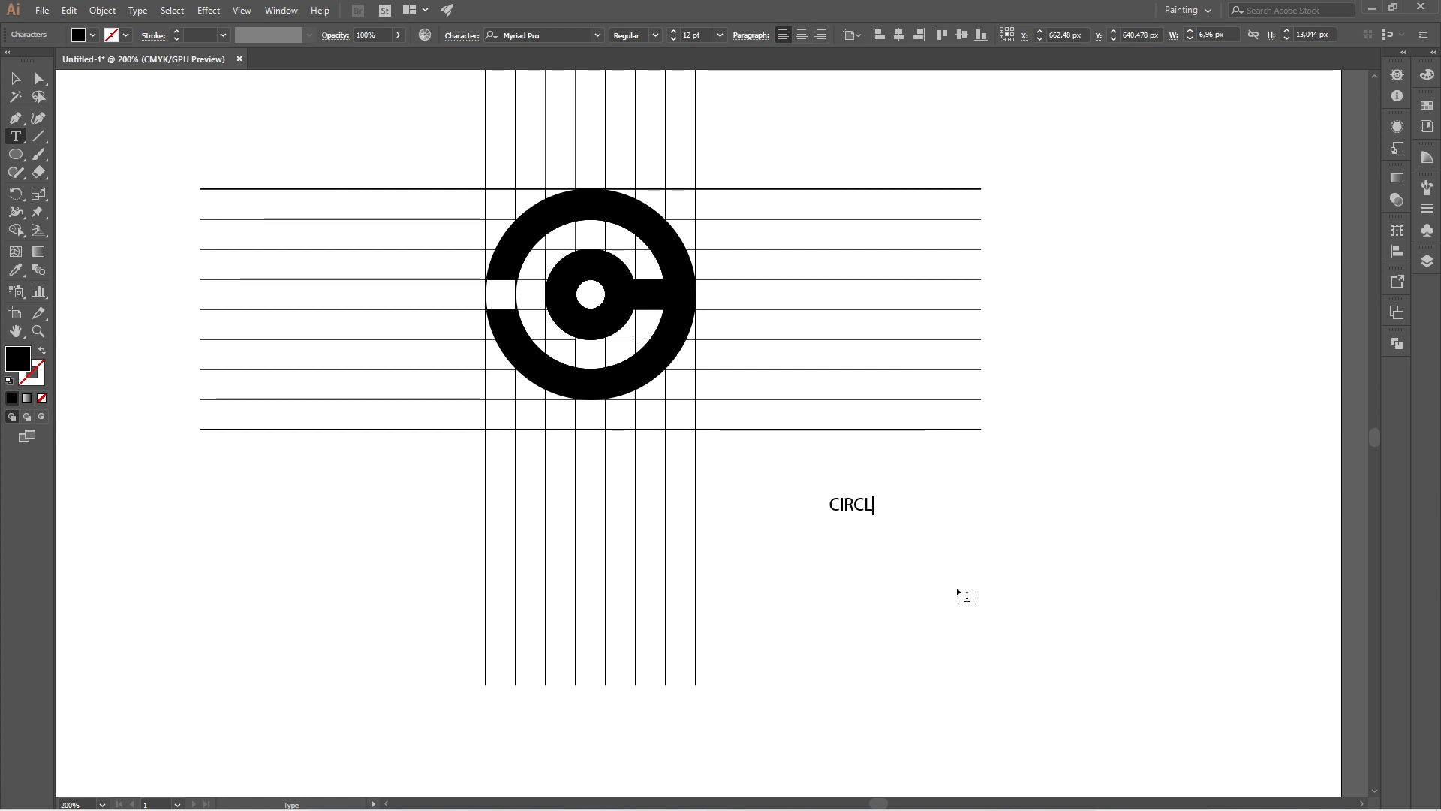
text(RCLECUTR)
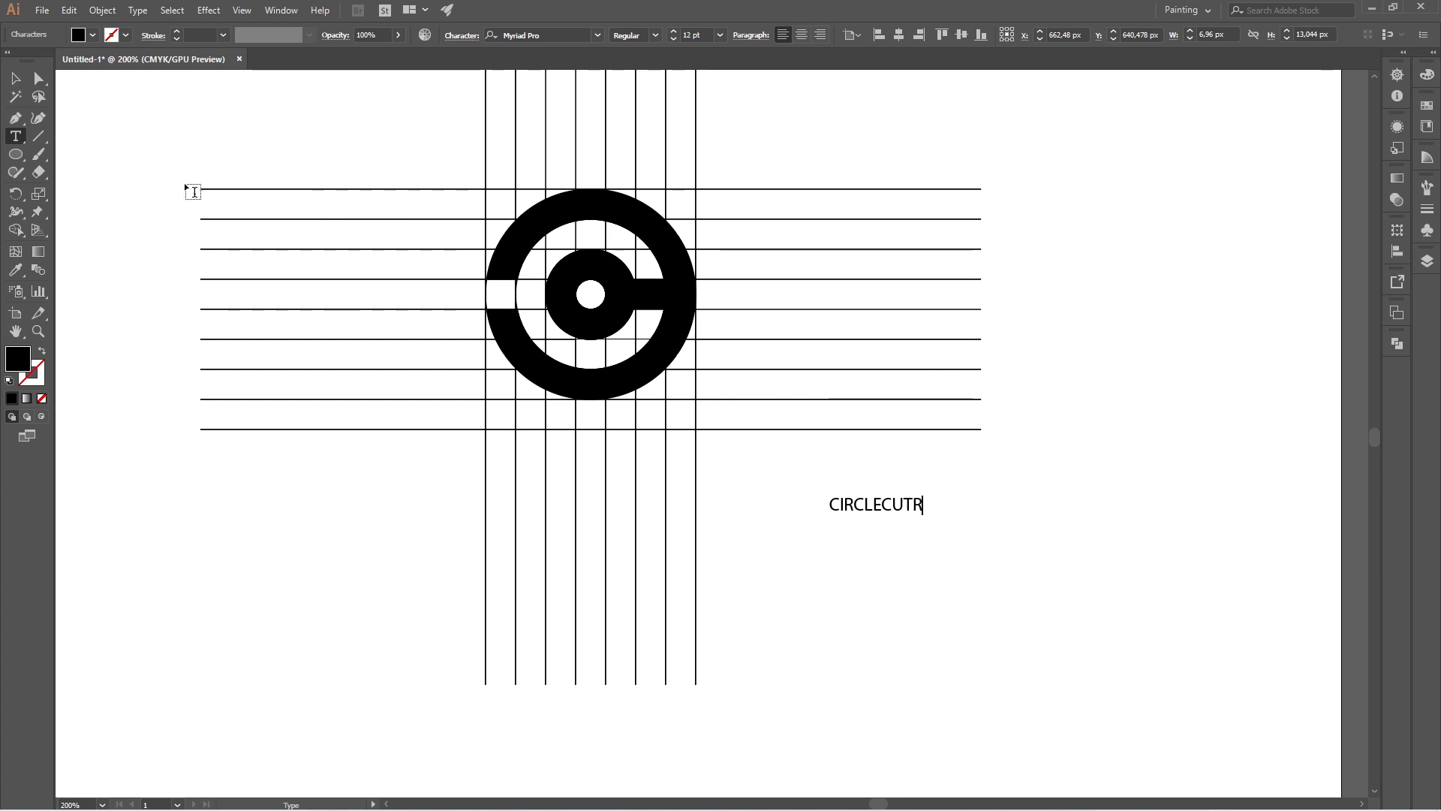
click(18, 79)
click(836, 602)
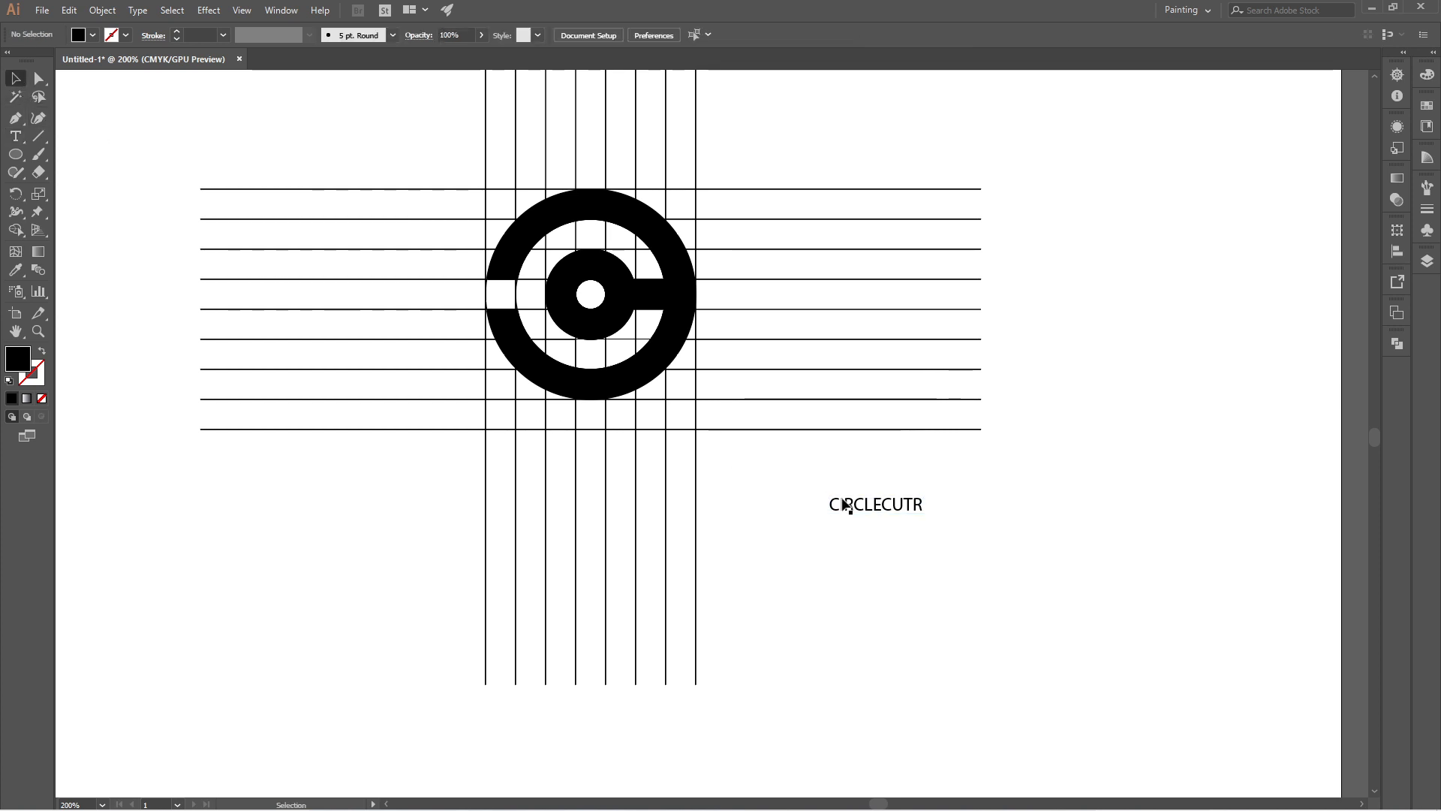
- Set the letters CIRCLE in the wordmark to the Poppins Bold font
click(833, 507)
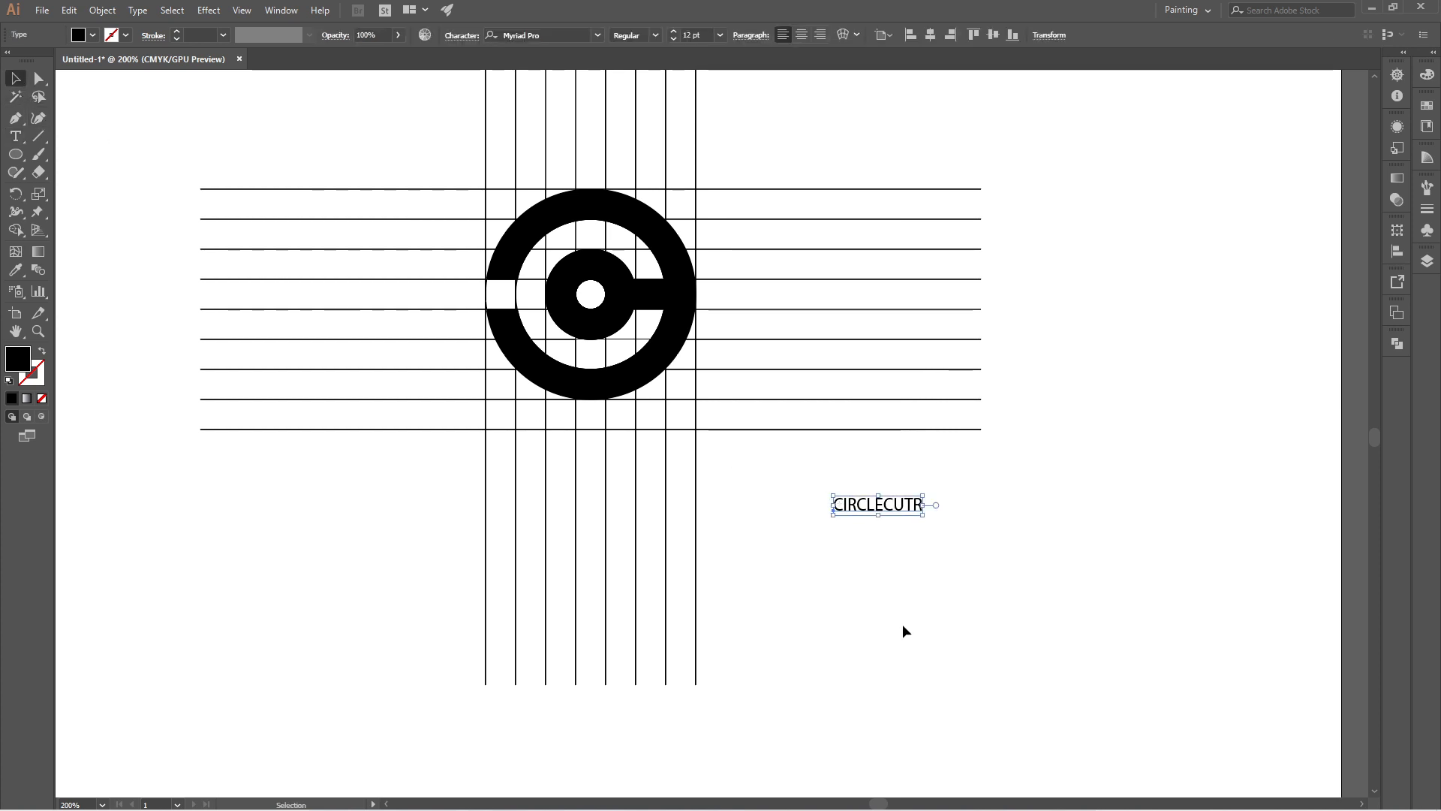
key(a)
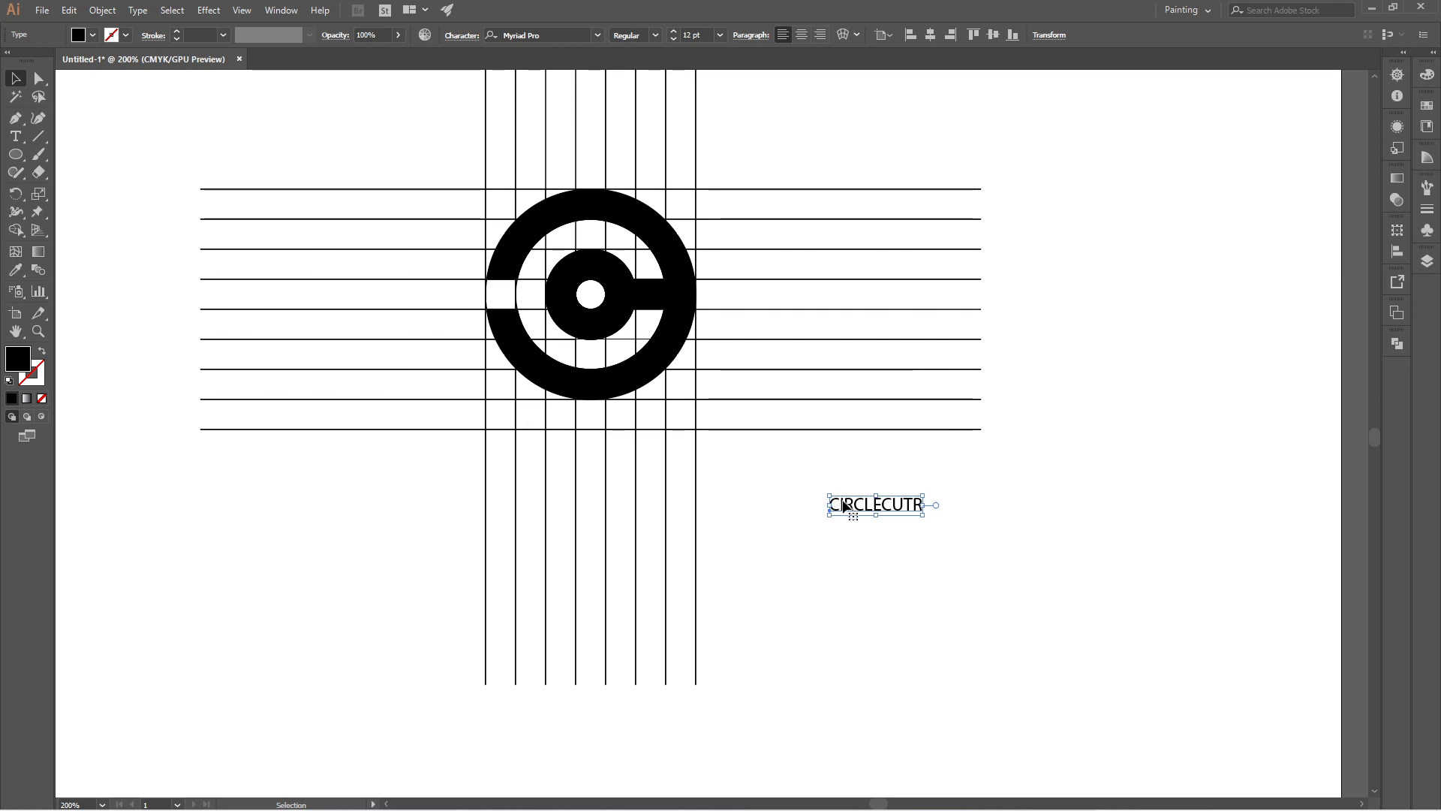
double_click(846, 503)
drag(830, 503, 883, 505)
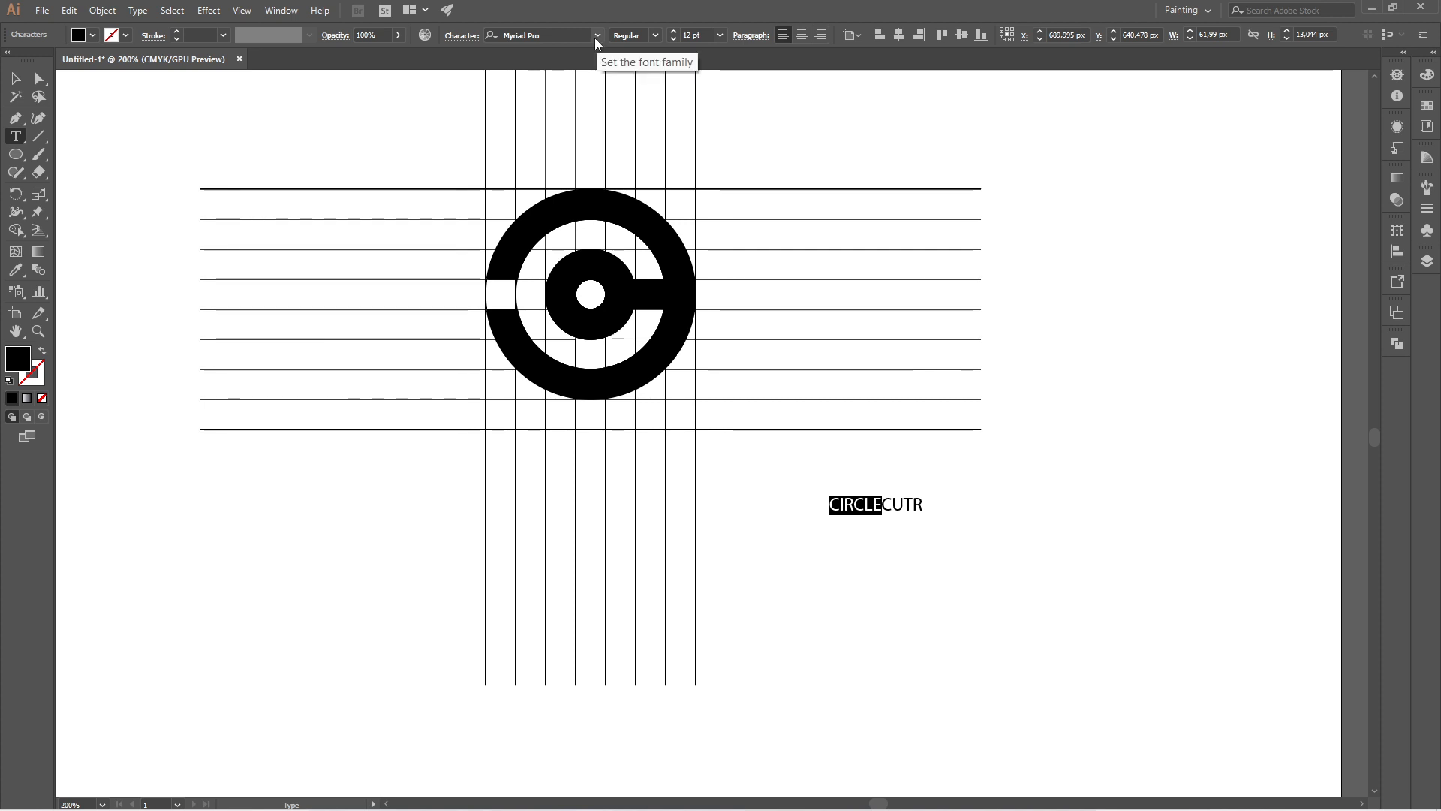
click(595, 38)
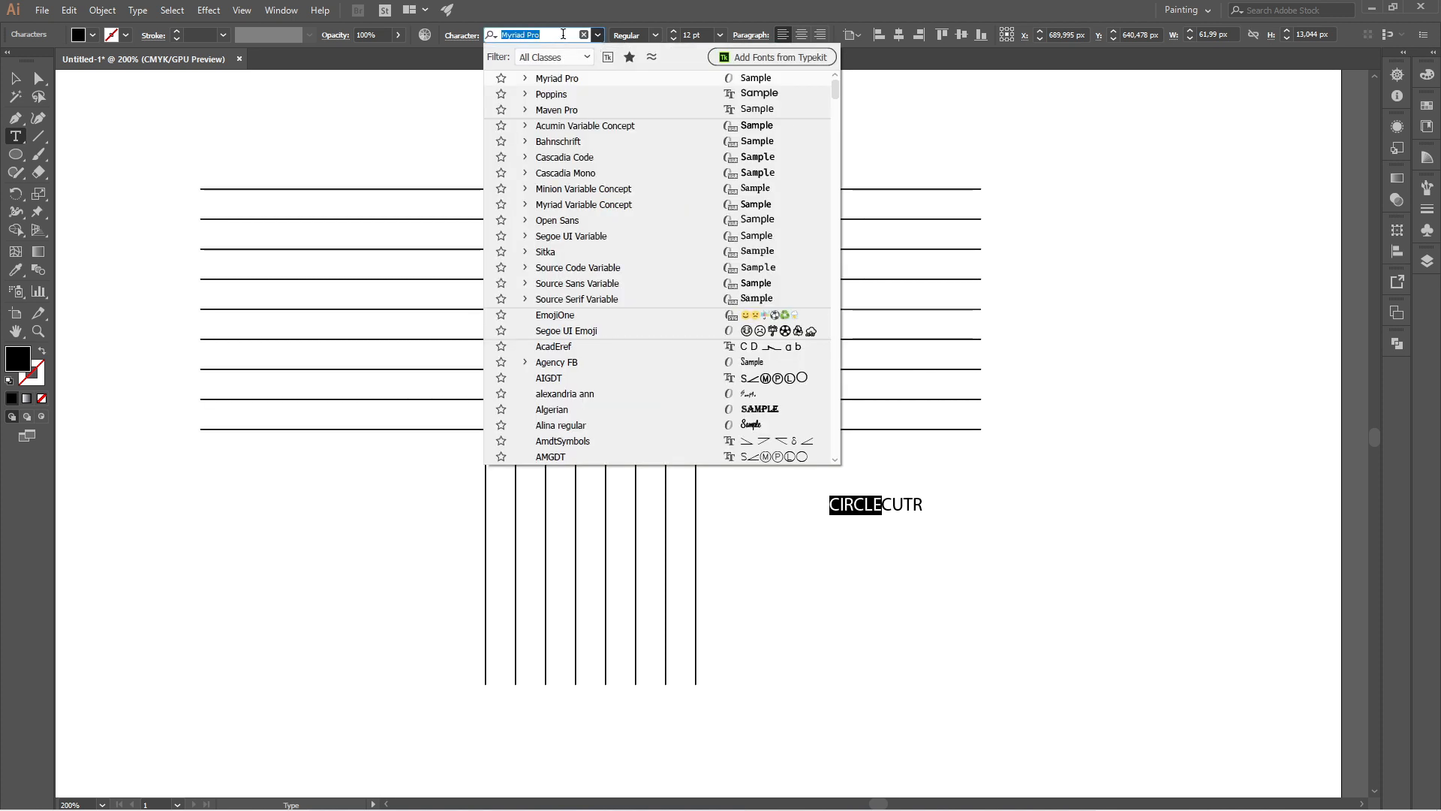
text(POP)
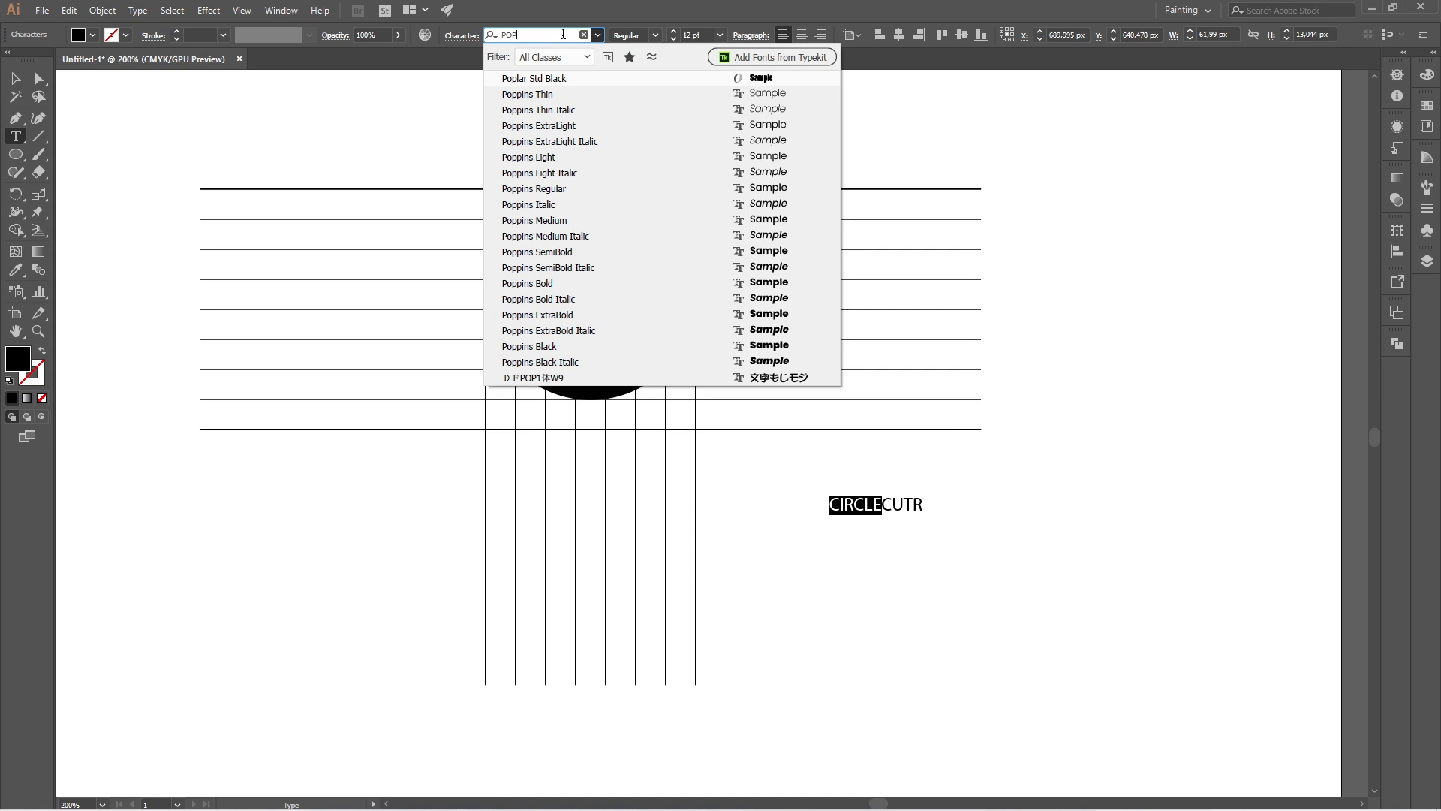
click(554, 283)
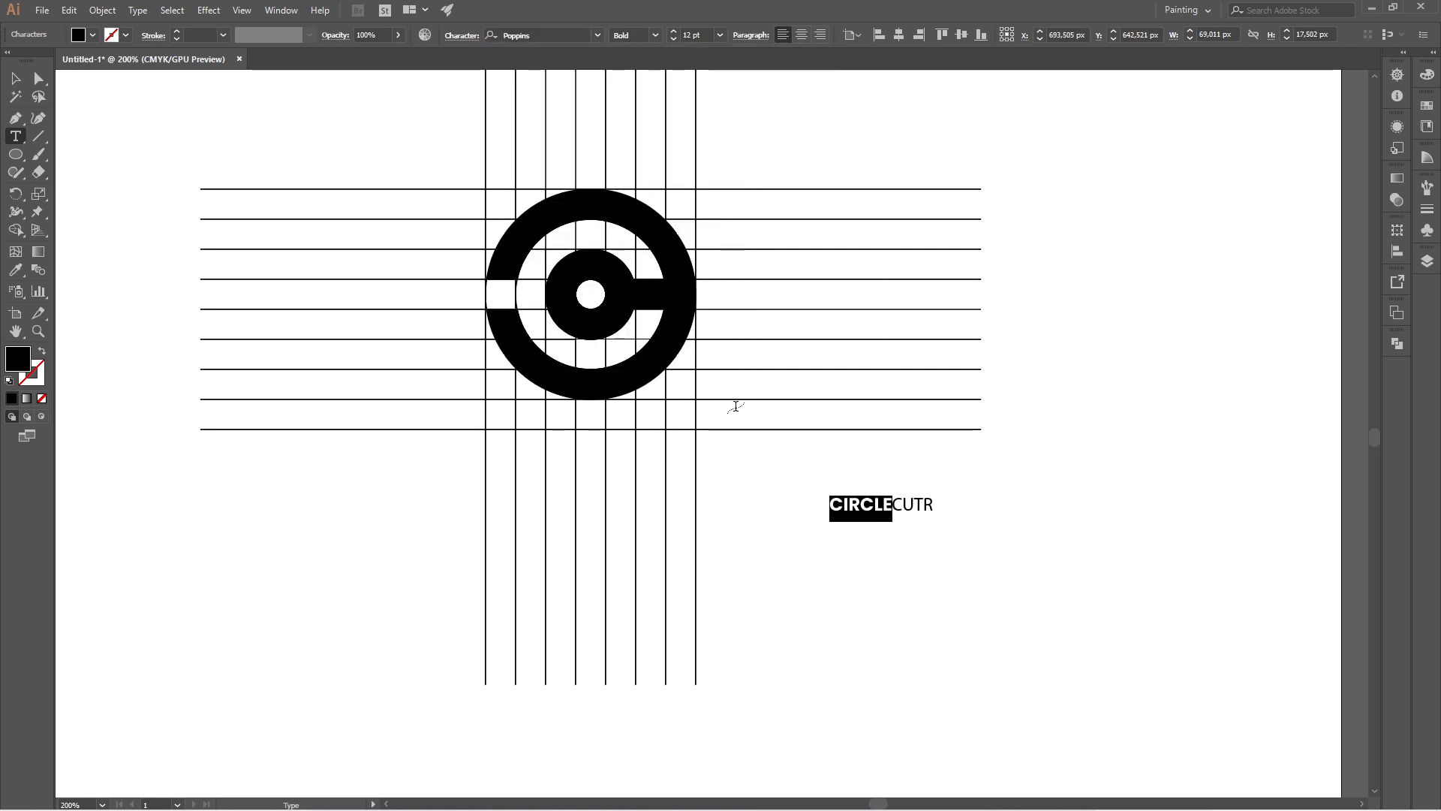
- Delete the final R from the wordmark and set the letters CUT in Poppins Medium
drag(895, 504, 931, 503)
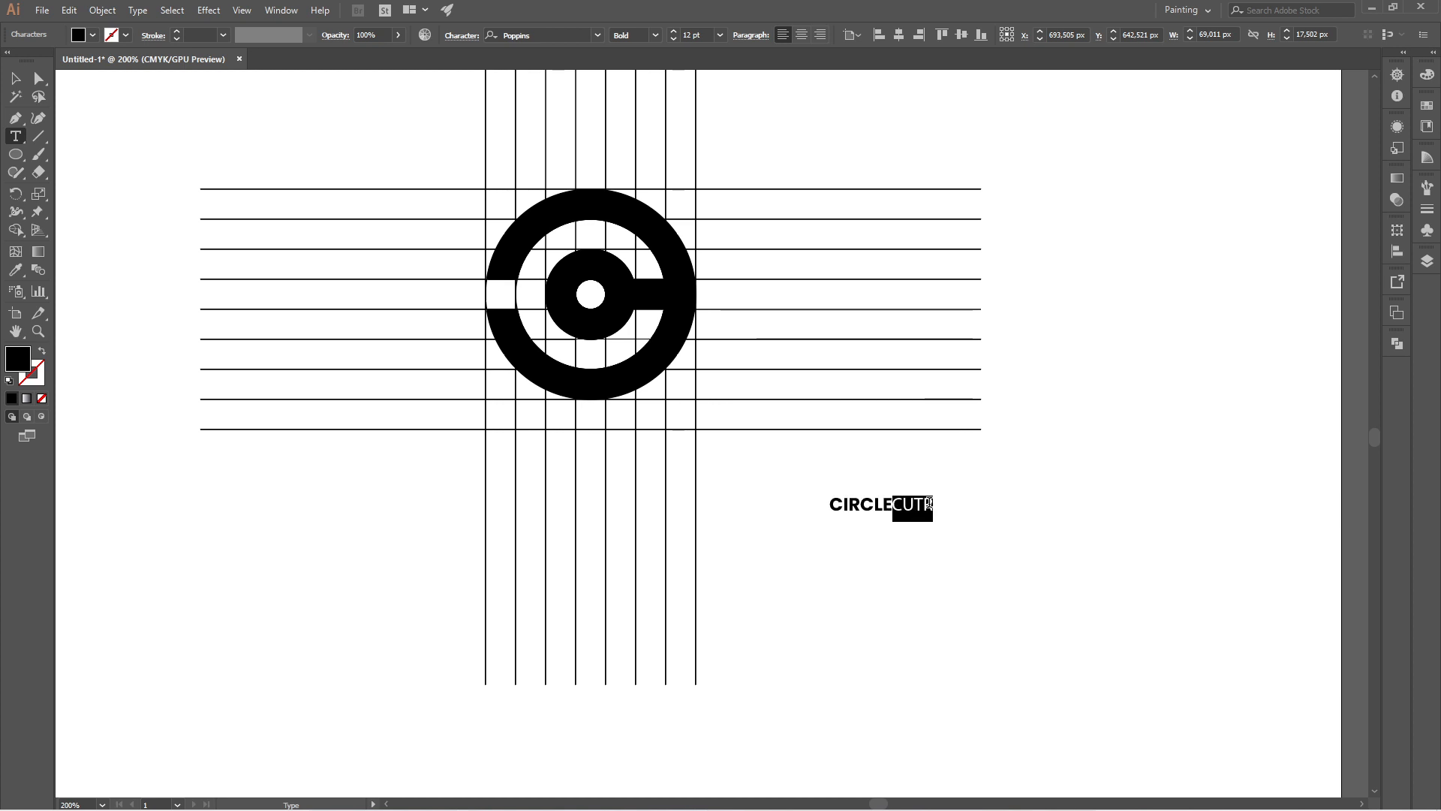
click(933, 506)
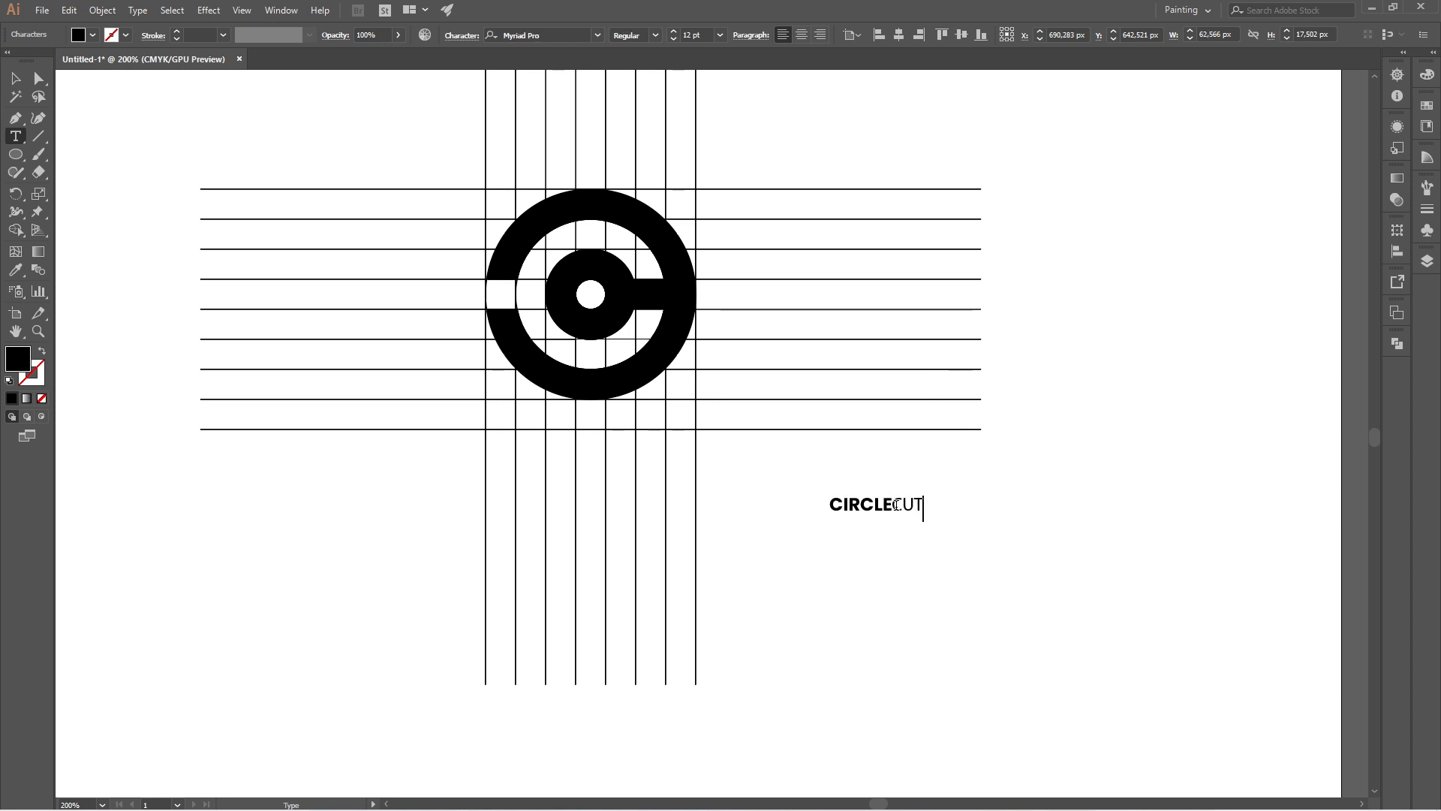
drag(894, 505, 927, 504)
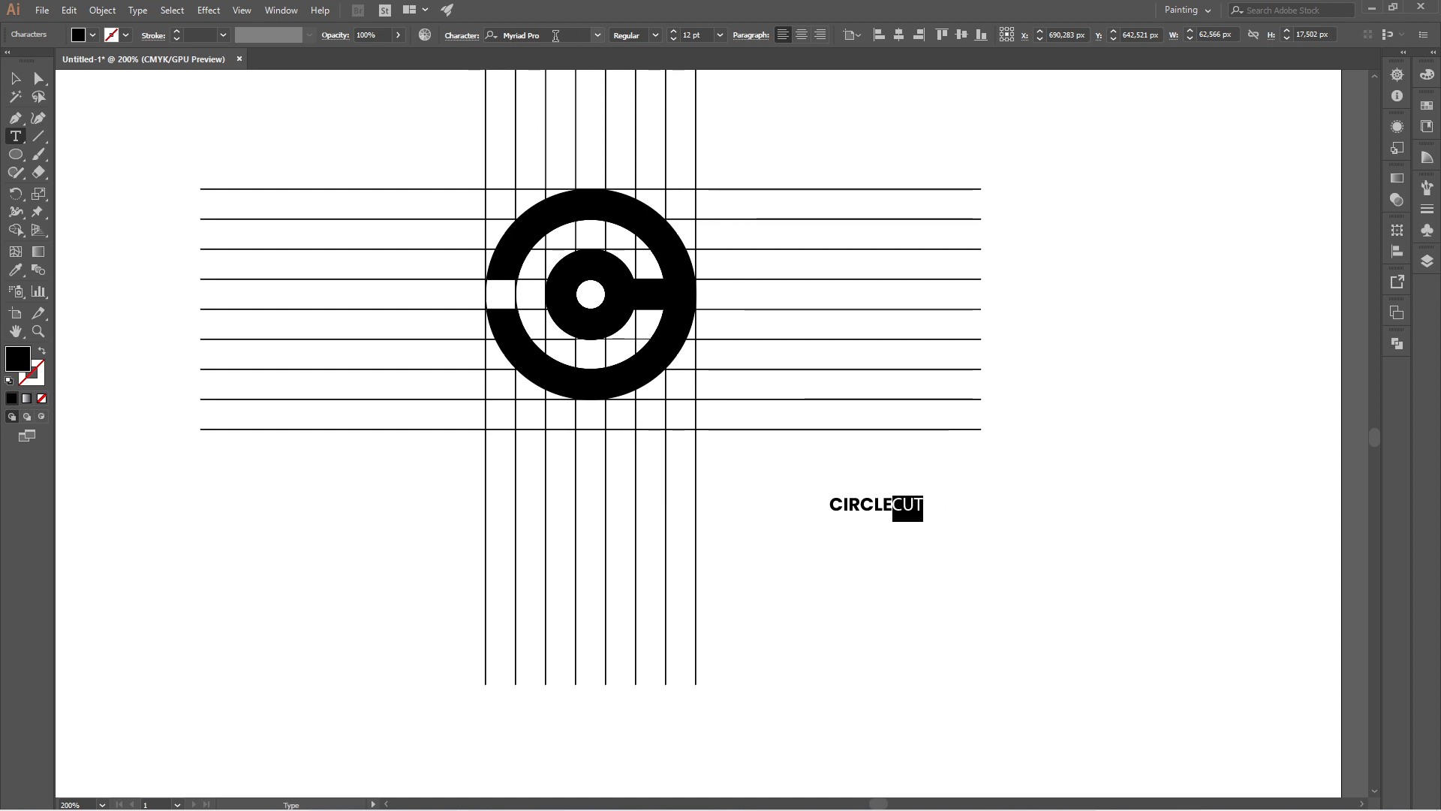
click(583, 35)
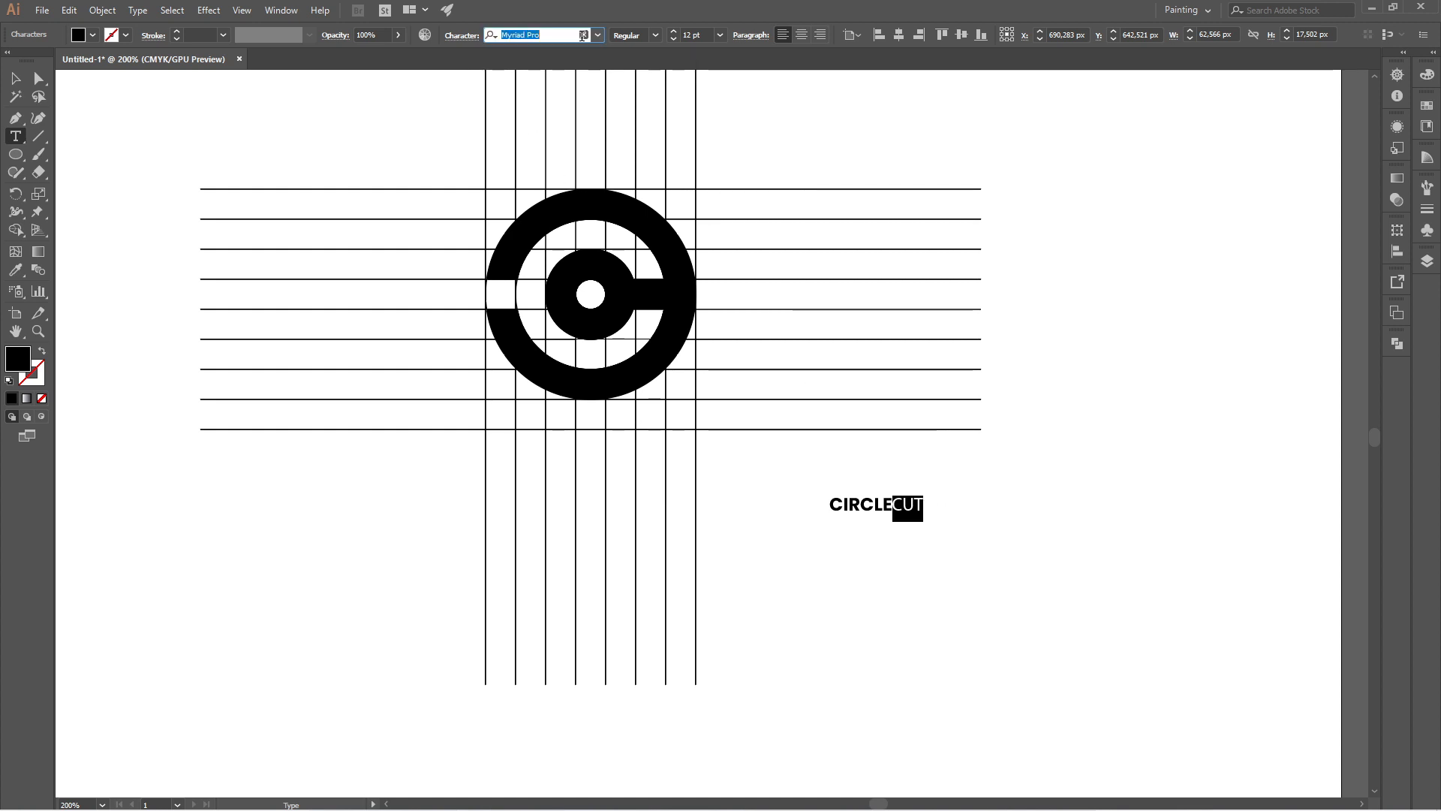
text(POP)
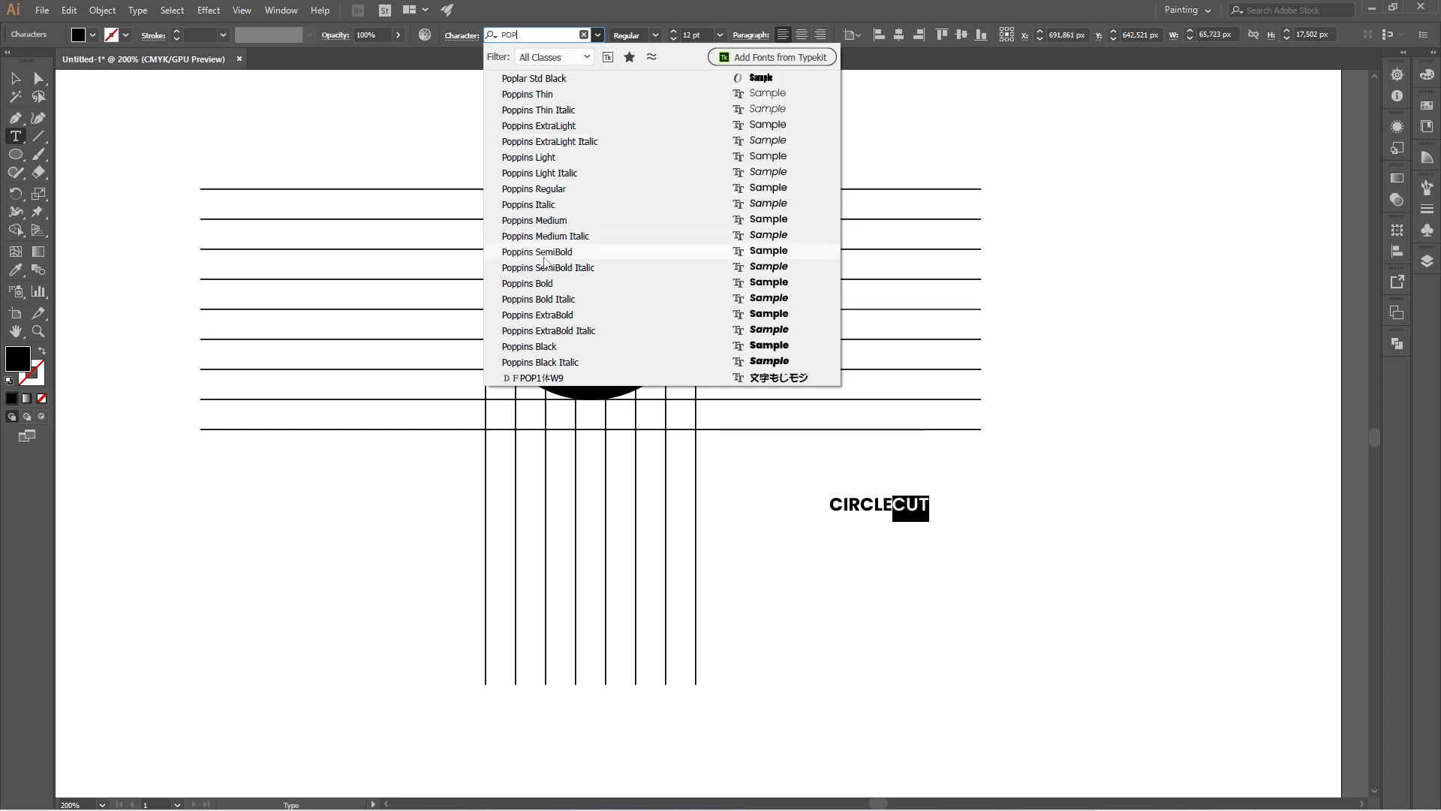
click(560, 207)
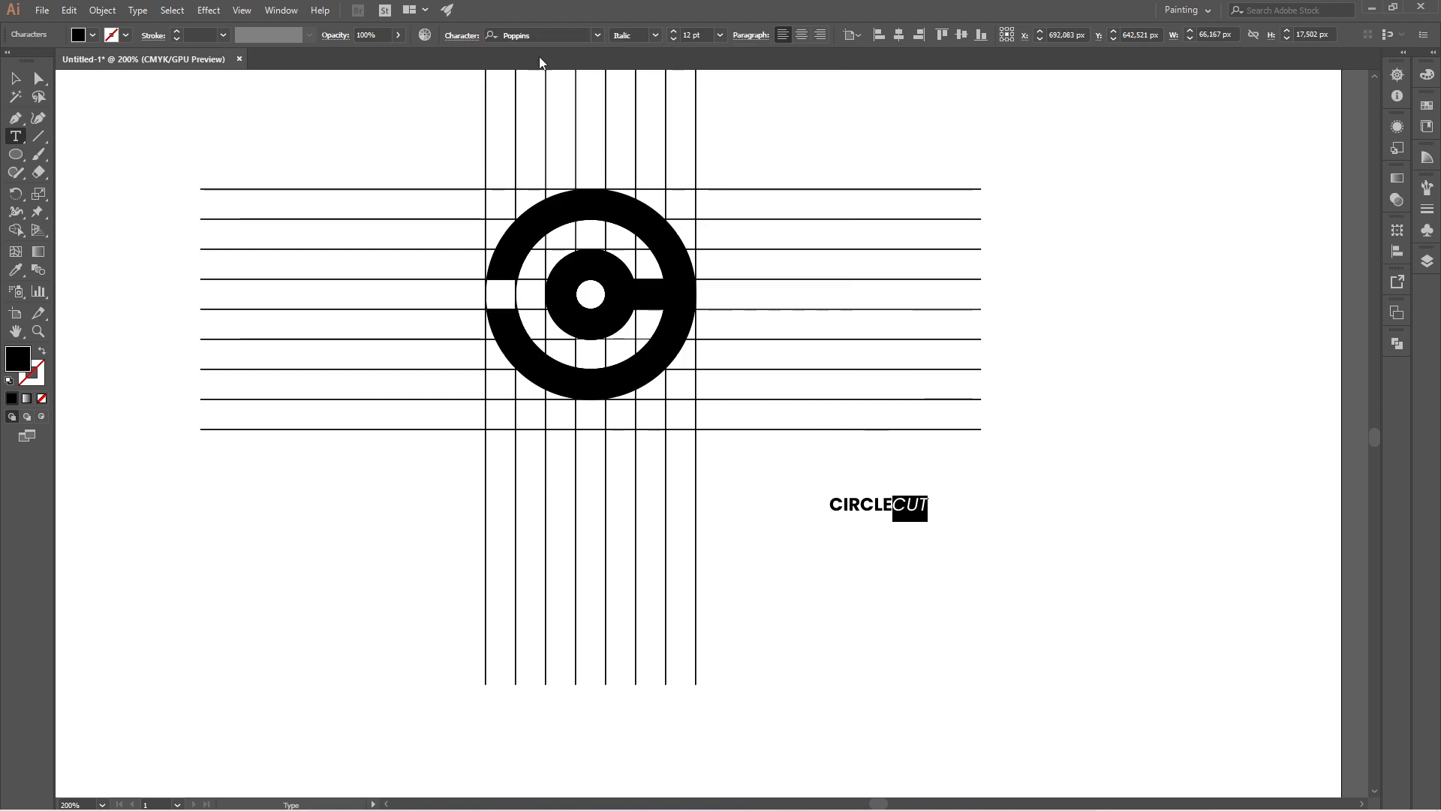
click(575, 34)
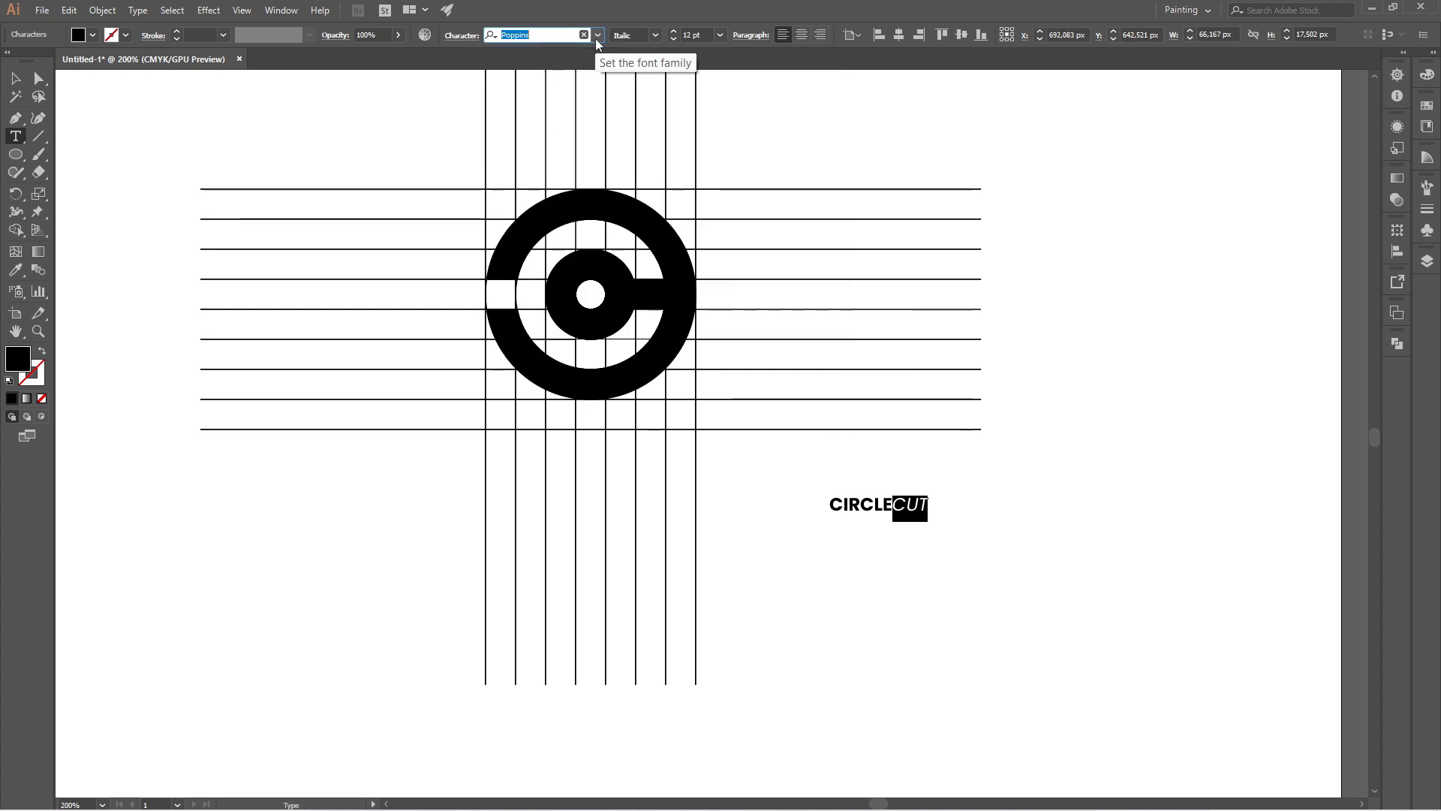
click(597, 36)
text(POP)
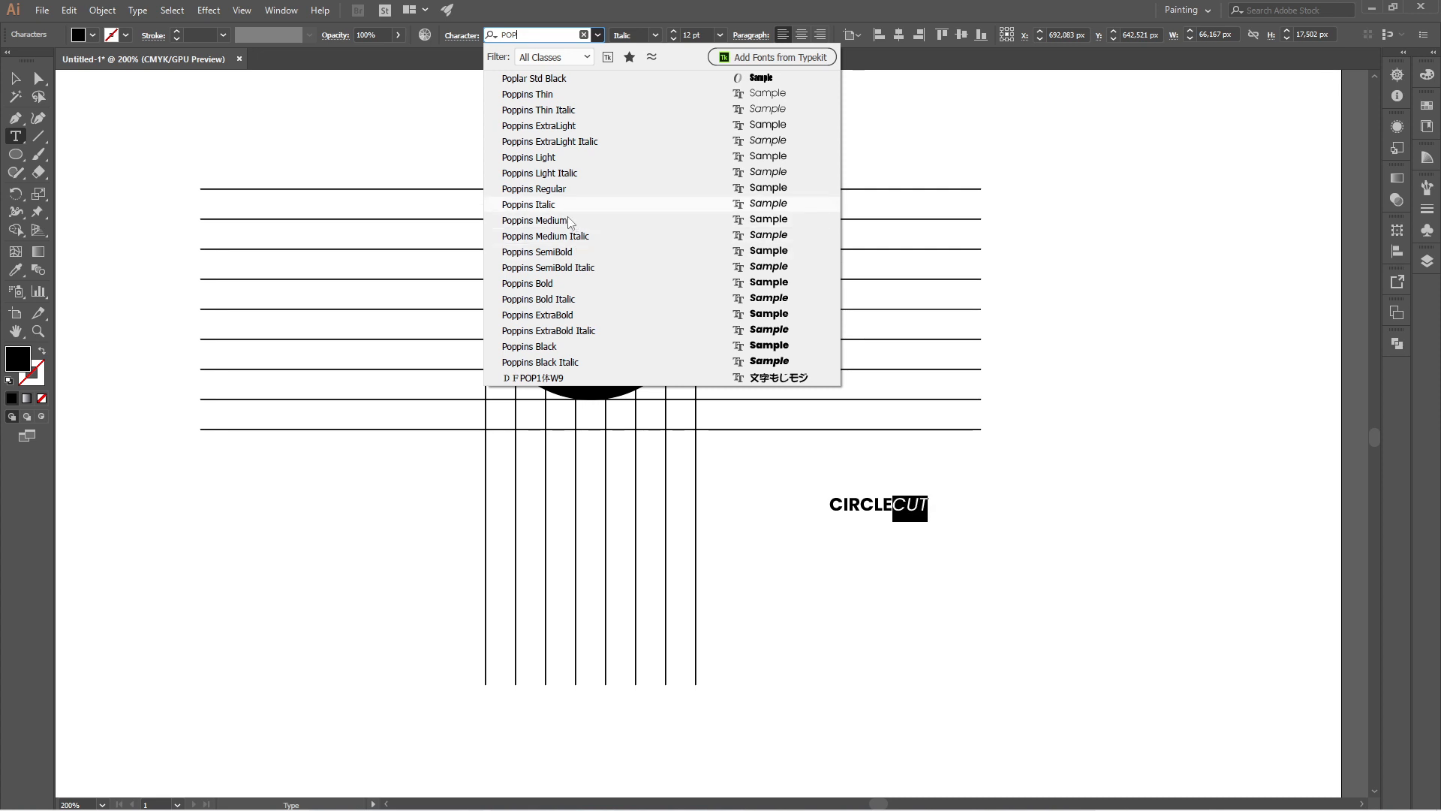
click(568, 223)
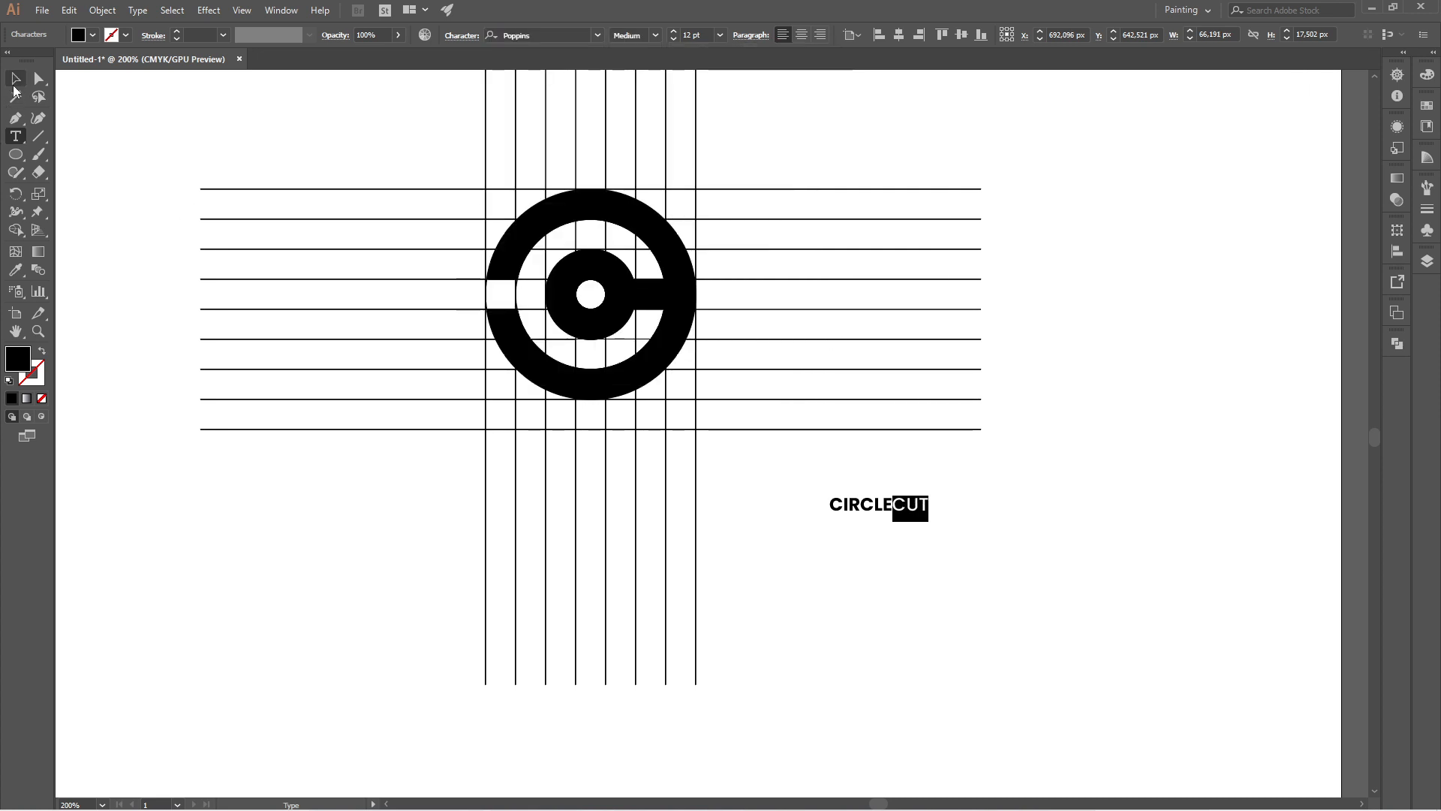
click(15, 79)
click(1046, 616)
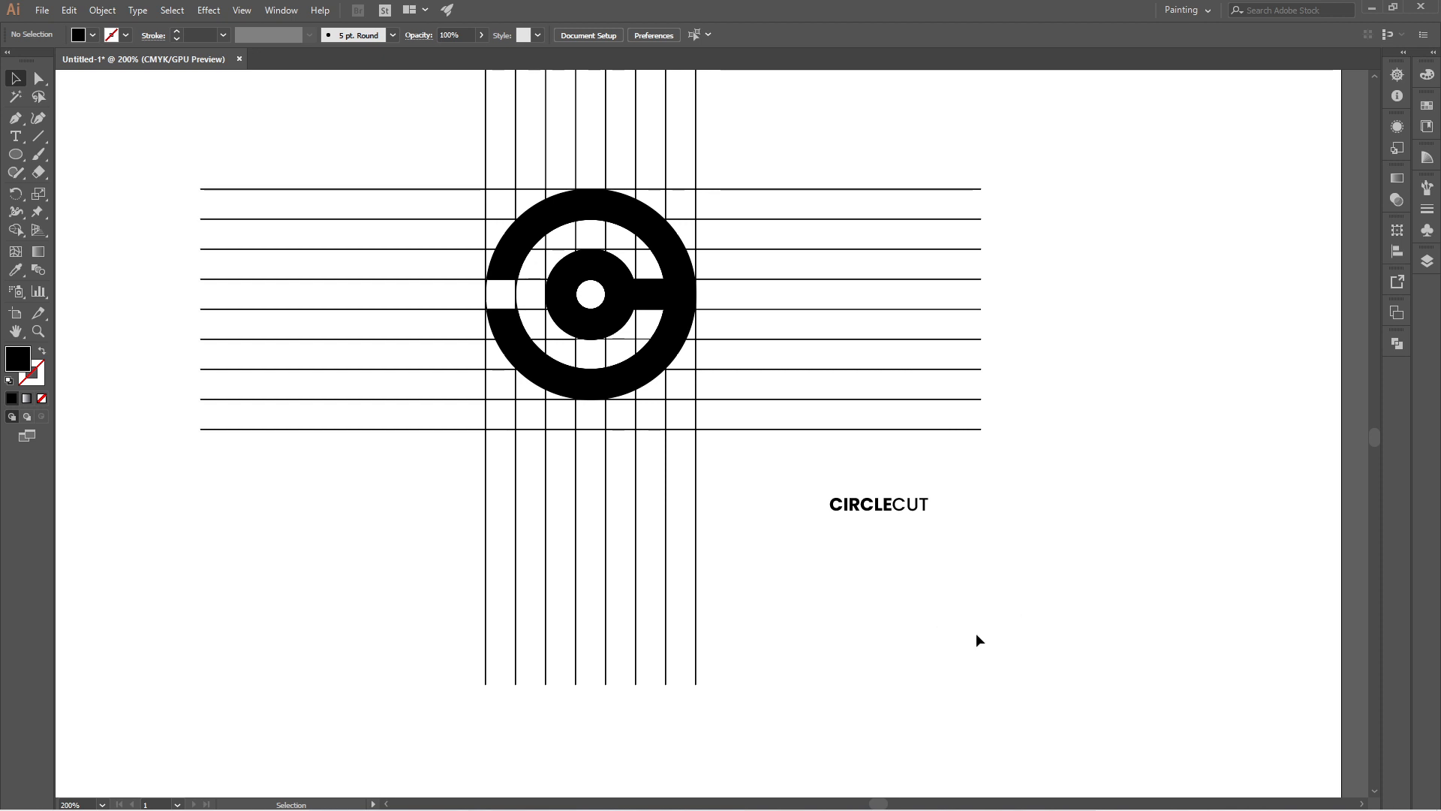
- Move the wordmark just below the circular symbol, flush with its left edge, and enlarge it to about 156 px wide
drag(863, 508, 518, 410)
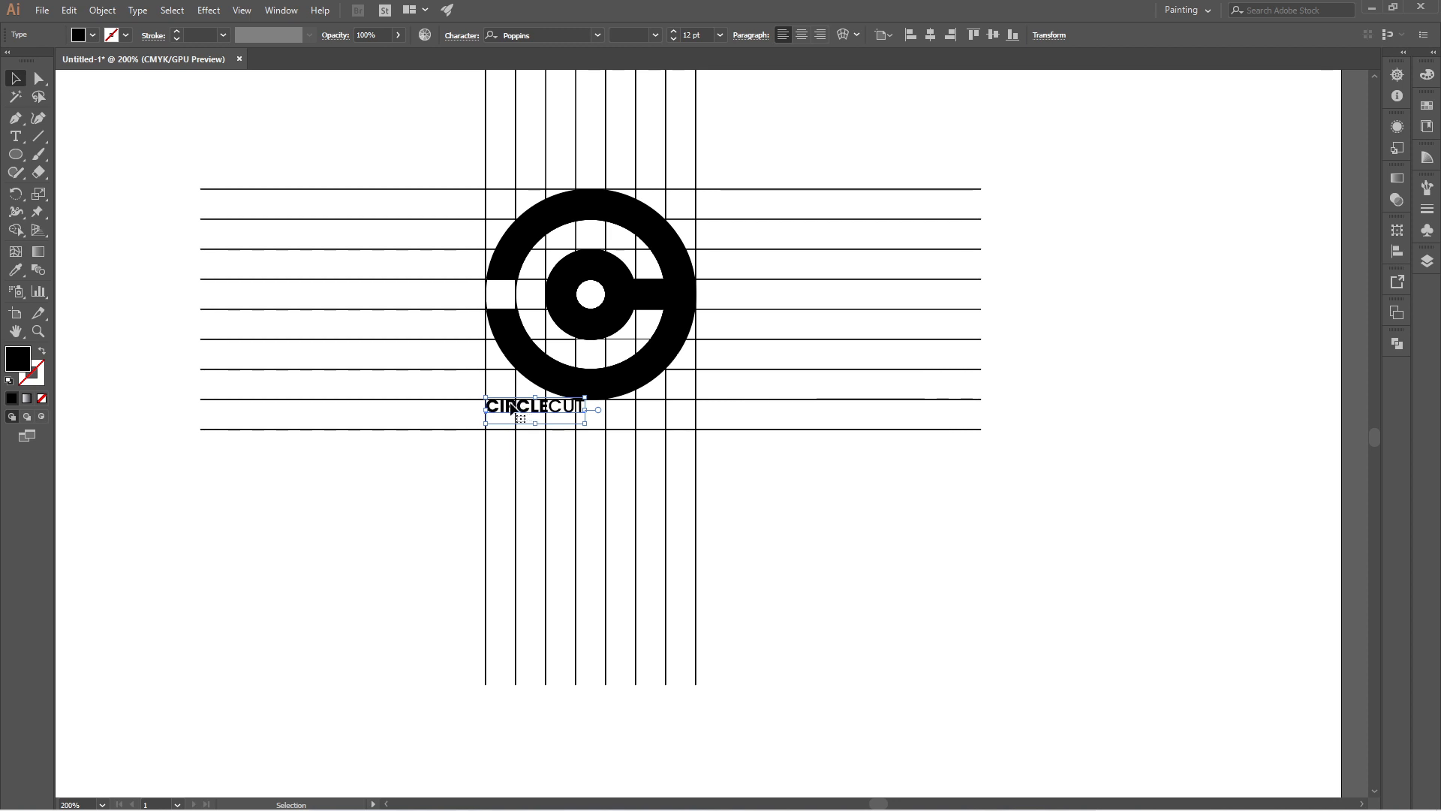
drag(508, 410, 508, 441)
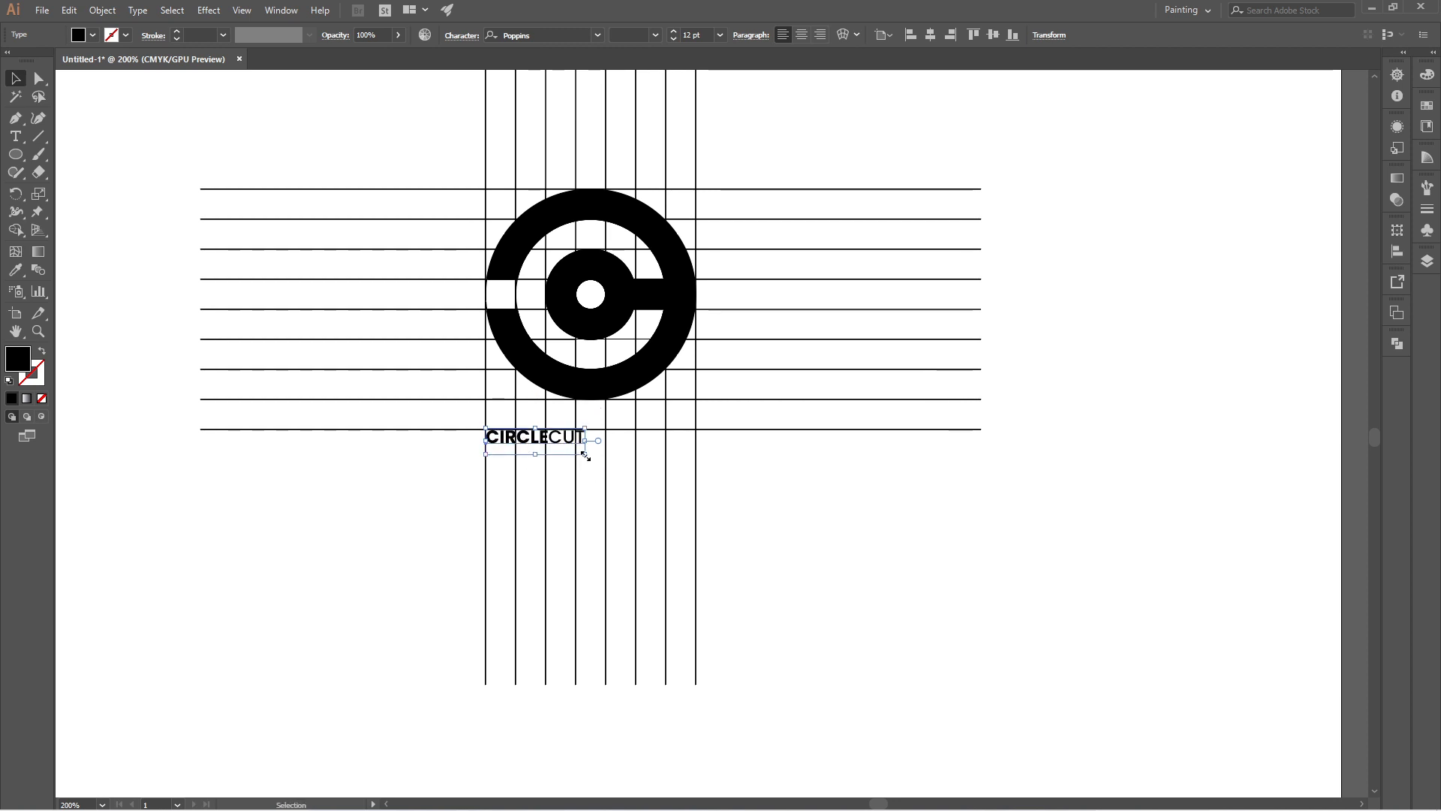
drag(585, 455, 721, 540)
click(811, 563)
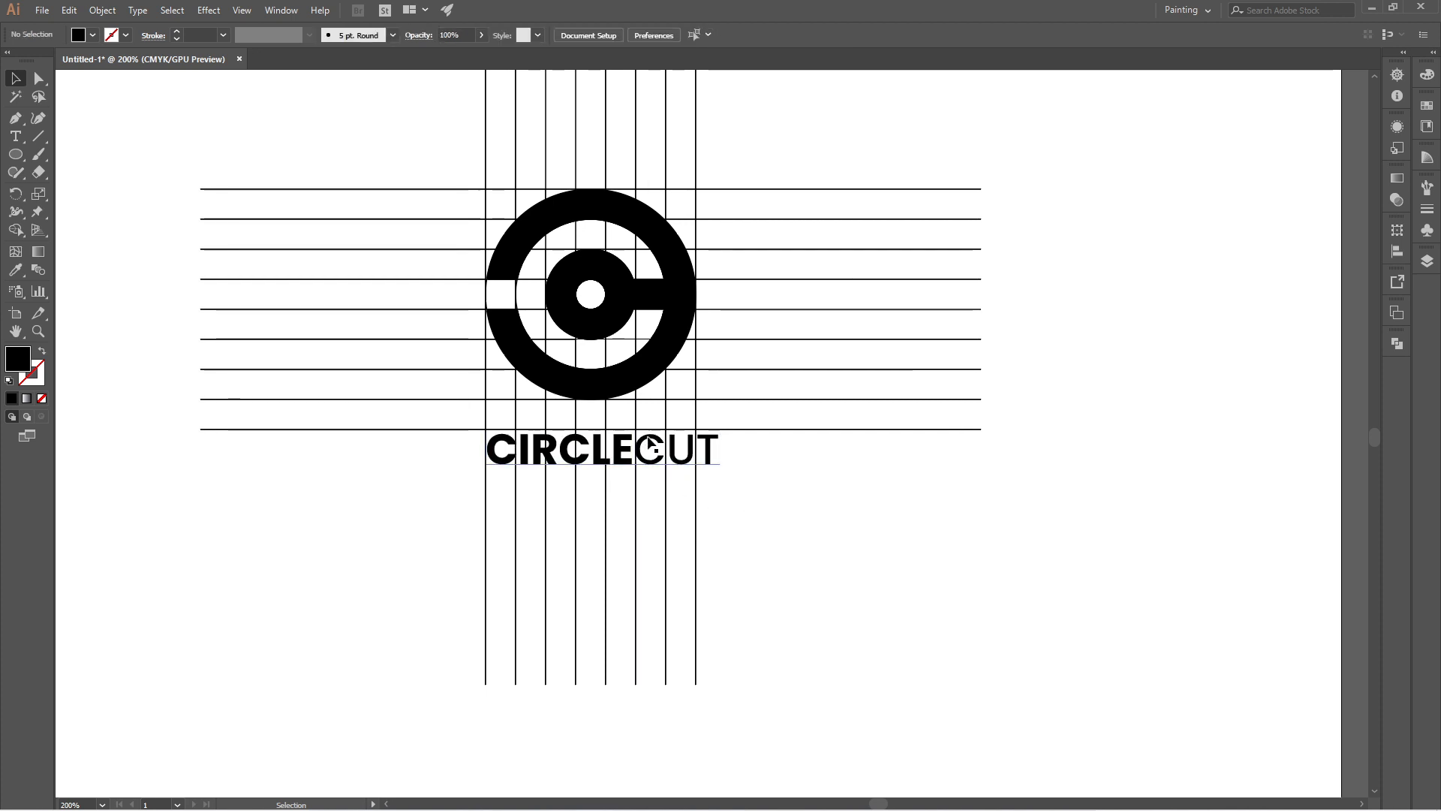
- Centre the wordmark horizontally with the circular symbol above it
click(650, 445)
shift+click(682, 353)
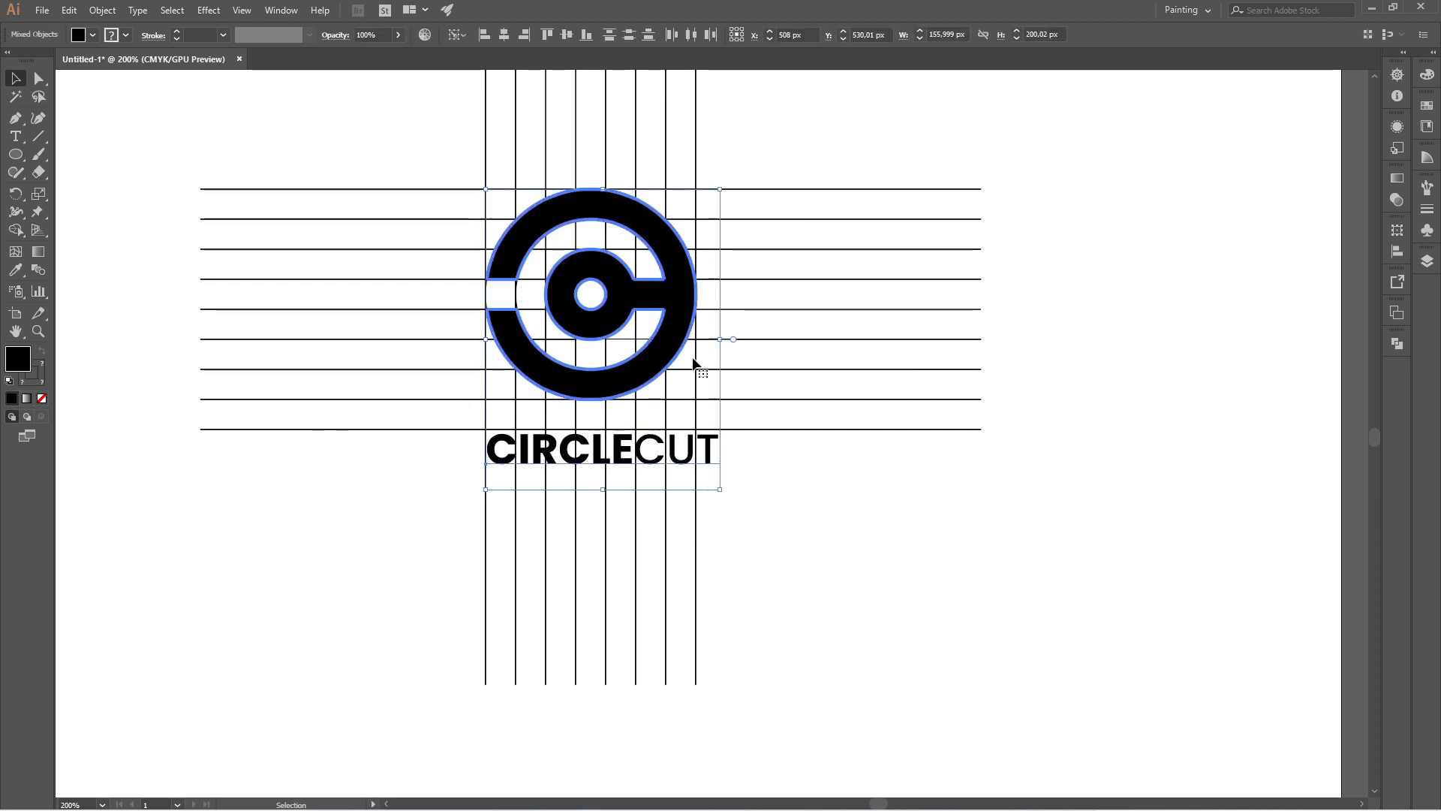
click(504, 34)
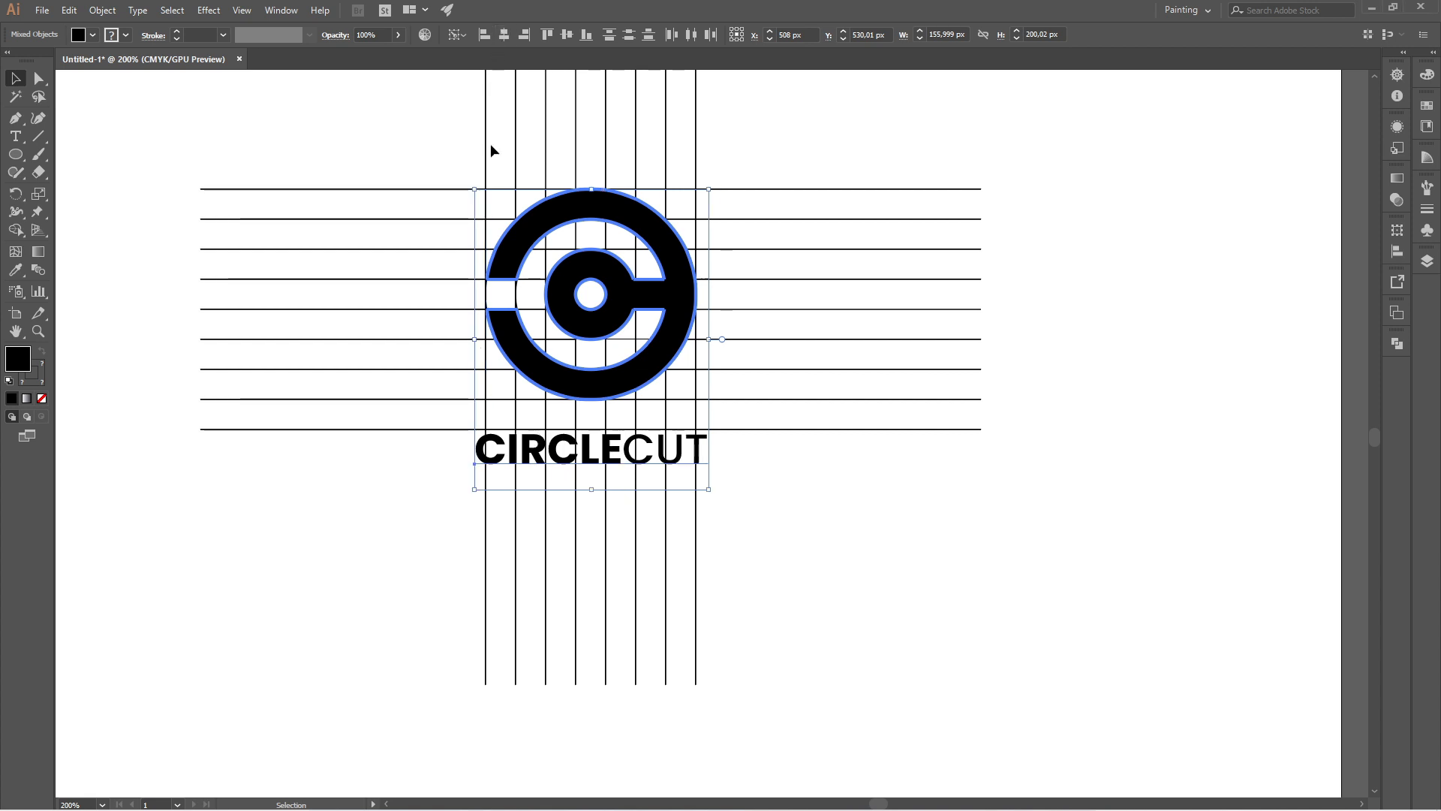
click(874, 577)
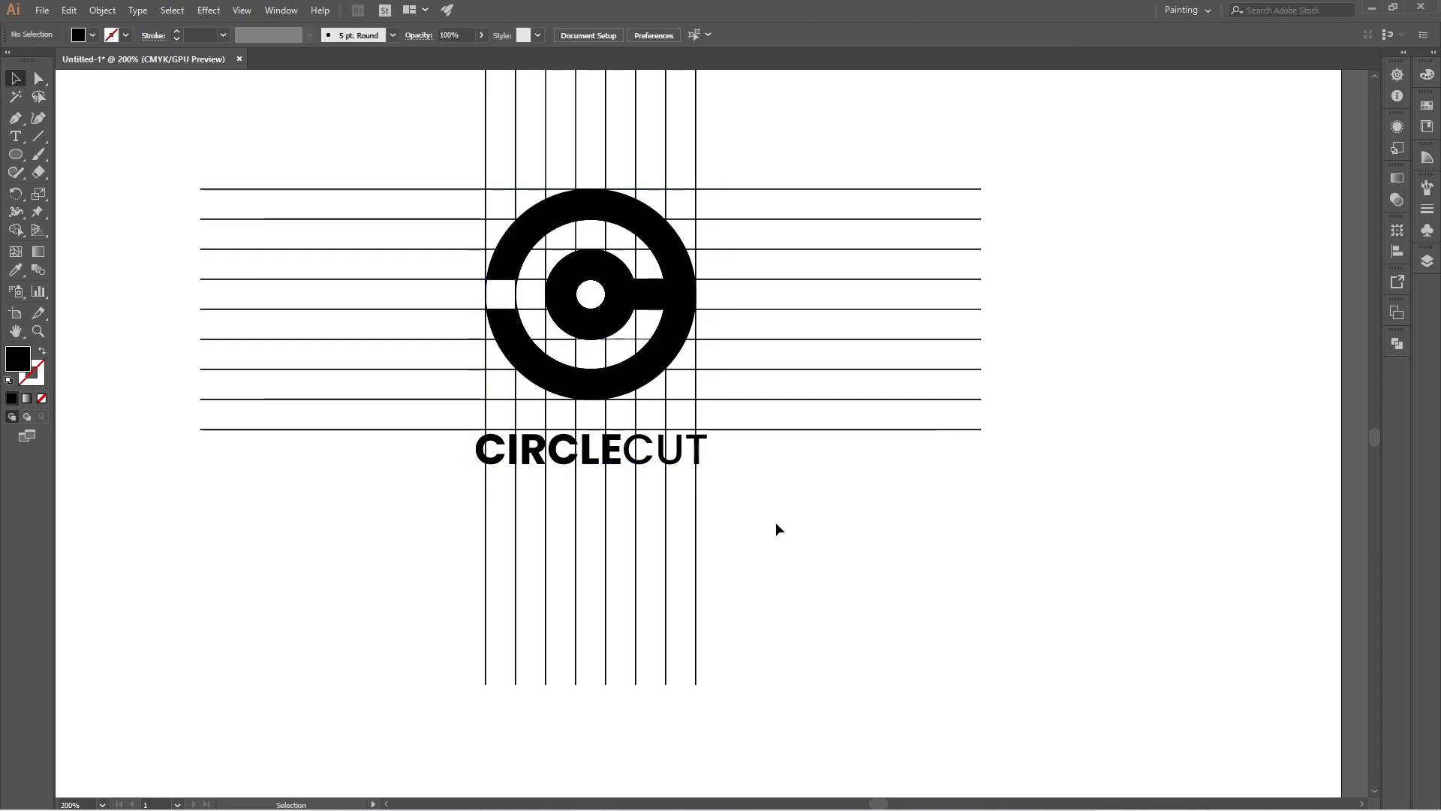
- Set the font size of the CIRCLECUT wordmark to 30 pt
click(611, 447)
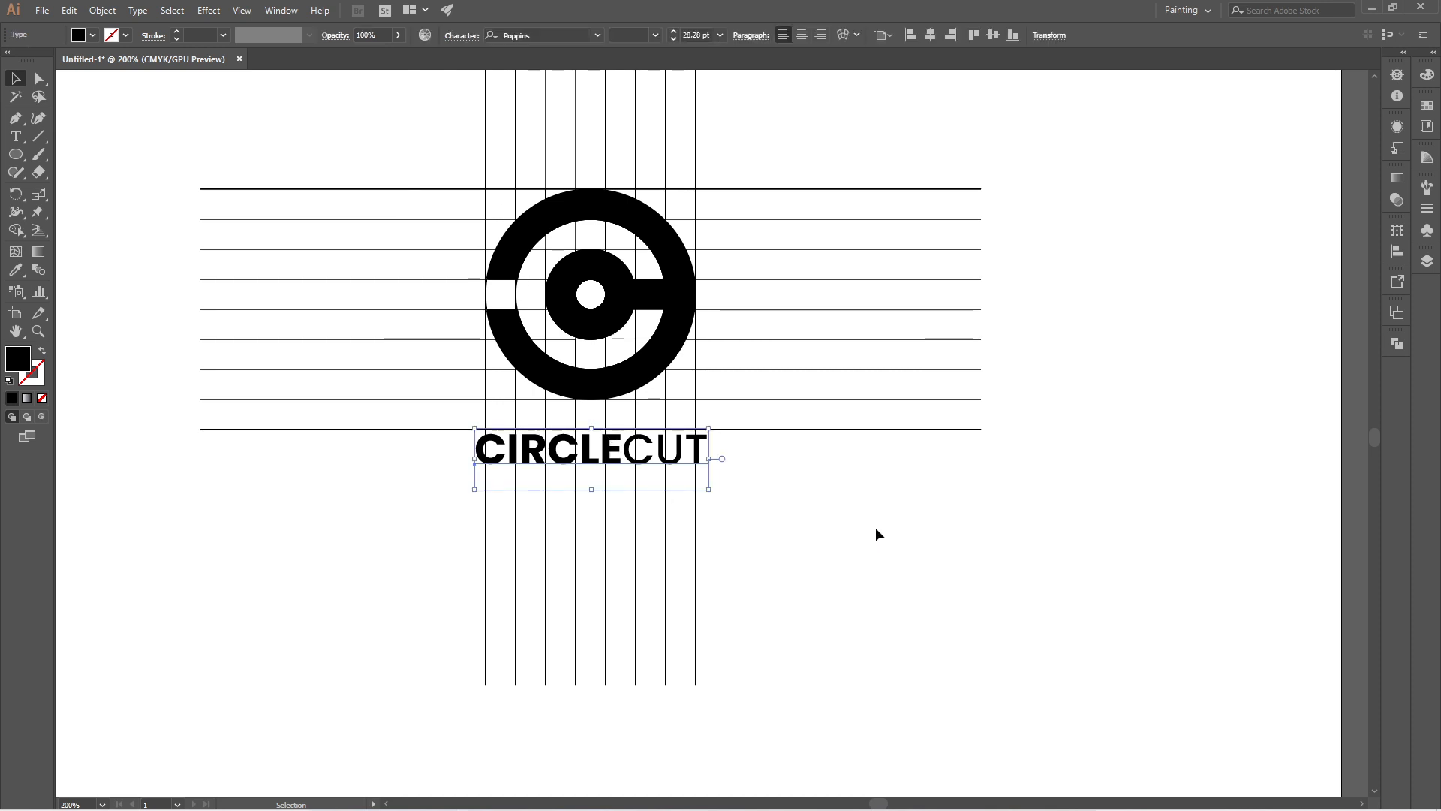
click(696, 34)
text(30)
key(Return)
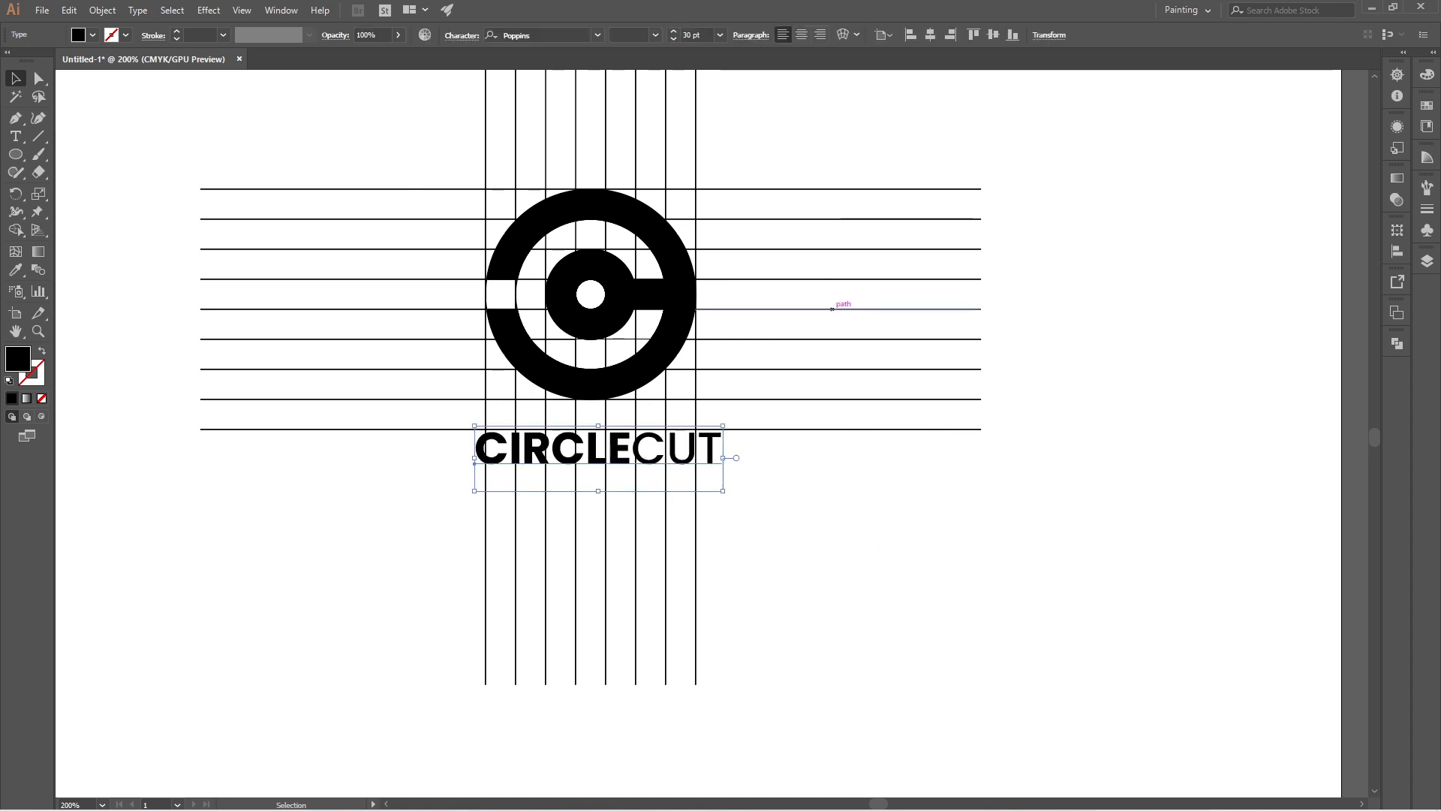
- Realign the resized wordmark to the symbol's horizontal centre and nudge it up slightly
shift+click(669, 348)
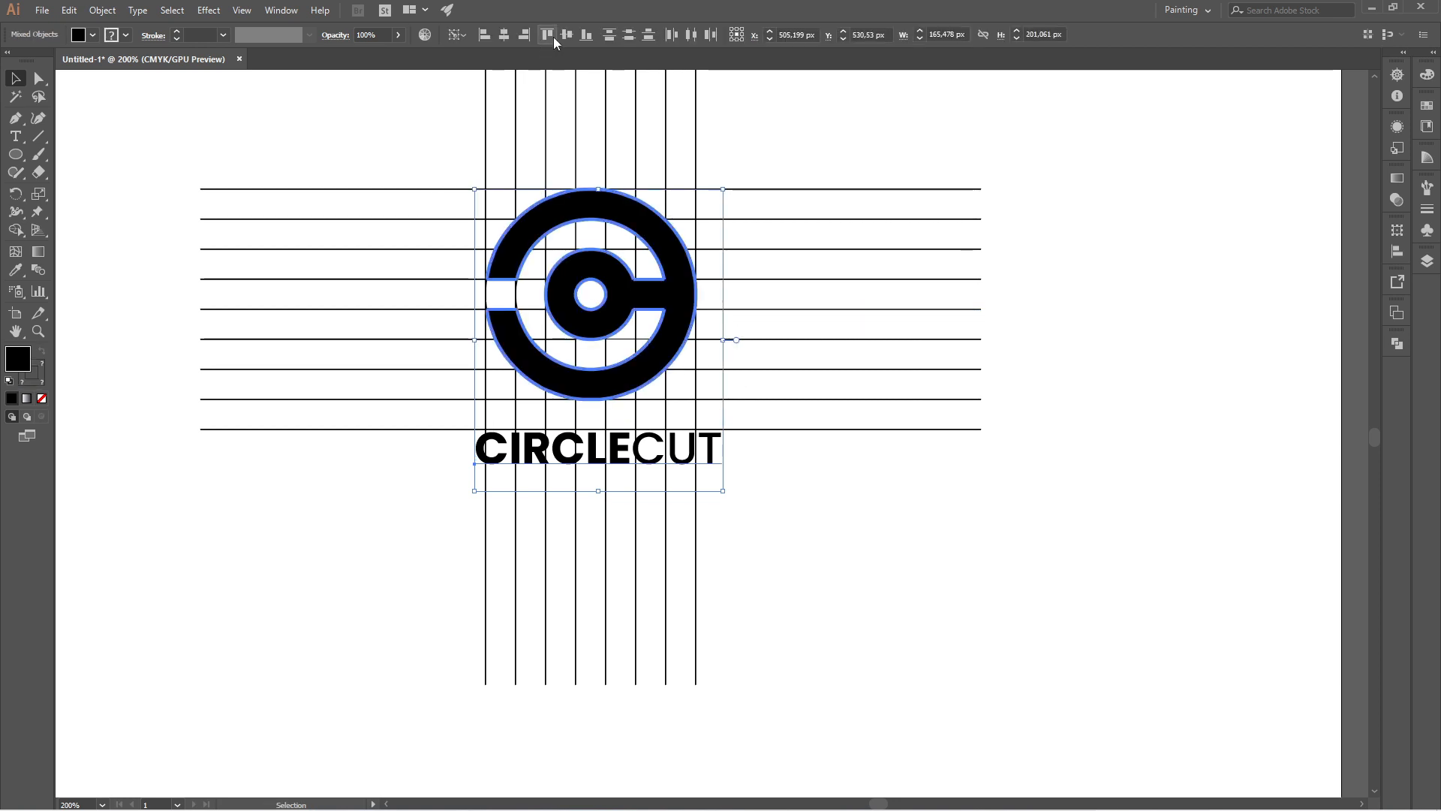
click(508, 36)
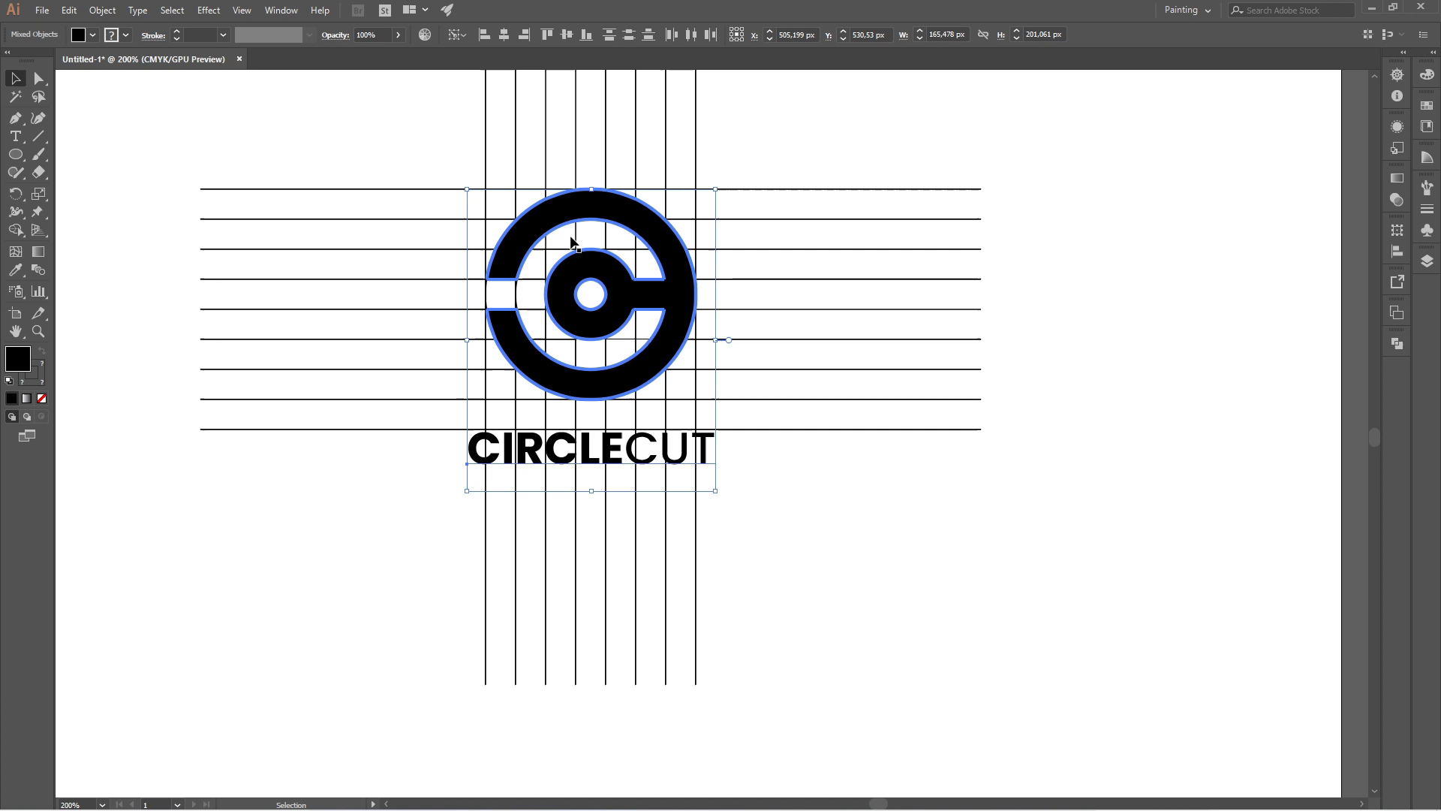
click(825, 580)
click(660, 480)
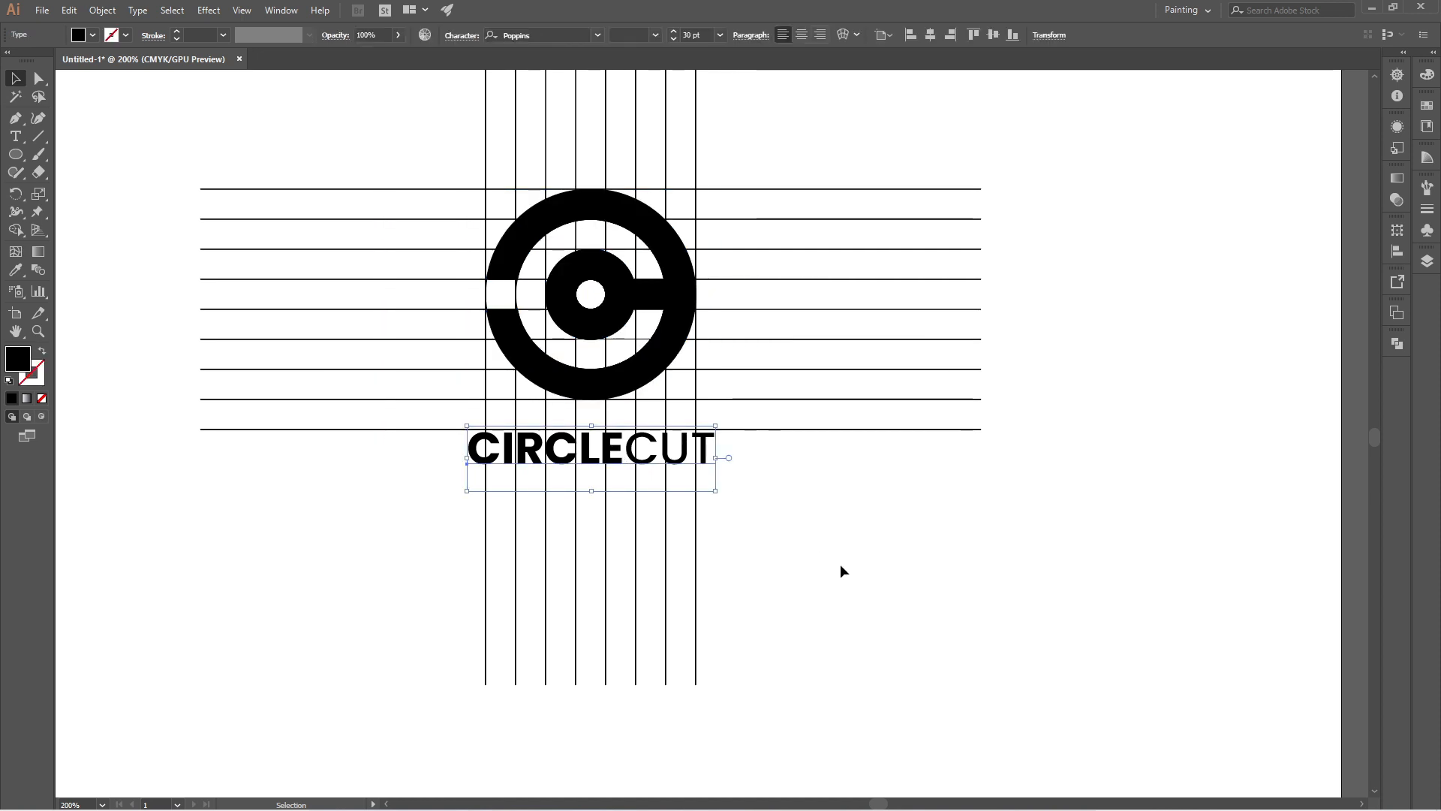
click(747, 542)
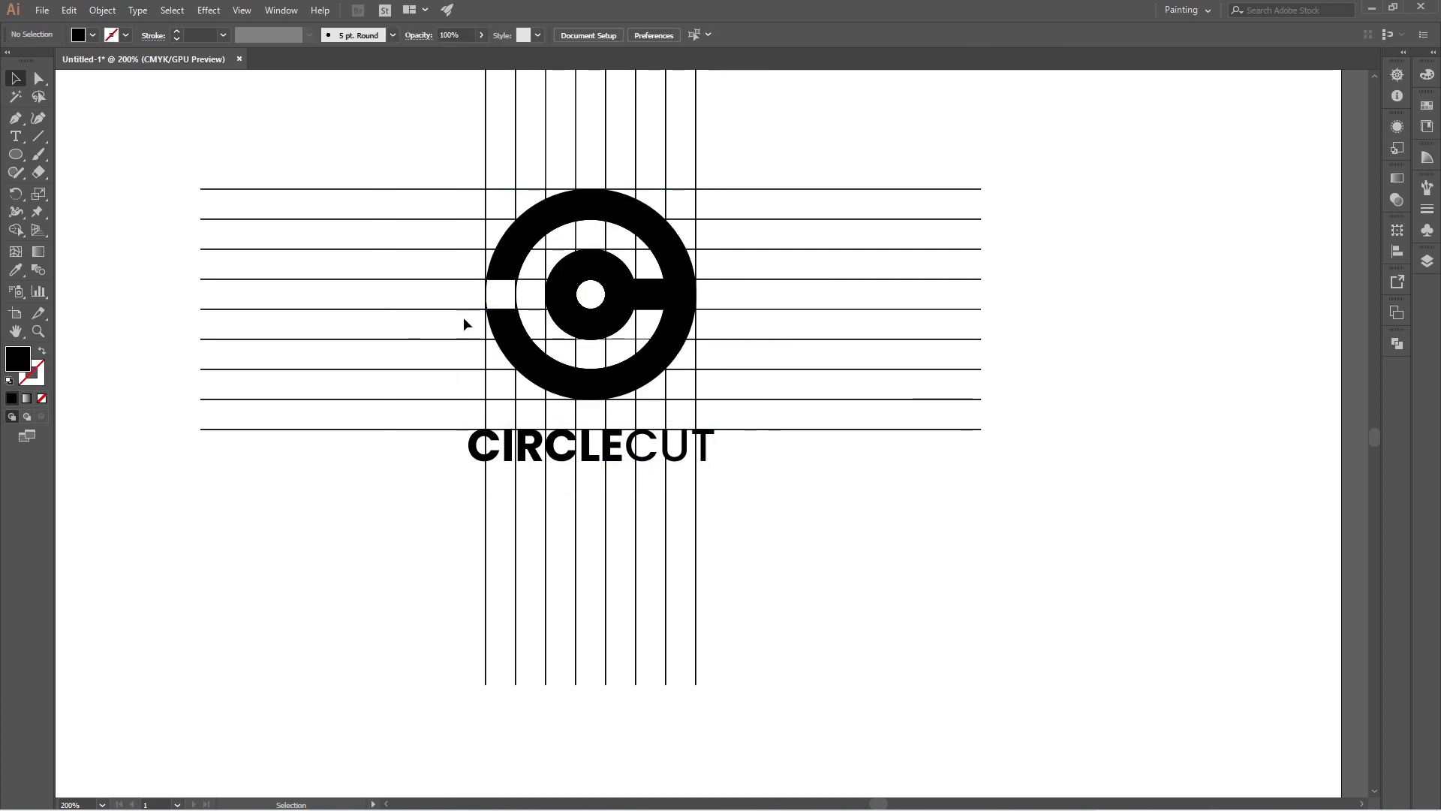
- Cut the black circular symbol and the CIRCLECUT wordmark together out of the grid
click(674, 331)
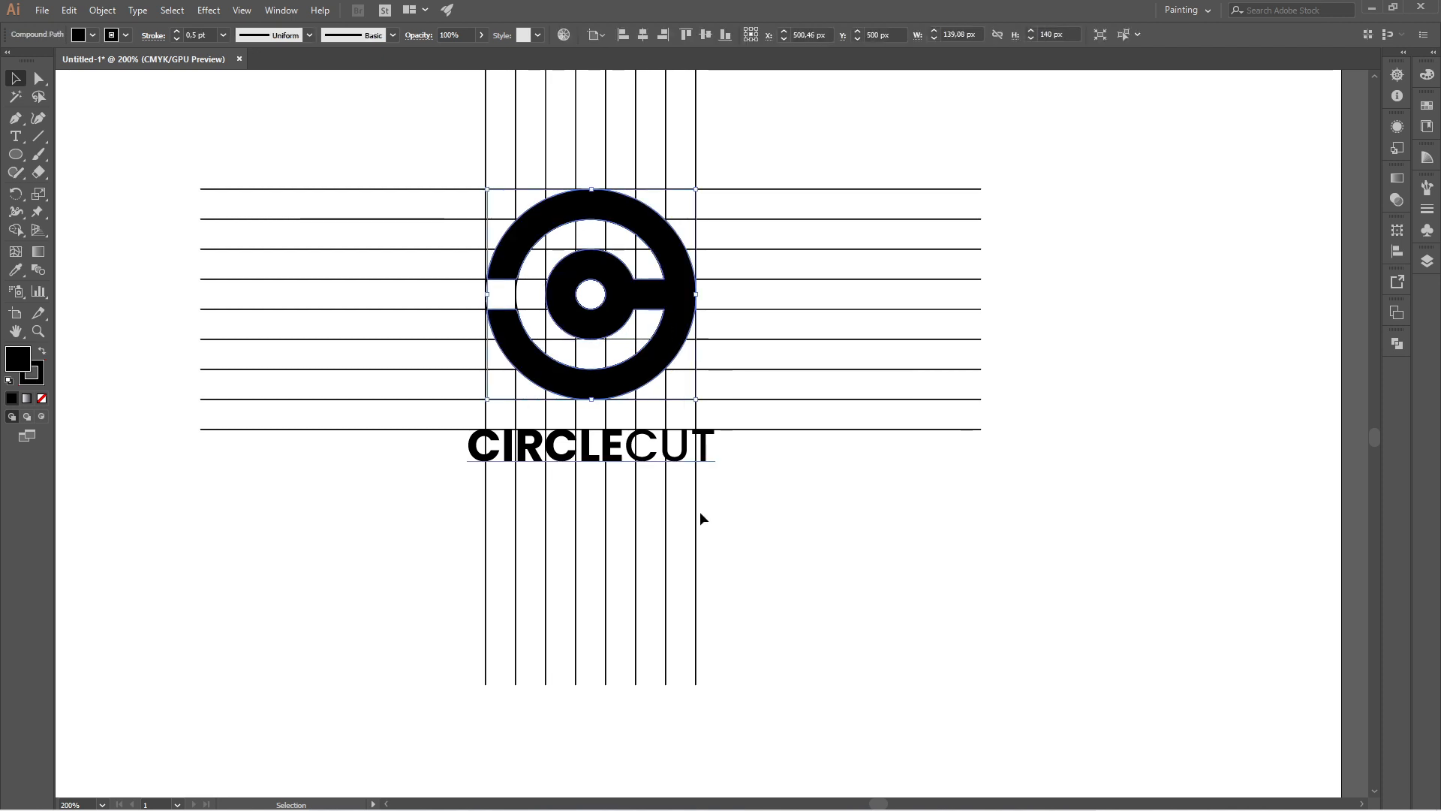
shift+click(634, 448)
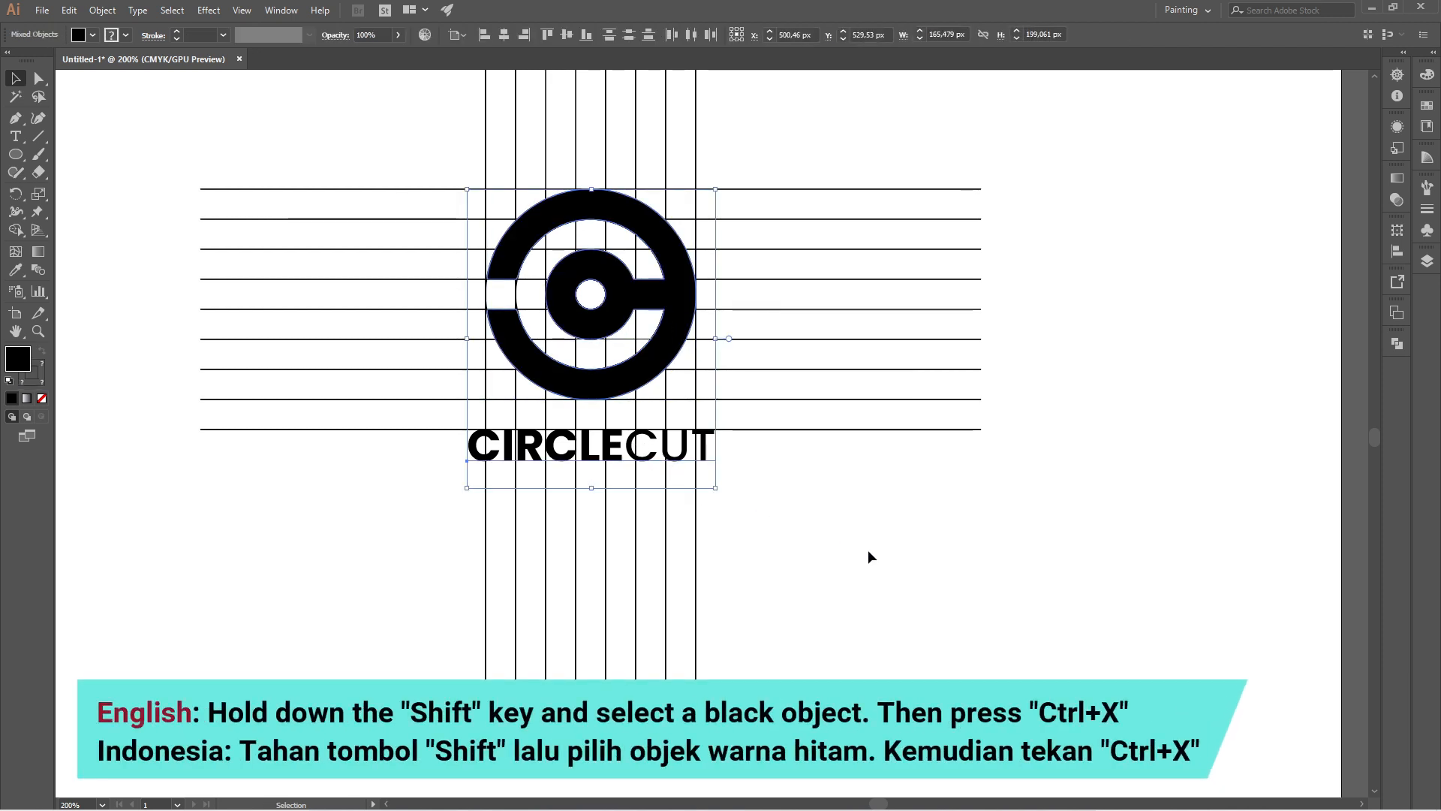
key(ctrl+x)
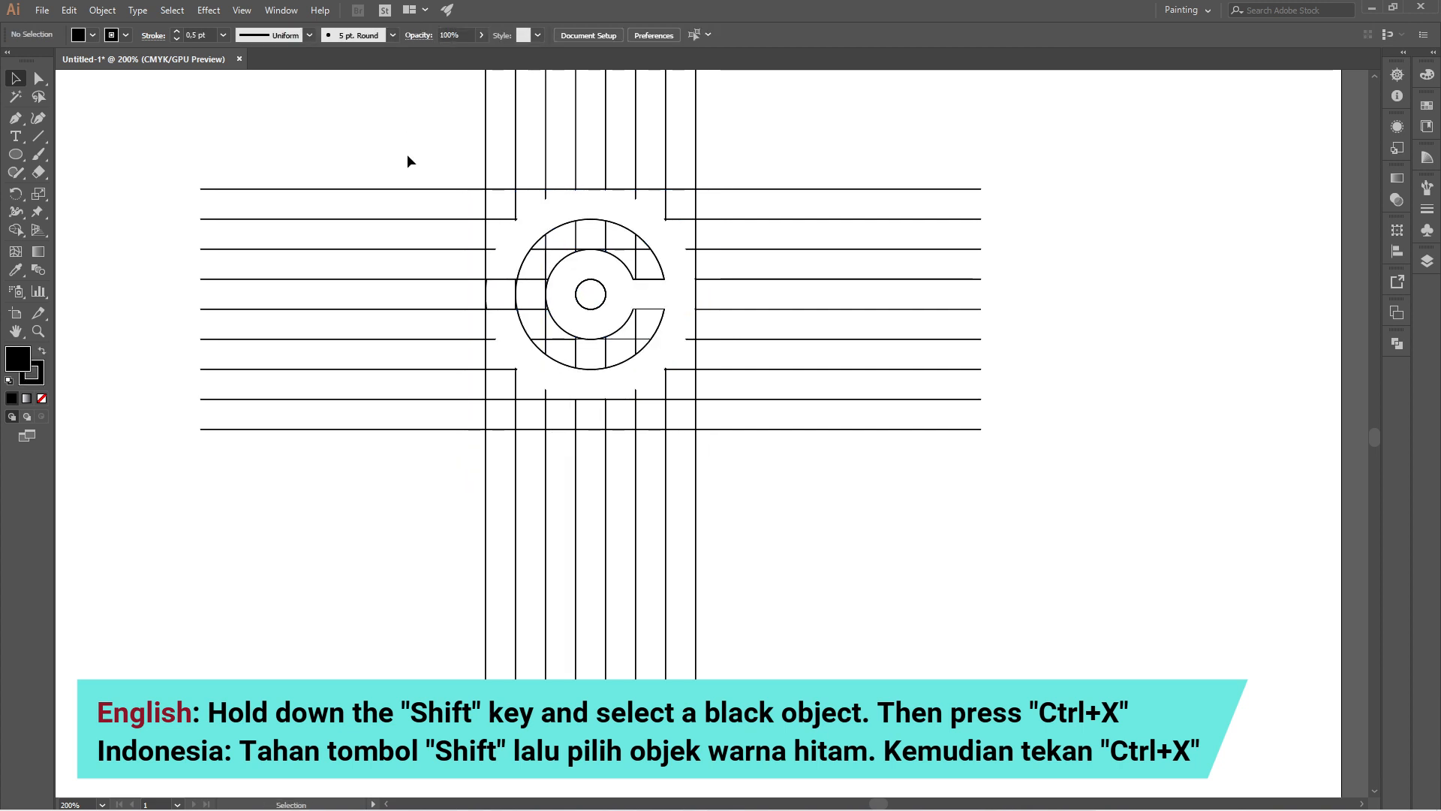
- Delete all remaining grid lines and paste the cut symbol and wordmark in front at their original position
drag(407, 154, 974, 626)
key(Delete)
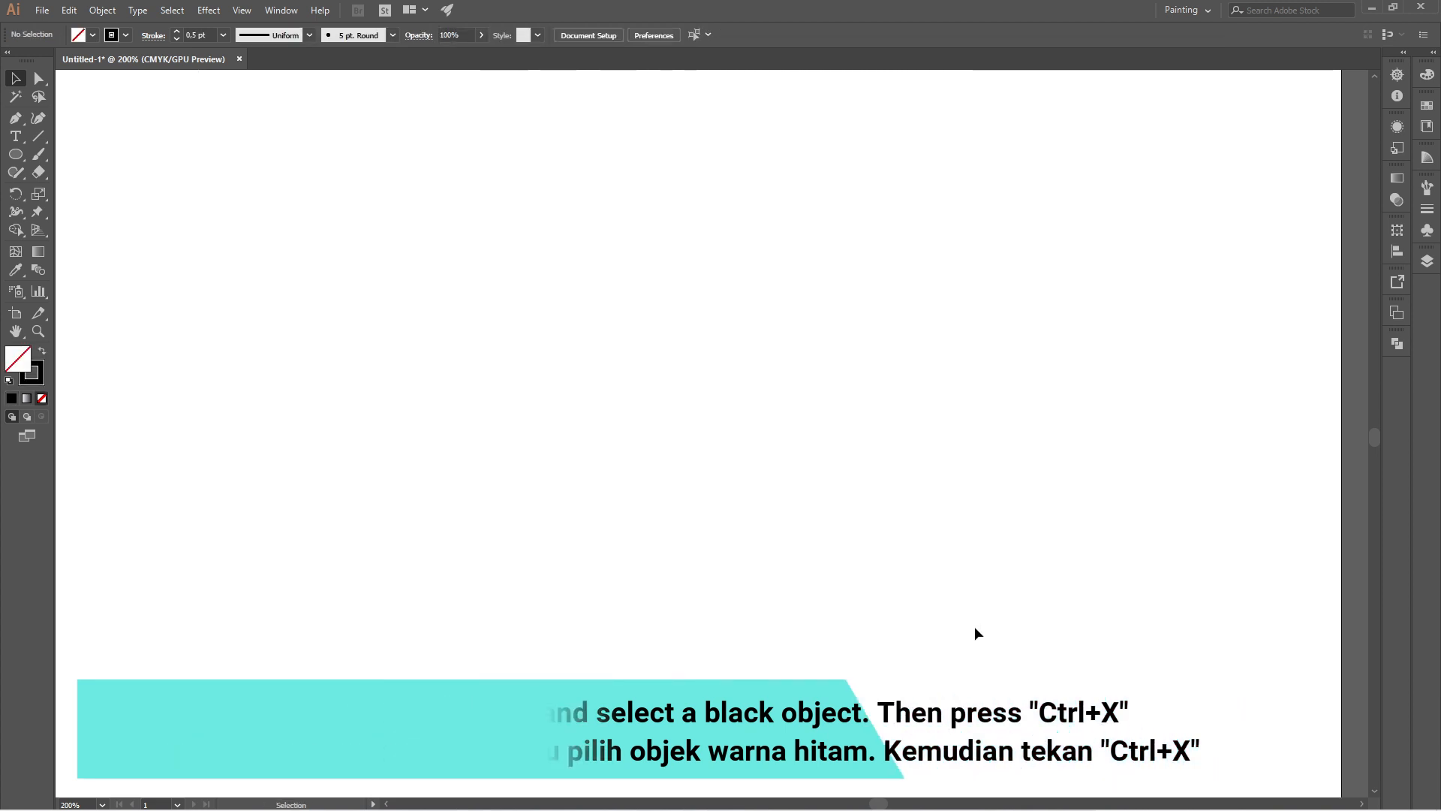
key(ctrl+f)
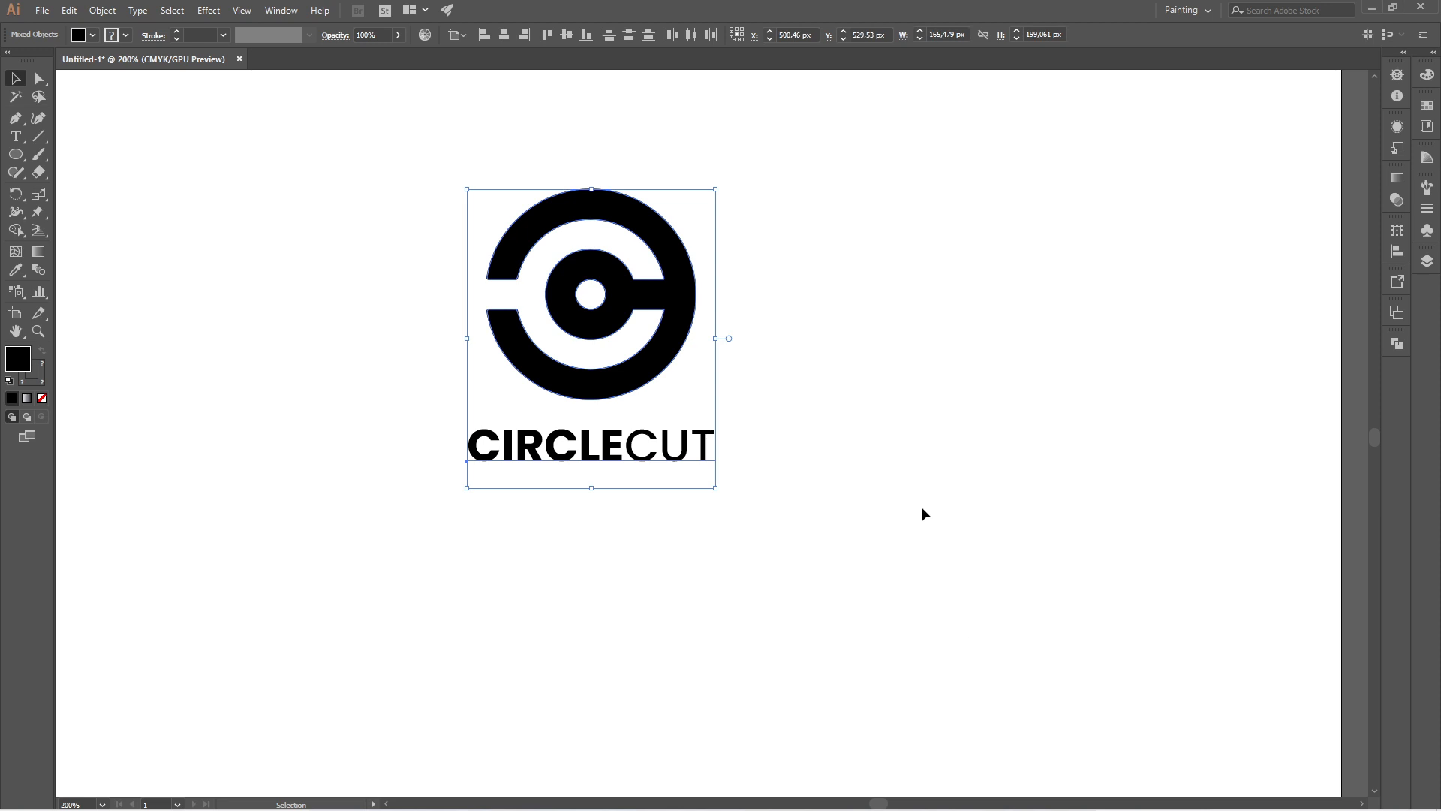
click(922, 507)
scroll(650, 285, down, 3)
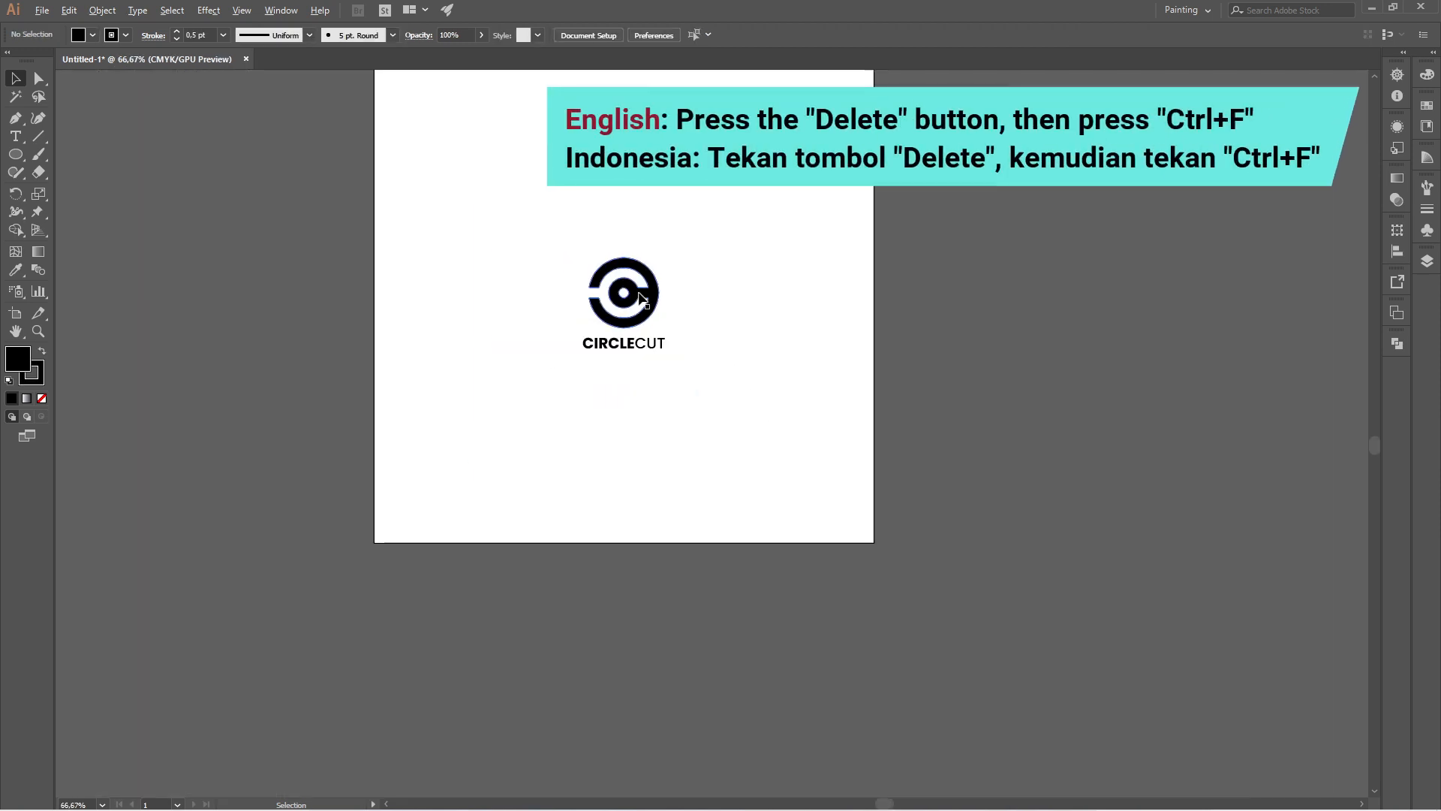
scroll(648, 270, down, 1)
scroll(647, 262, up, 1)
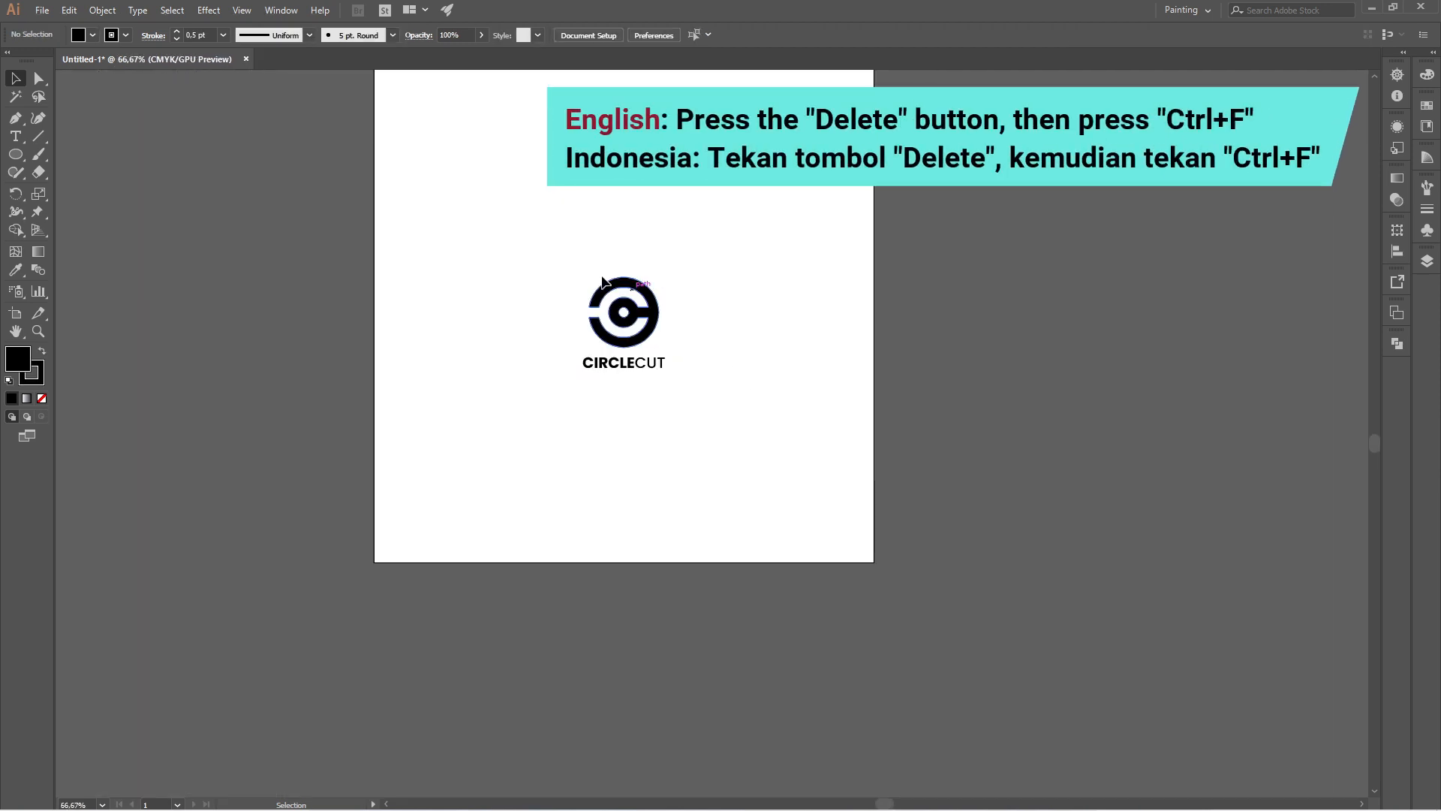
- Fill the circular symbol with the orange swatch
click(645, 290)
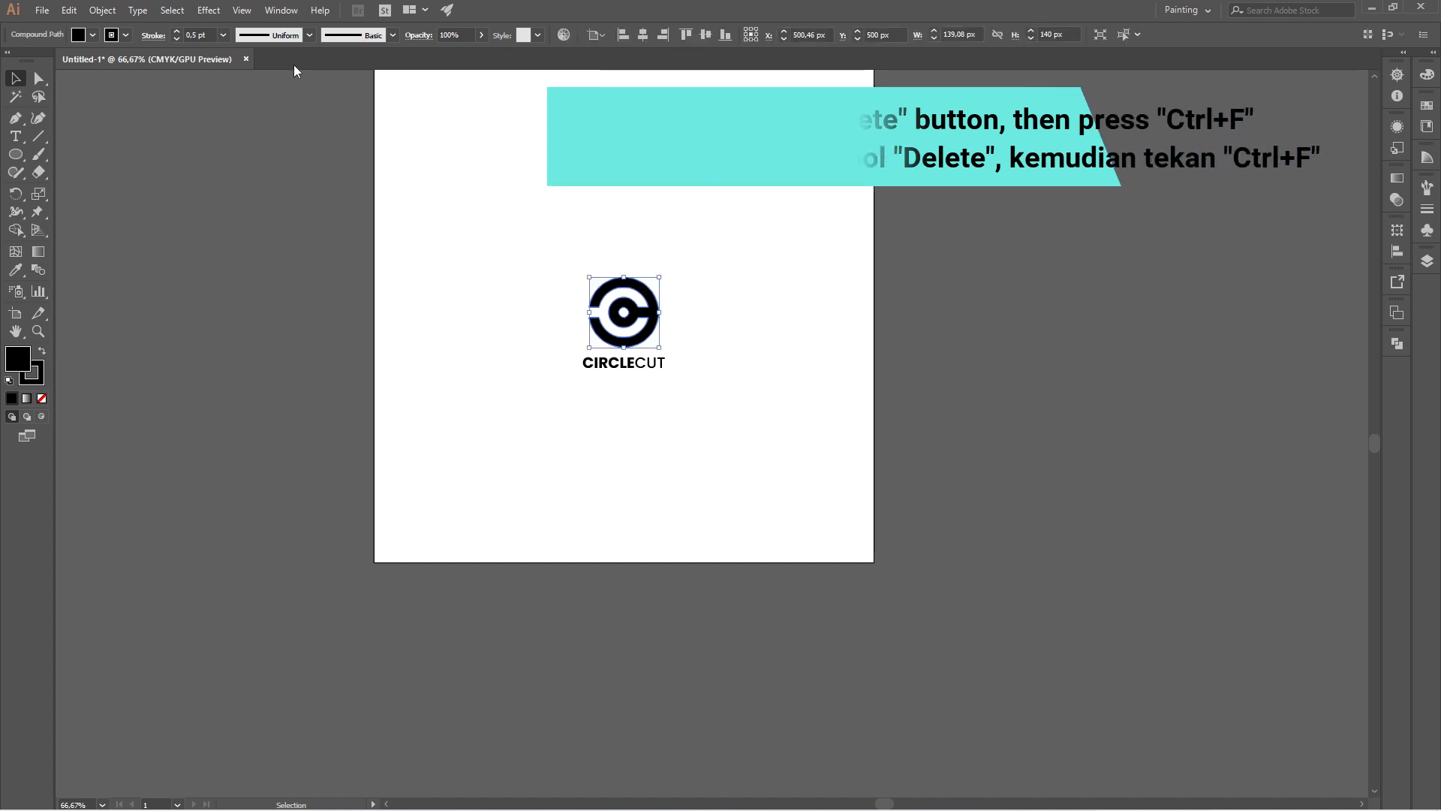
click(94, 35)
click(144, 62)
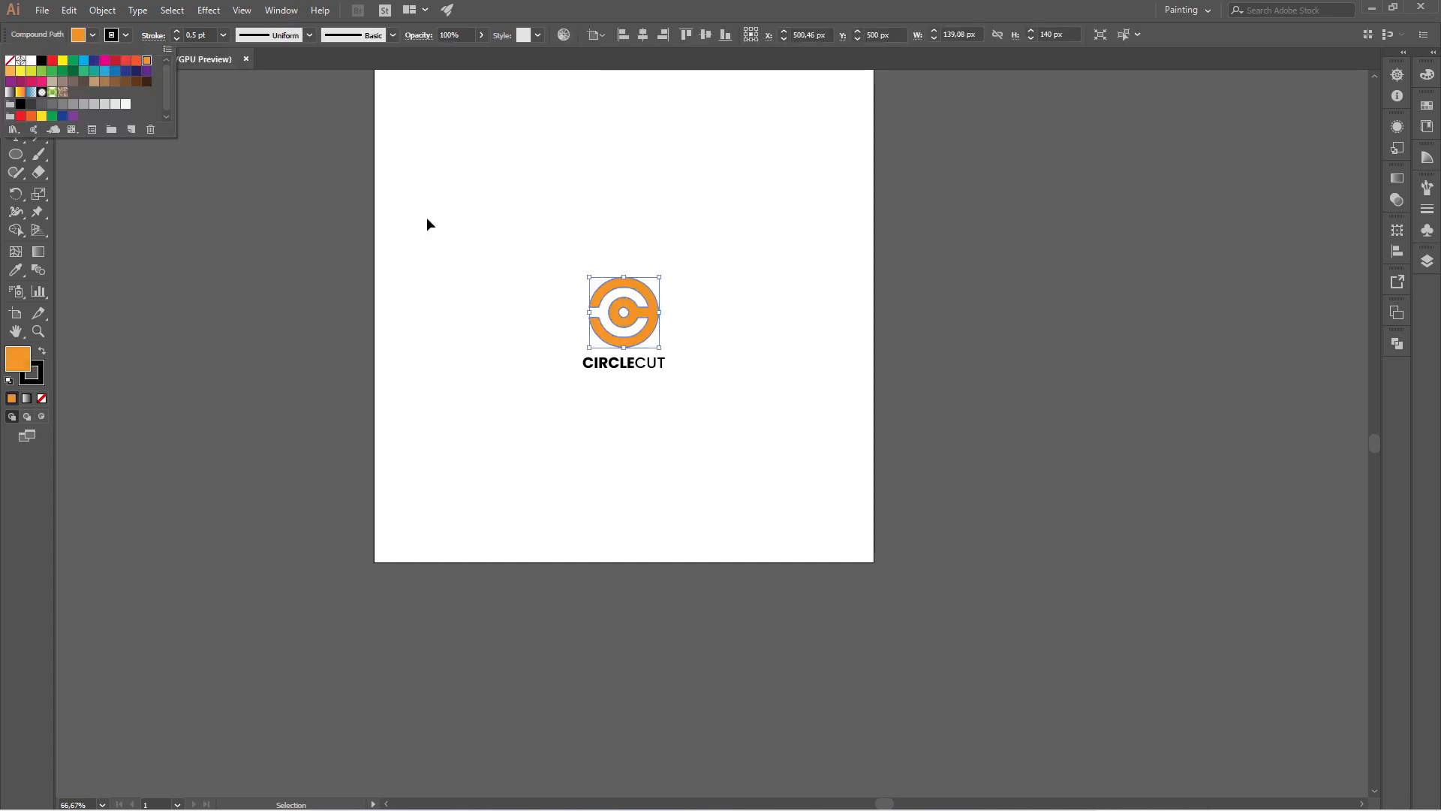
click(533, 264)
click(533, 264)
- Remove the stroke from both the orange symbol and the CIRCLECUT wordmark by setting it to None
key(ctrl+a)
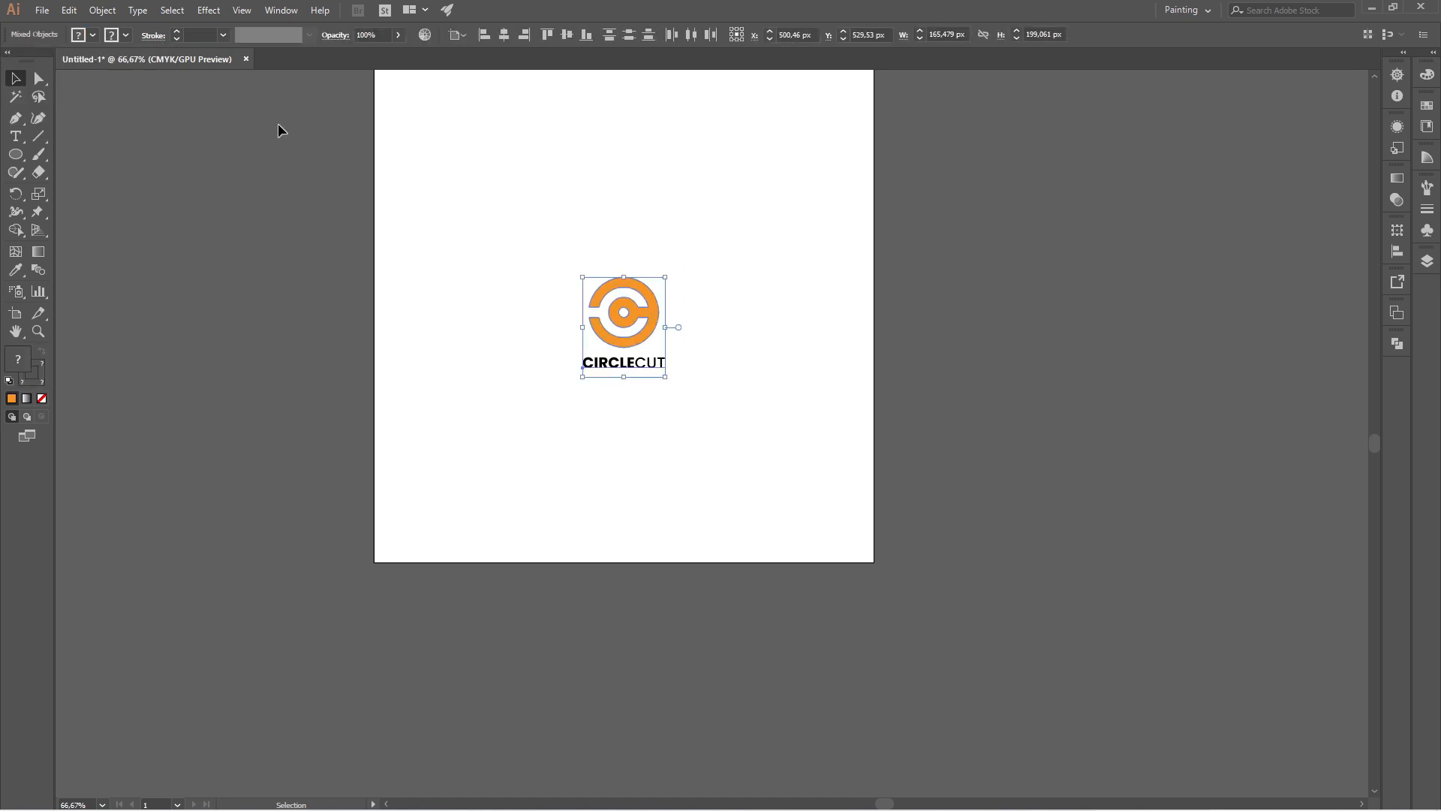
click(126, 35)
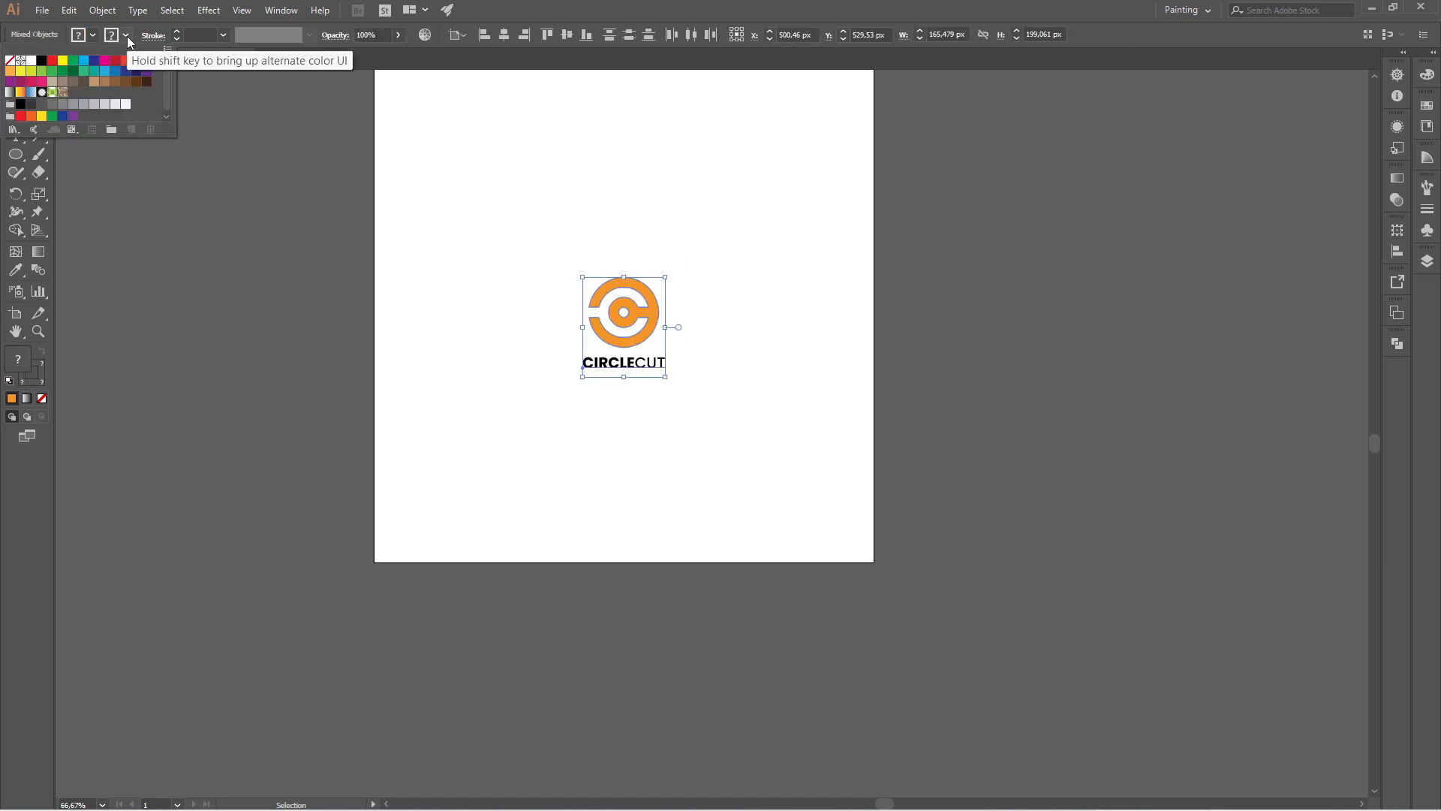
click(10, 60)
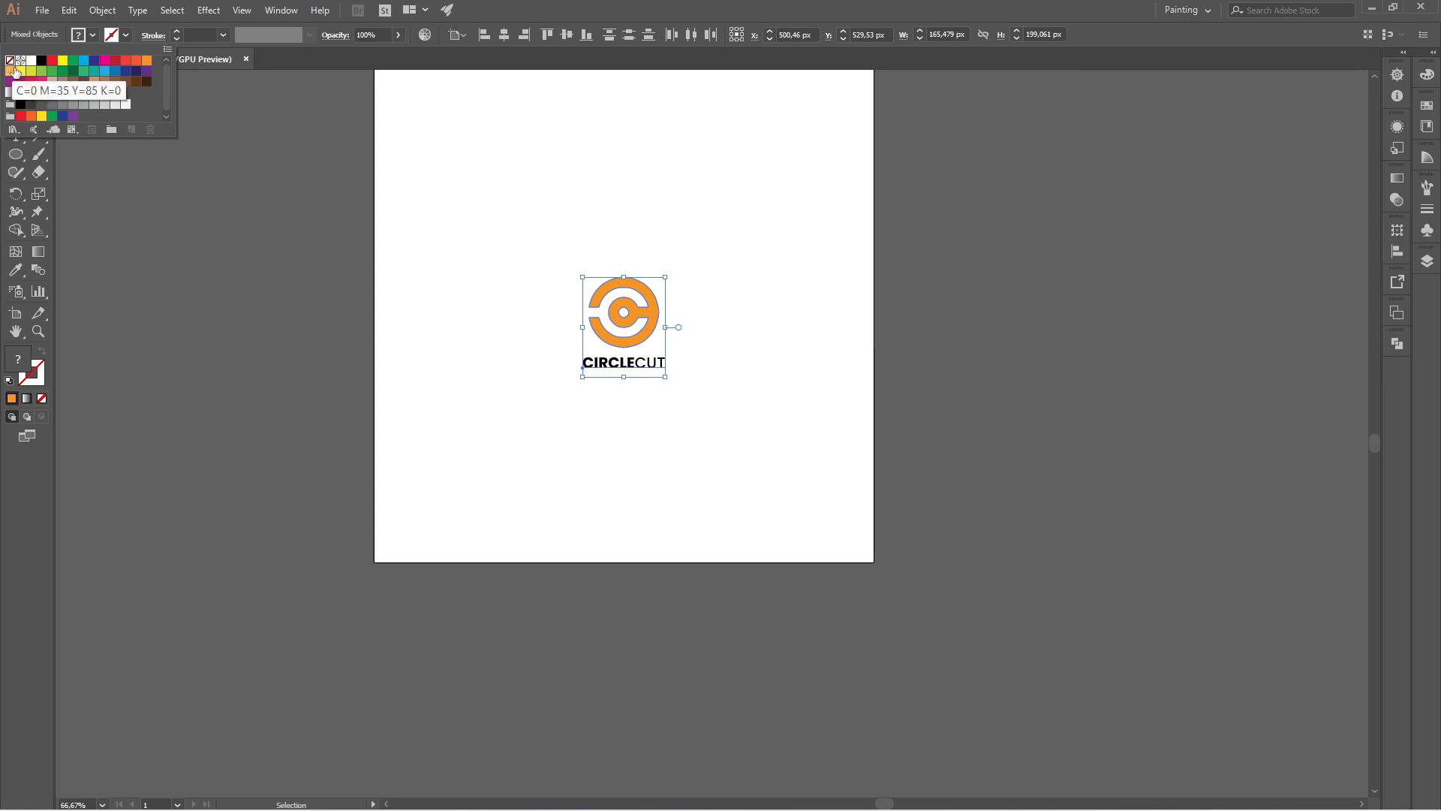
click(515, 244)
click(515, 244)
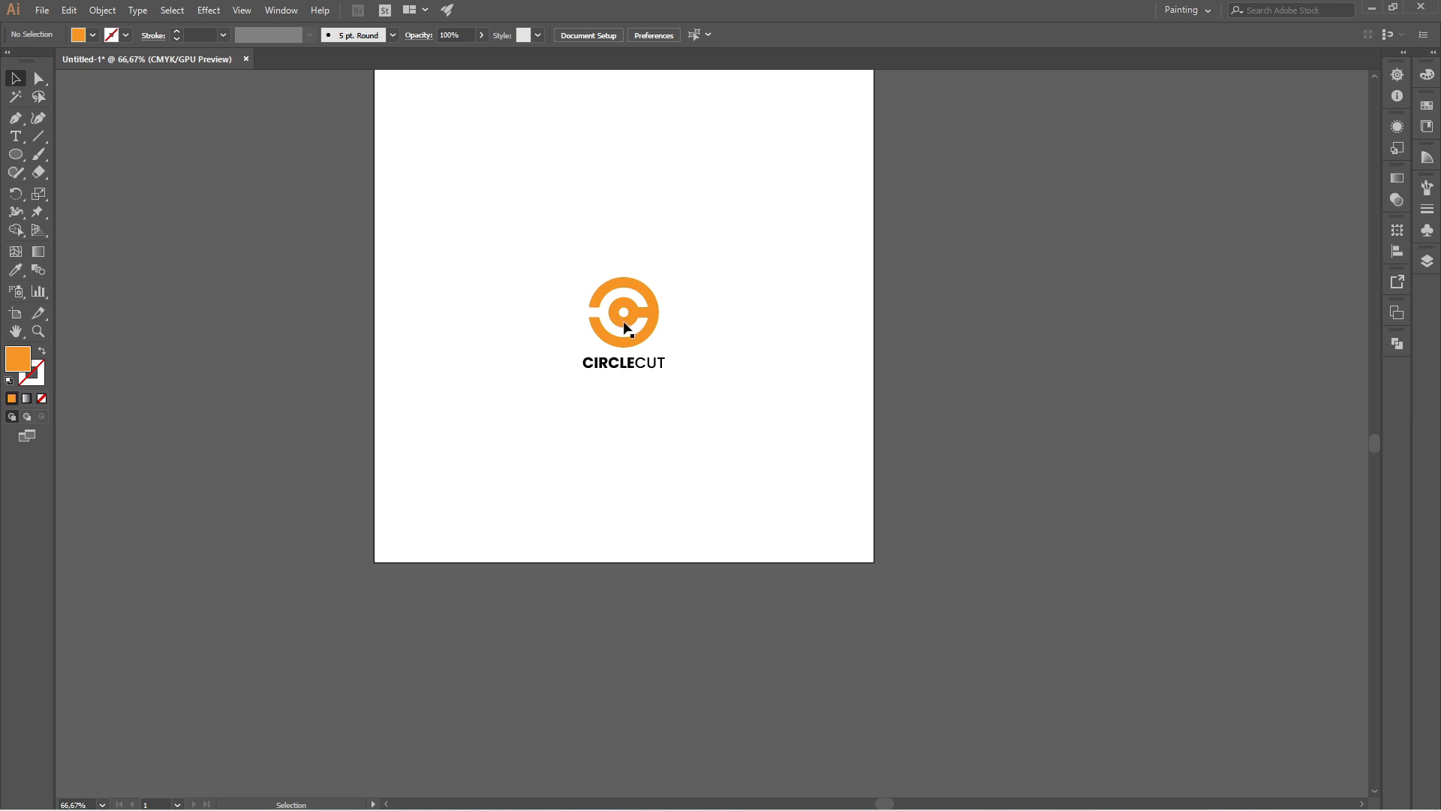
- Group the orange symbol and the CIRCLECUT wordmark into one object
drag(526, 252, 721, 402)
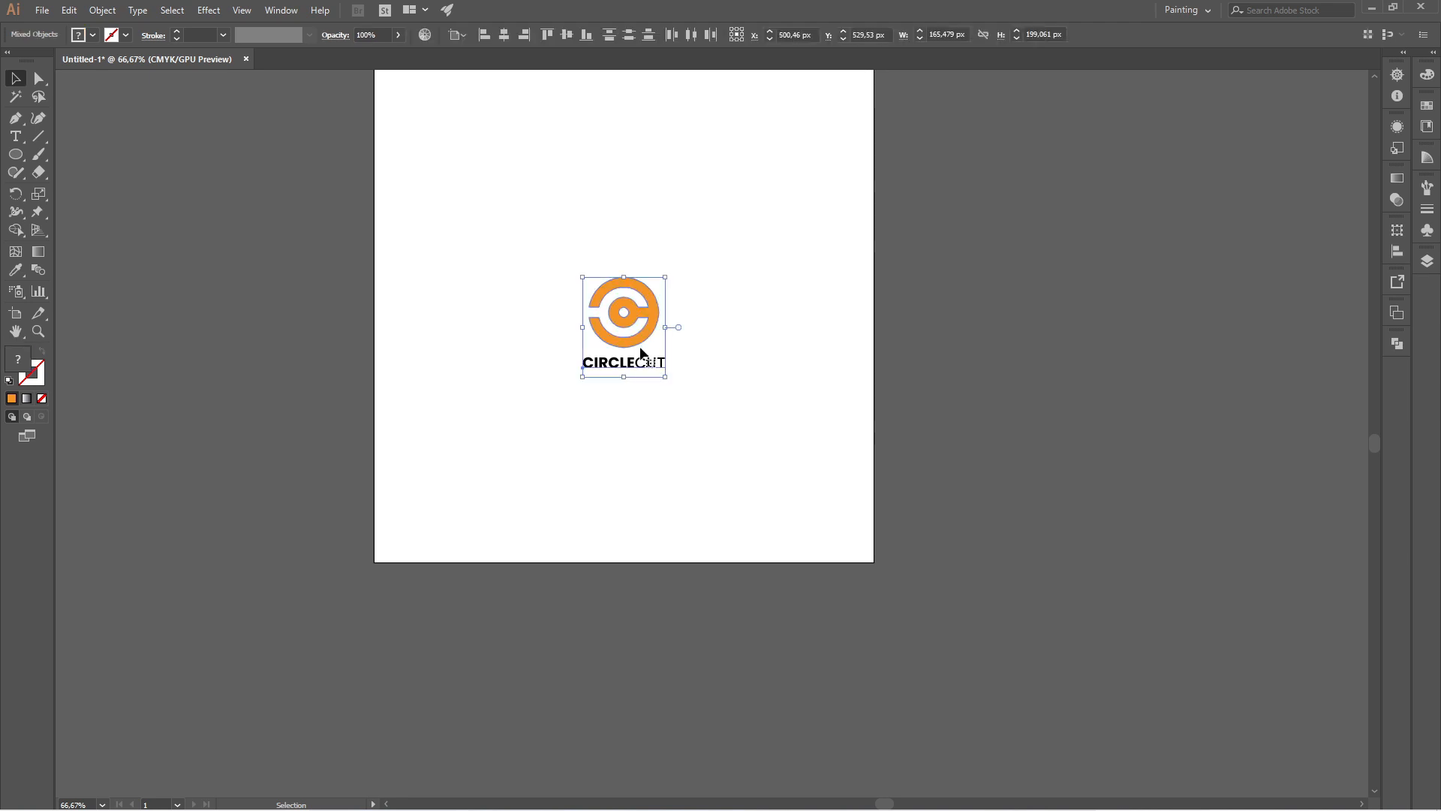
right_click(655, 308)
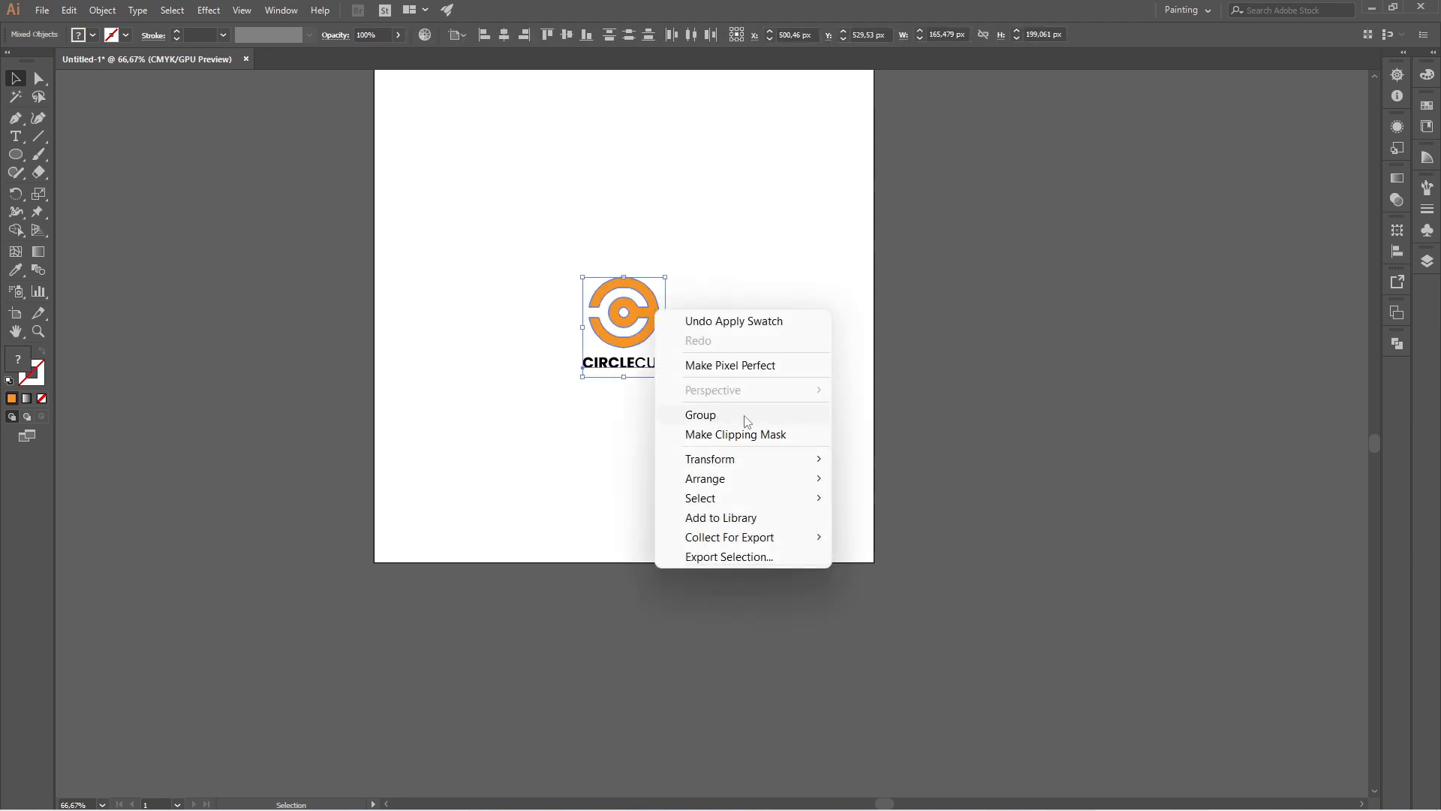
click(700, 415)
click(467, 239)
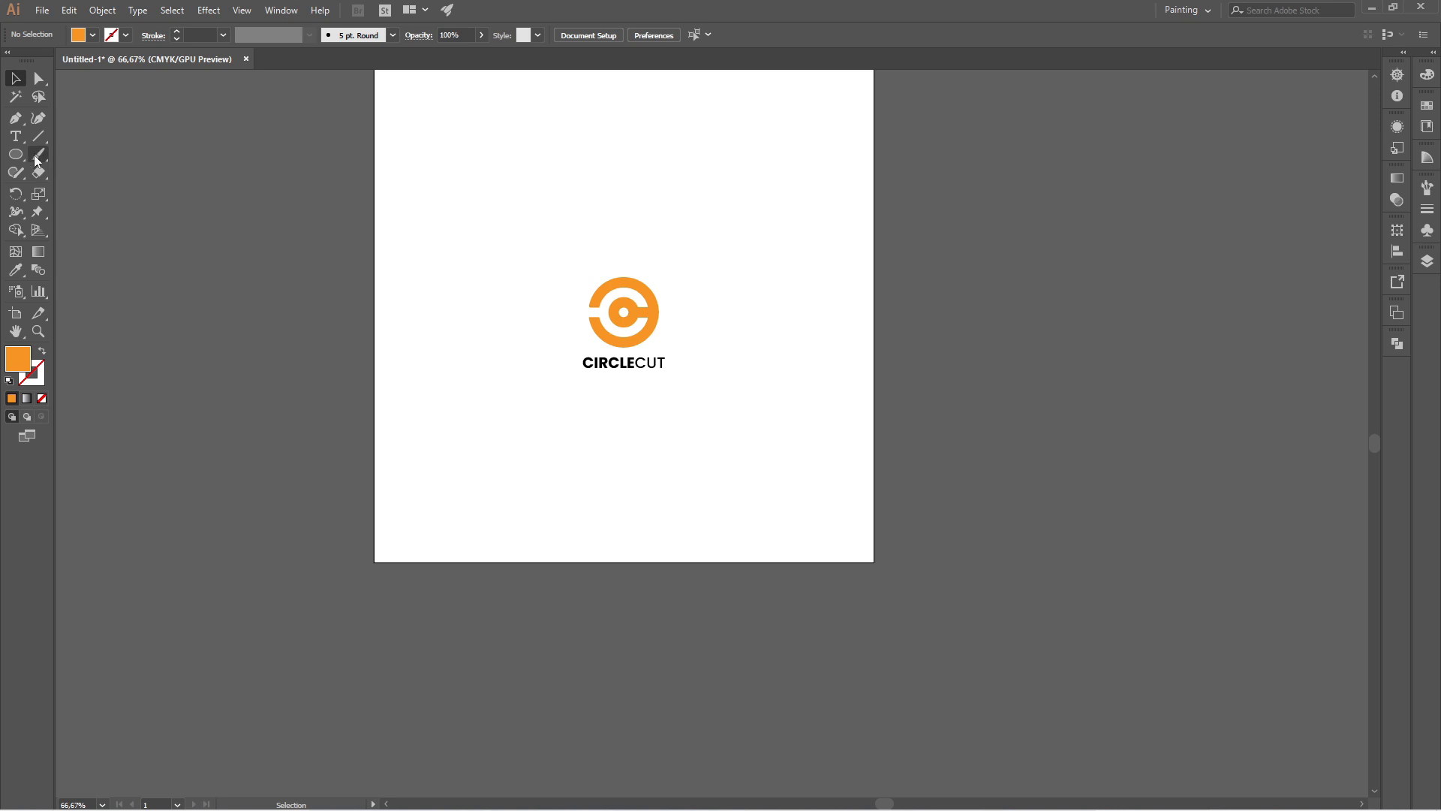
- Draw a square about 211 px wide above the logo with the Rectangle tool
drag(15, 154, 93, 159)
click(93, 155)
drag(572, 132, 680, 221)
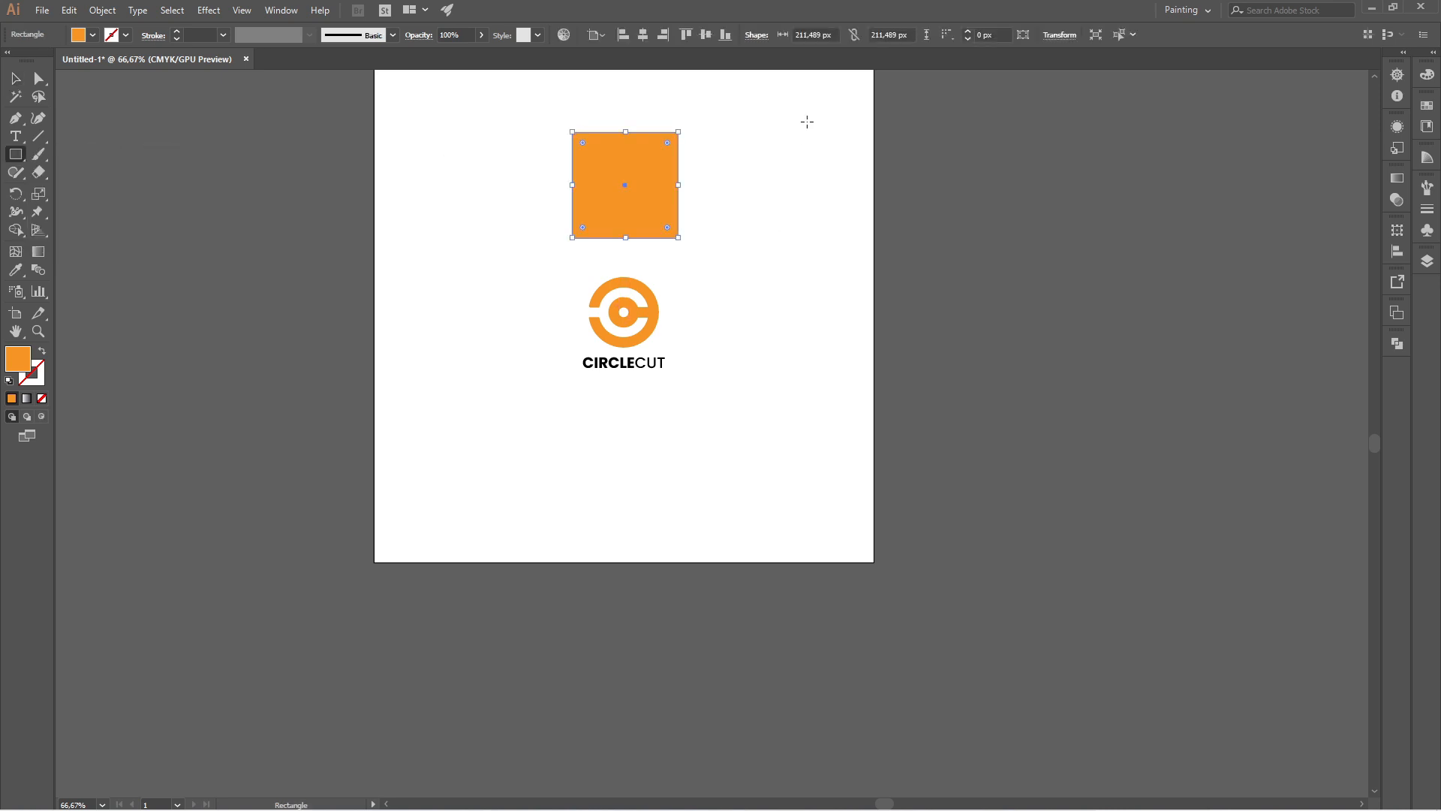
- Set the square's width and height to 334 px each
click(834, 34)
text(334)
click(872, 35)
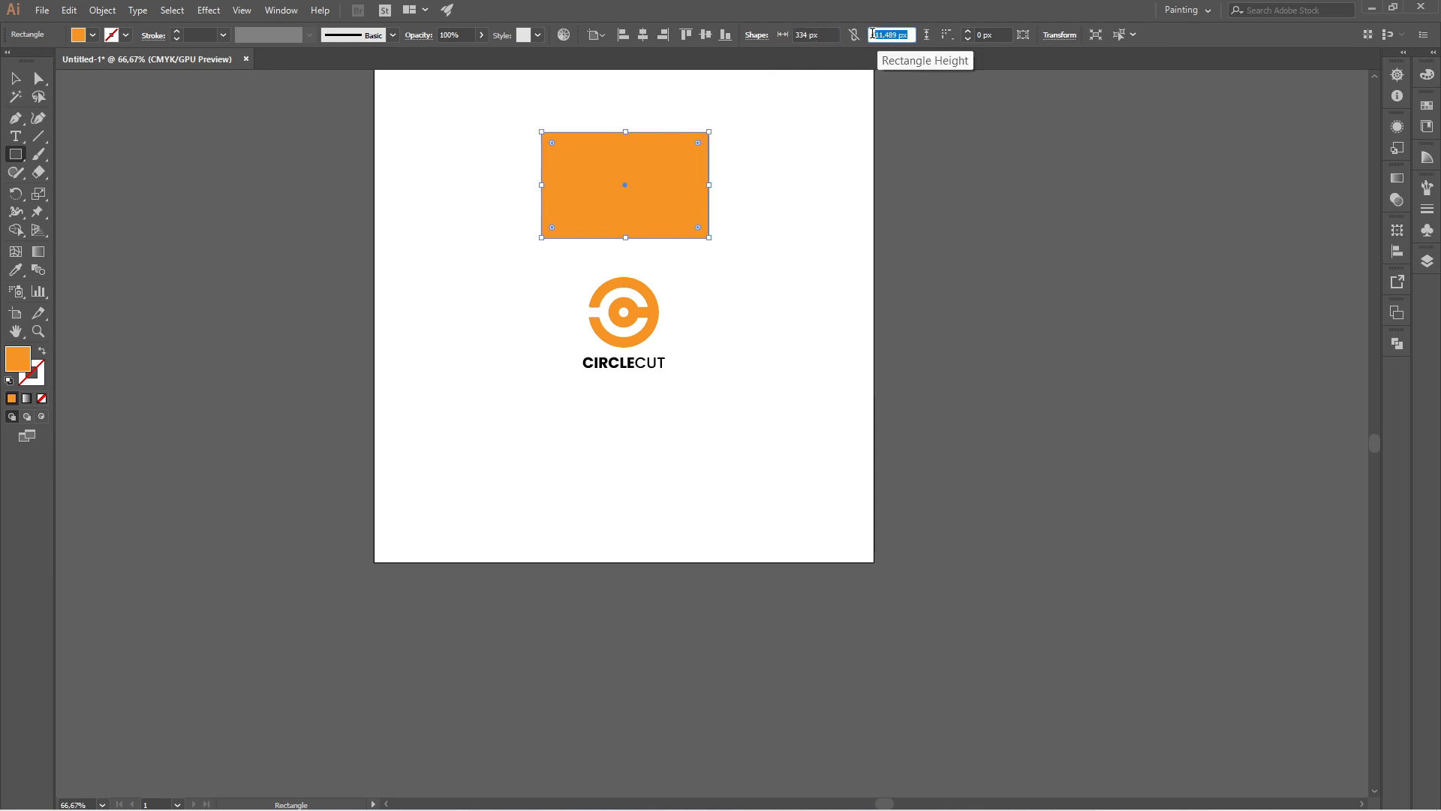
text(233)
text(334)
key(Return)
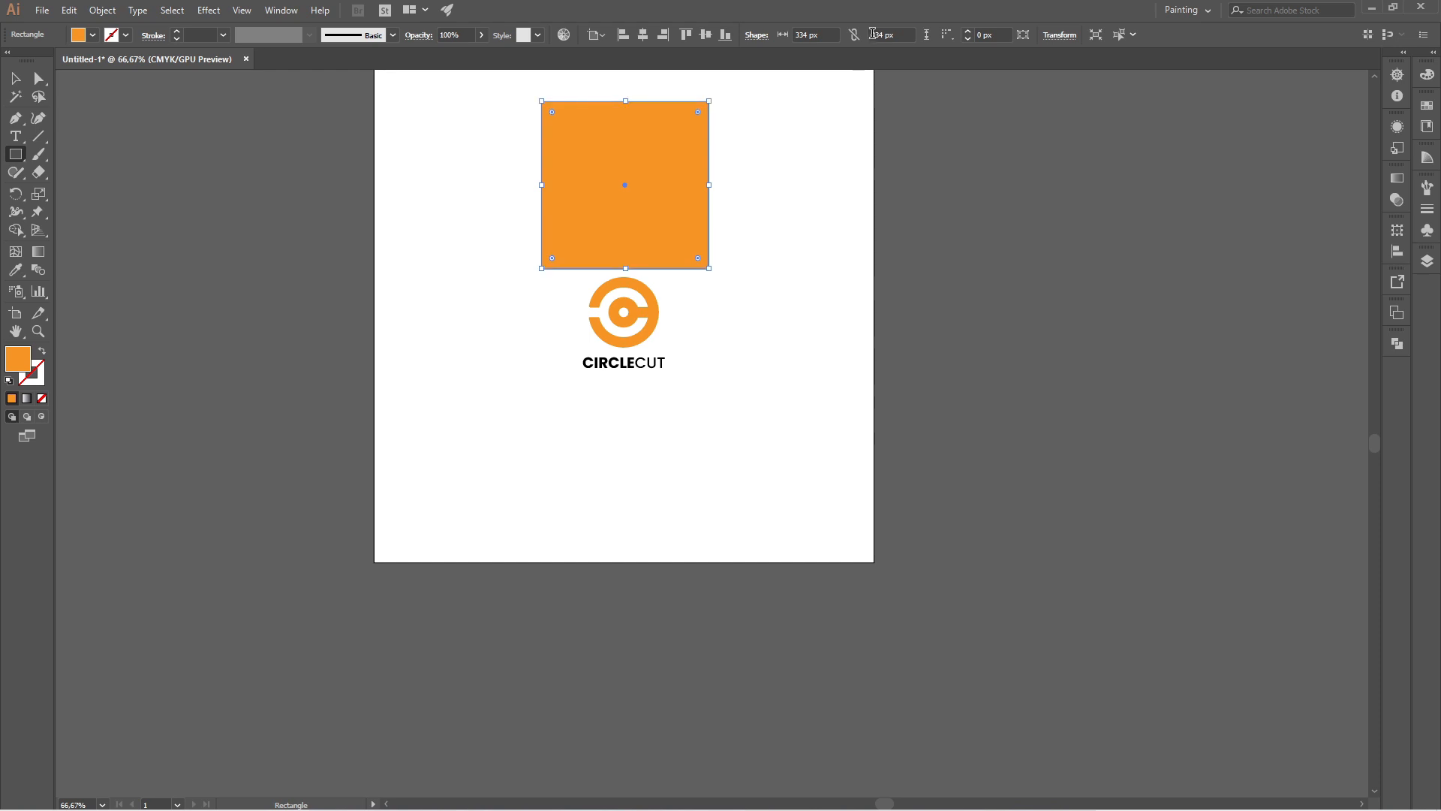
- Round the square's corners to a radius of about 22 px and fill it with dark grey
drag(551, 111, 556, 110)
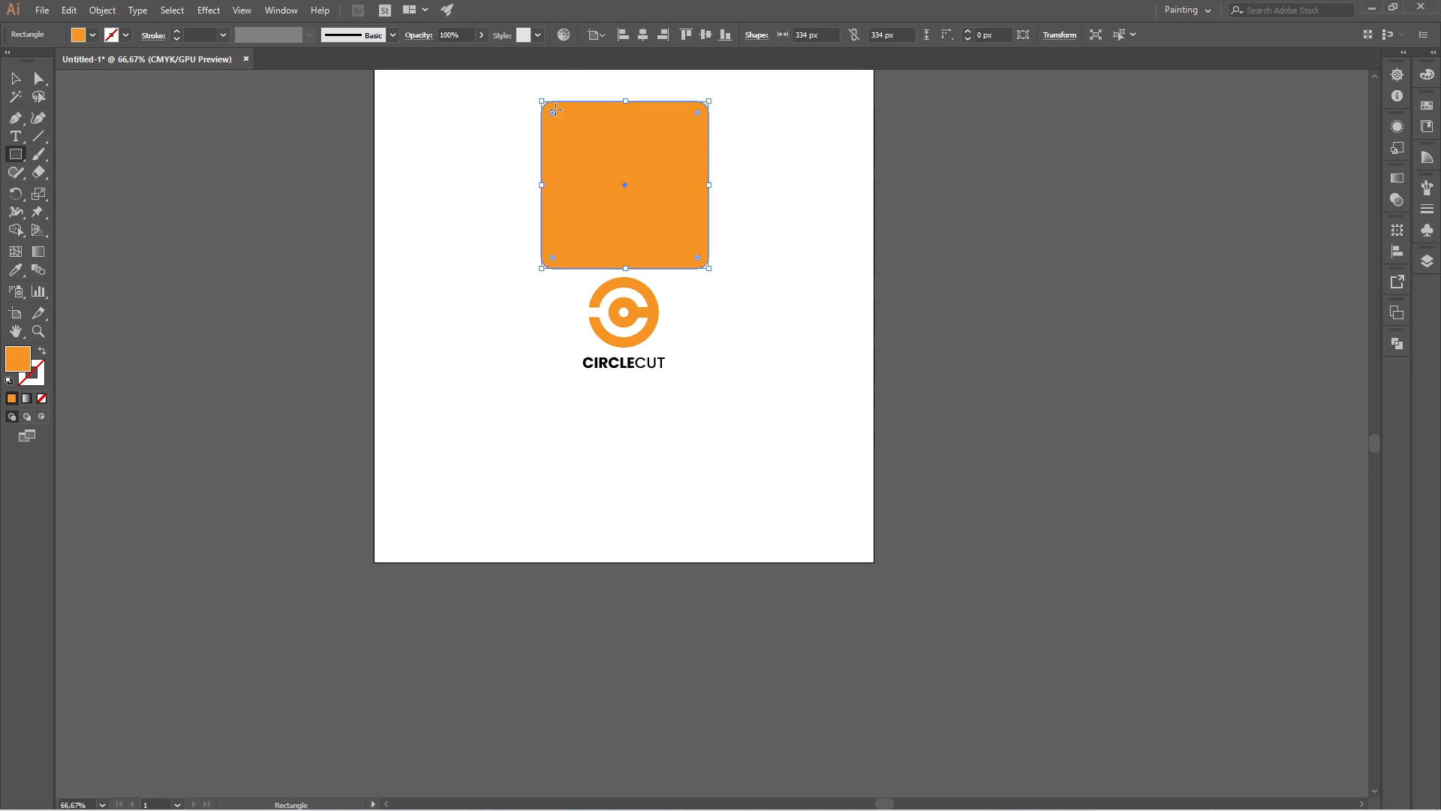
click(94, 36)
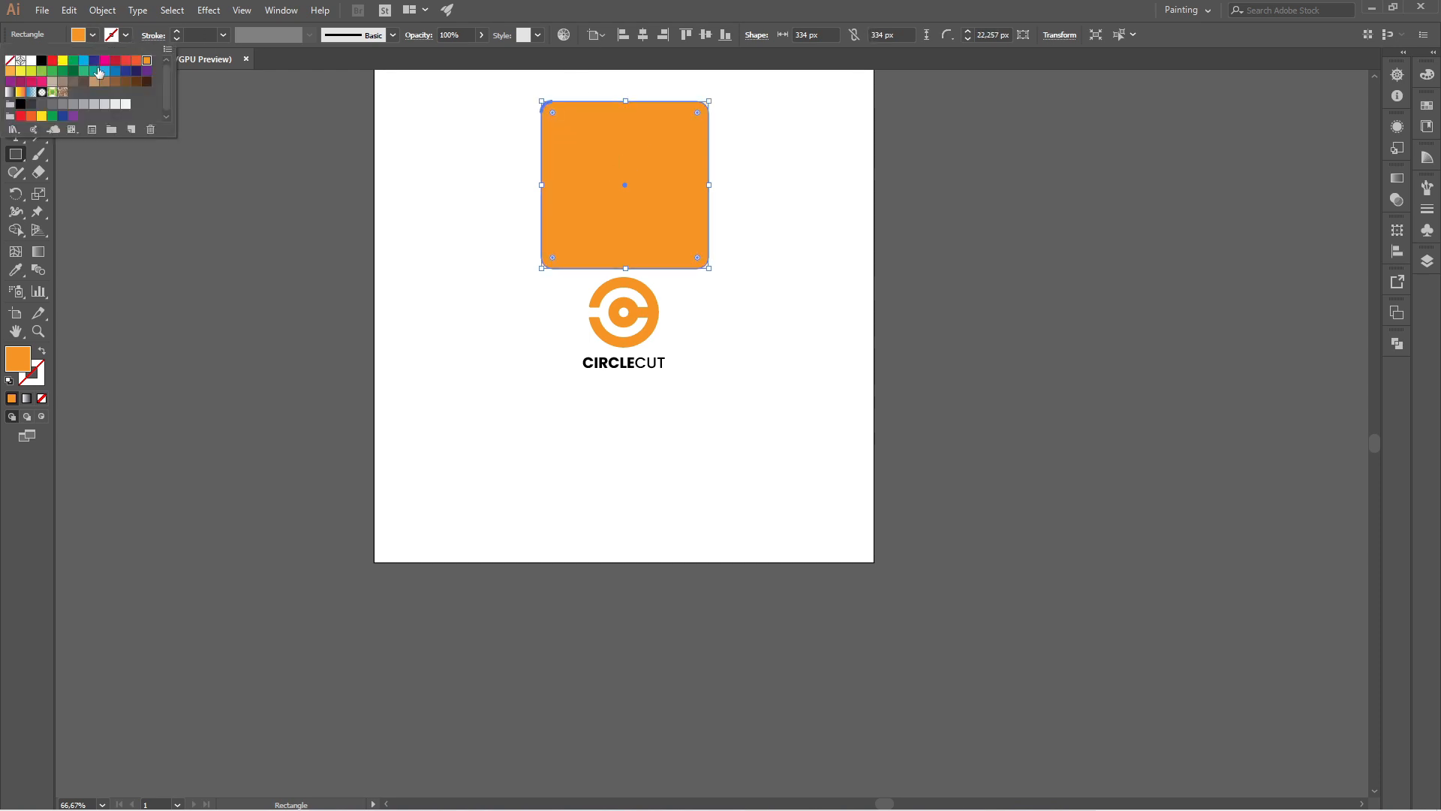
click(31, 103)
click(508, 214)
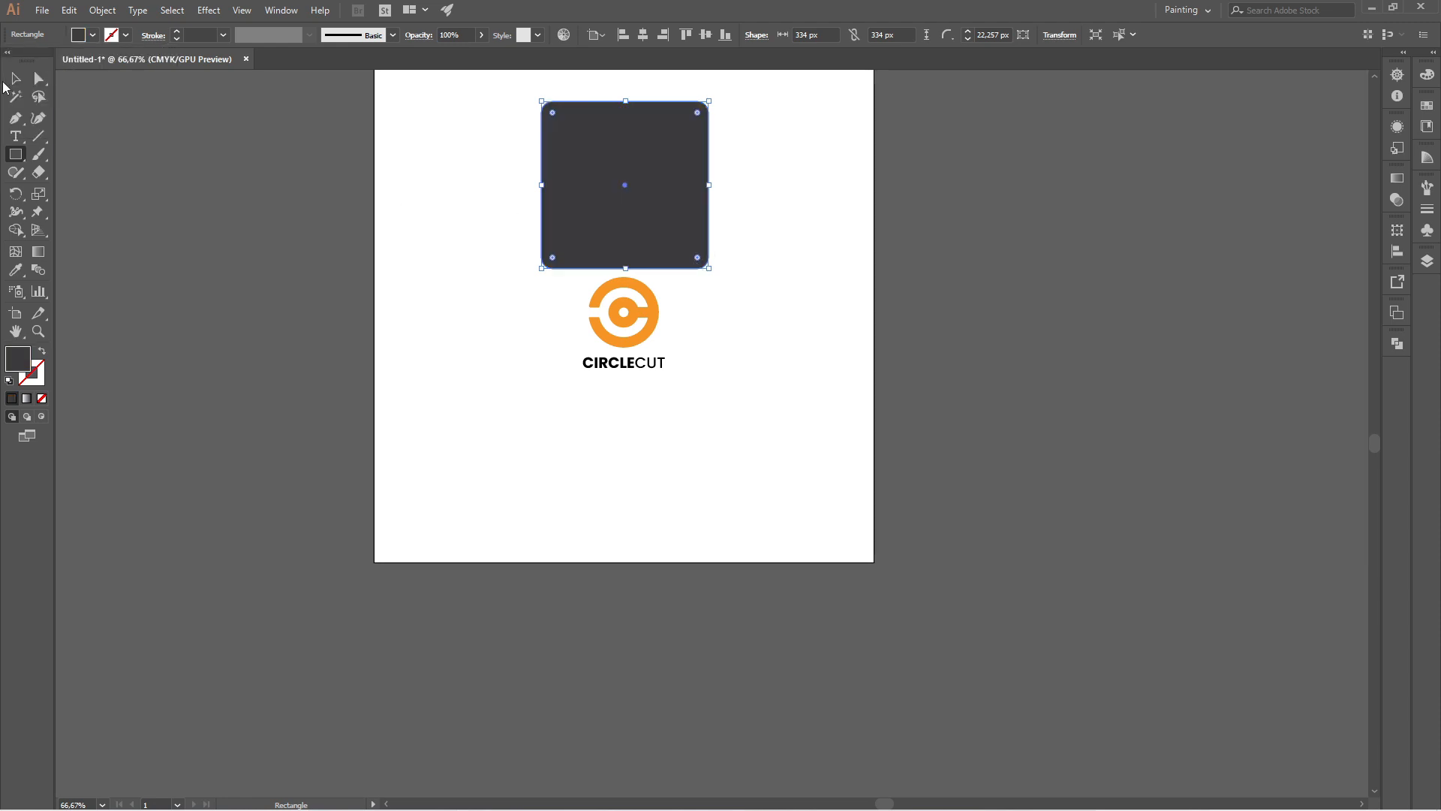
- Send the dark grey rounded square to the back of the stacking order
click(15, 78)
click(510, 225)
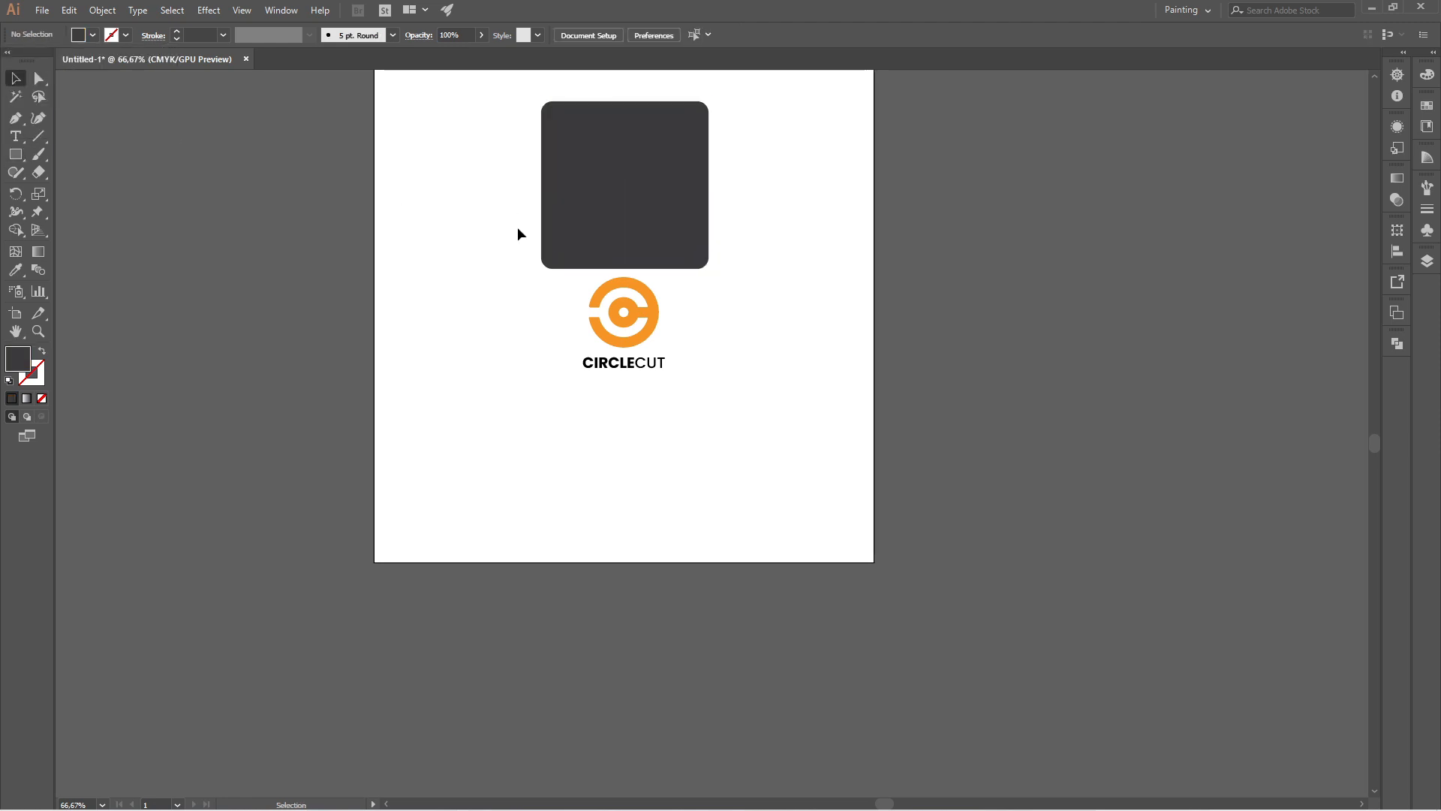
click(672, 234)
right_click(686, 212)
mouse_move(762, 482)
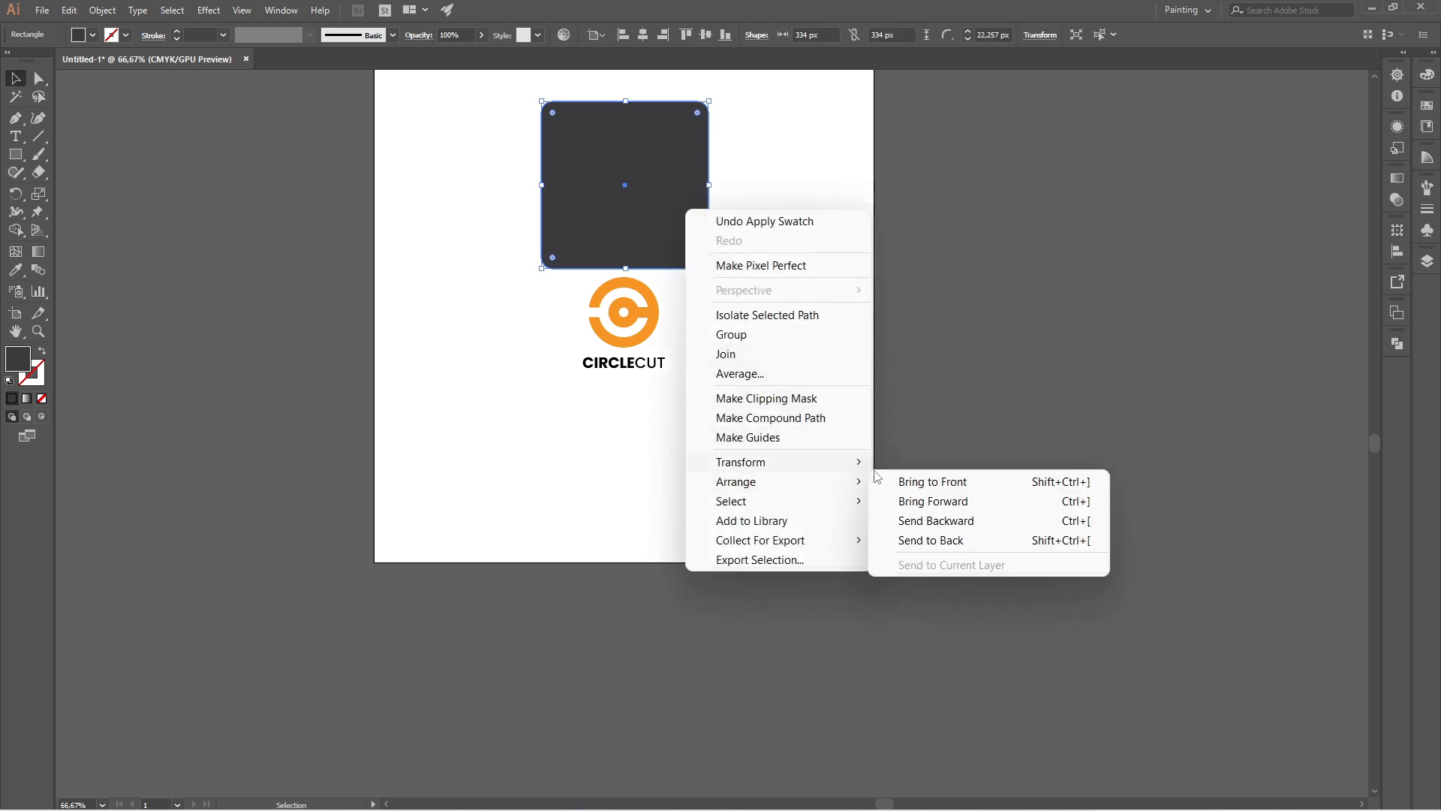
click(916, 540)
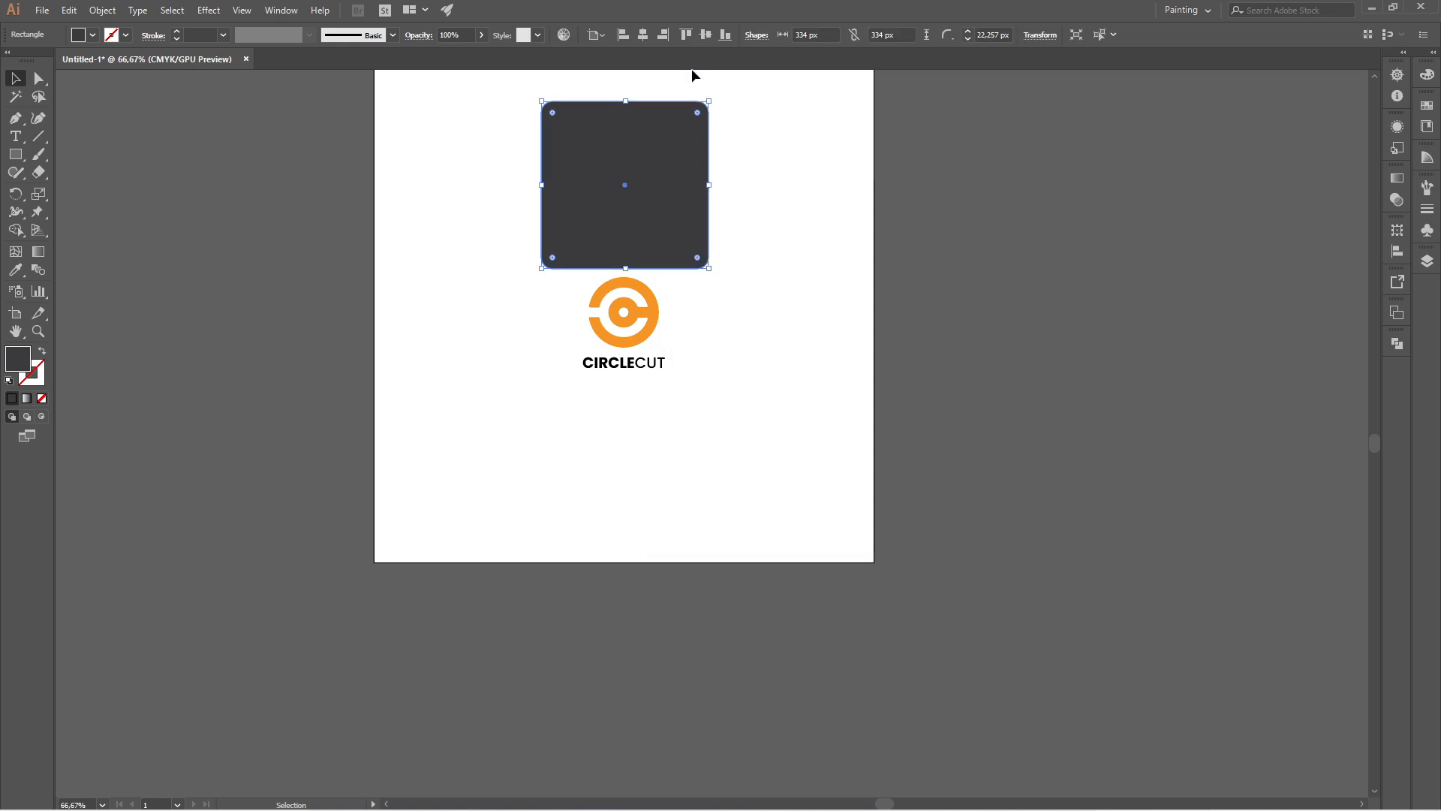
- Centre the dark grey square vertically and horizontally on the artboard, behind the logo
click(705, 35)
click(644, 37)
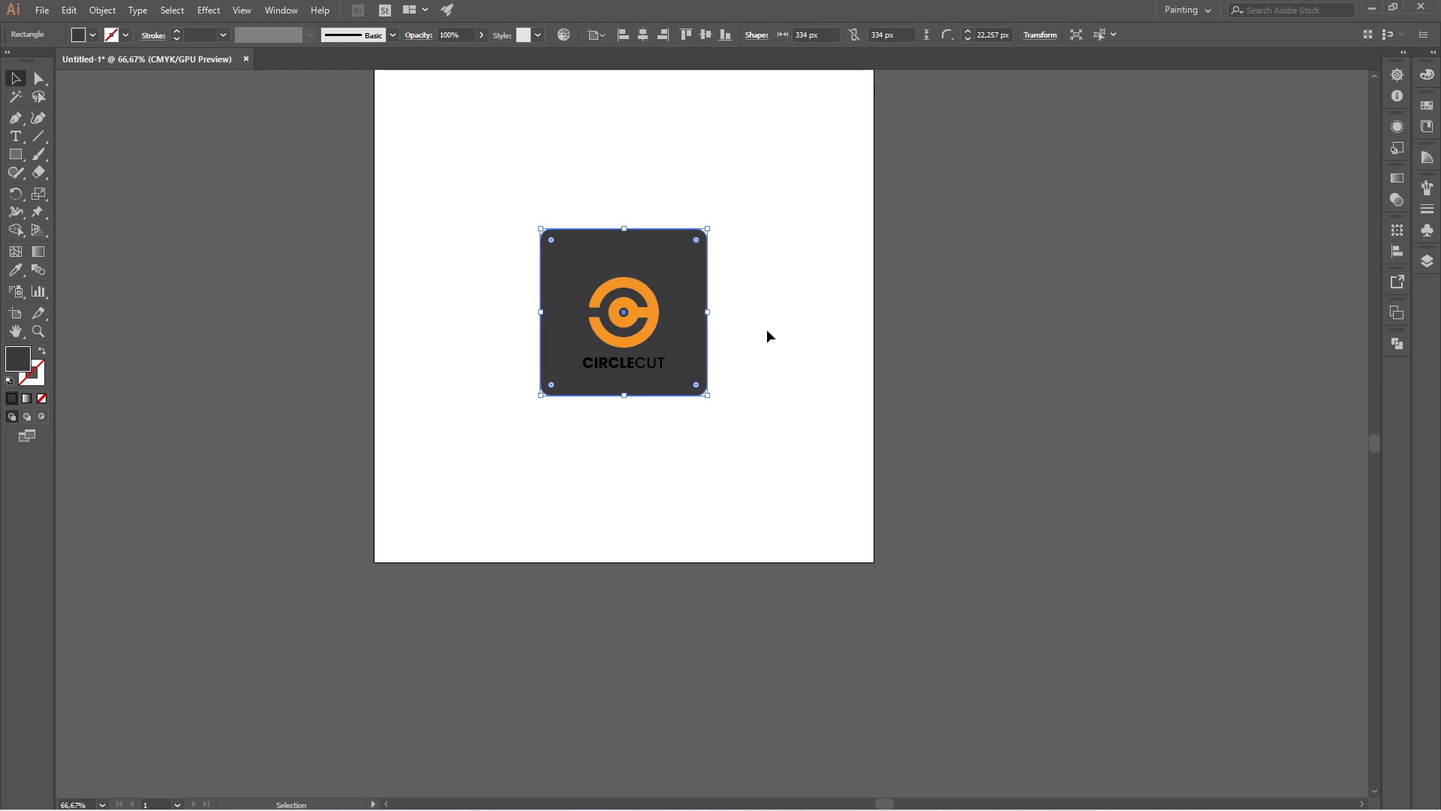
click(781, 338)
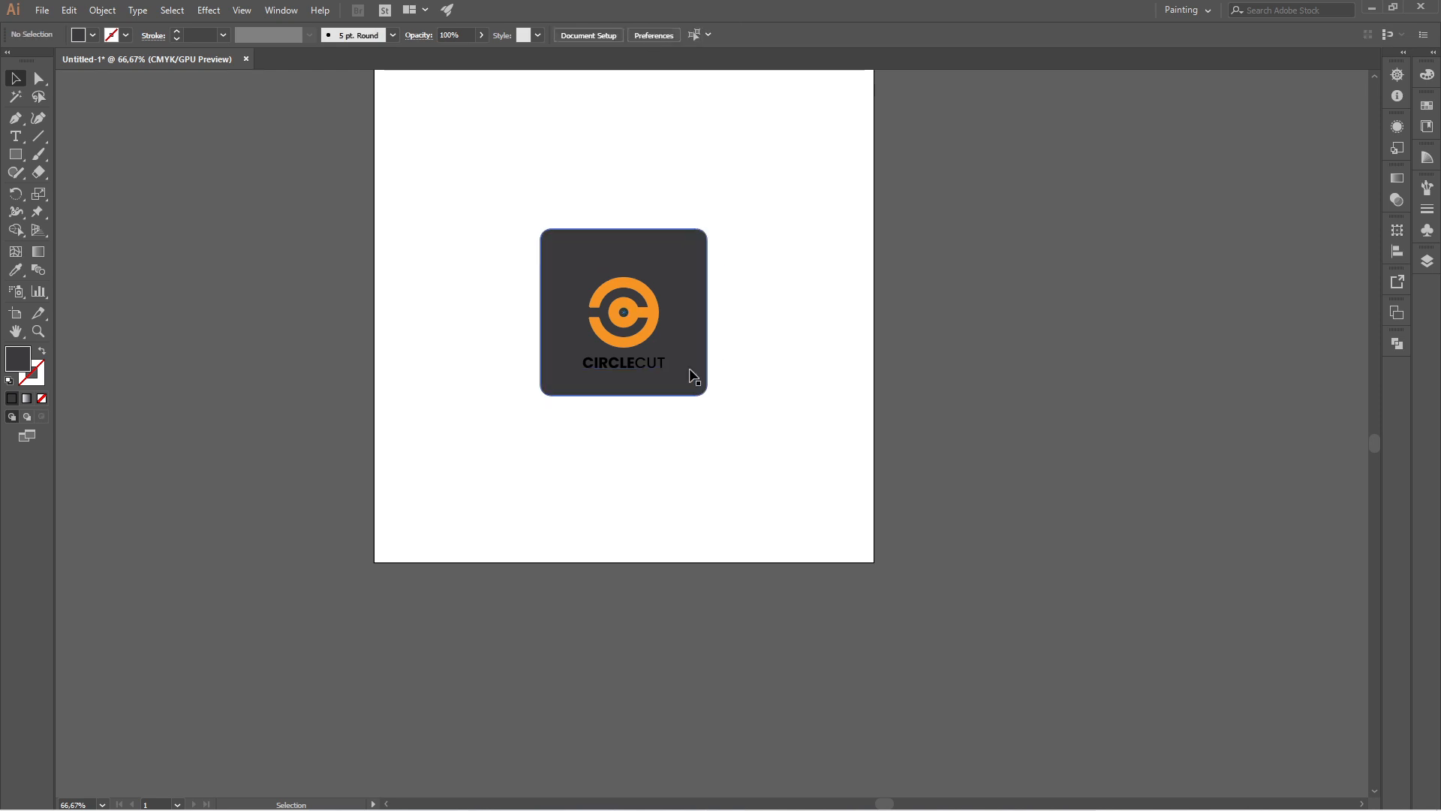
- Enlarge the logo group from its centre to about 229 × 275 px and nudge it up about 13 px inside the square
click(655, 328)
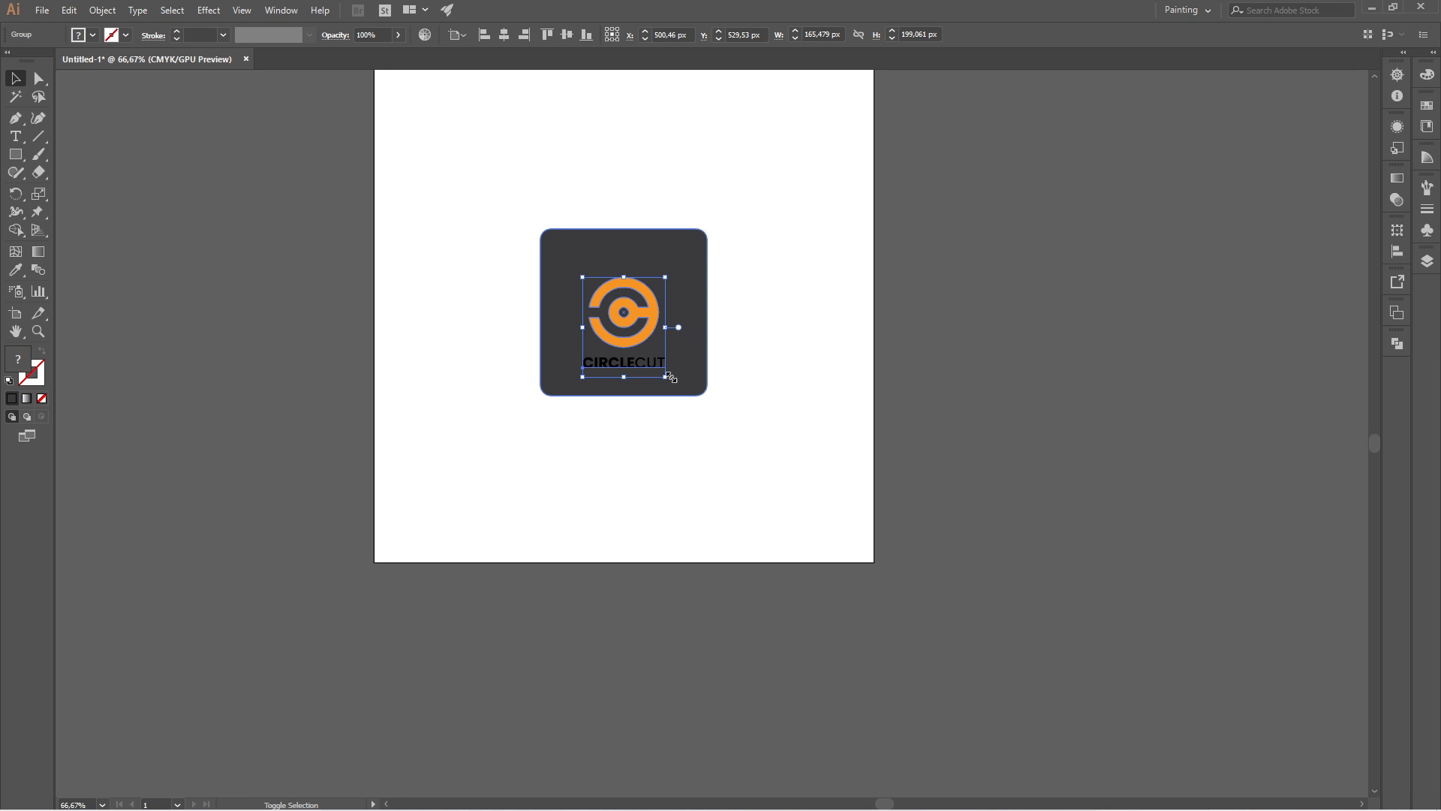
drag(666, 377, 691, 397)
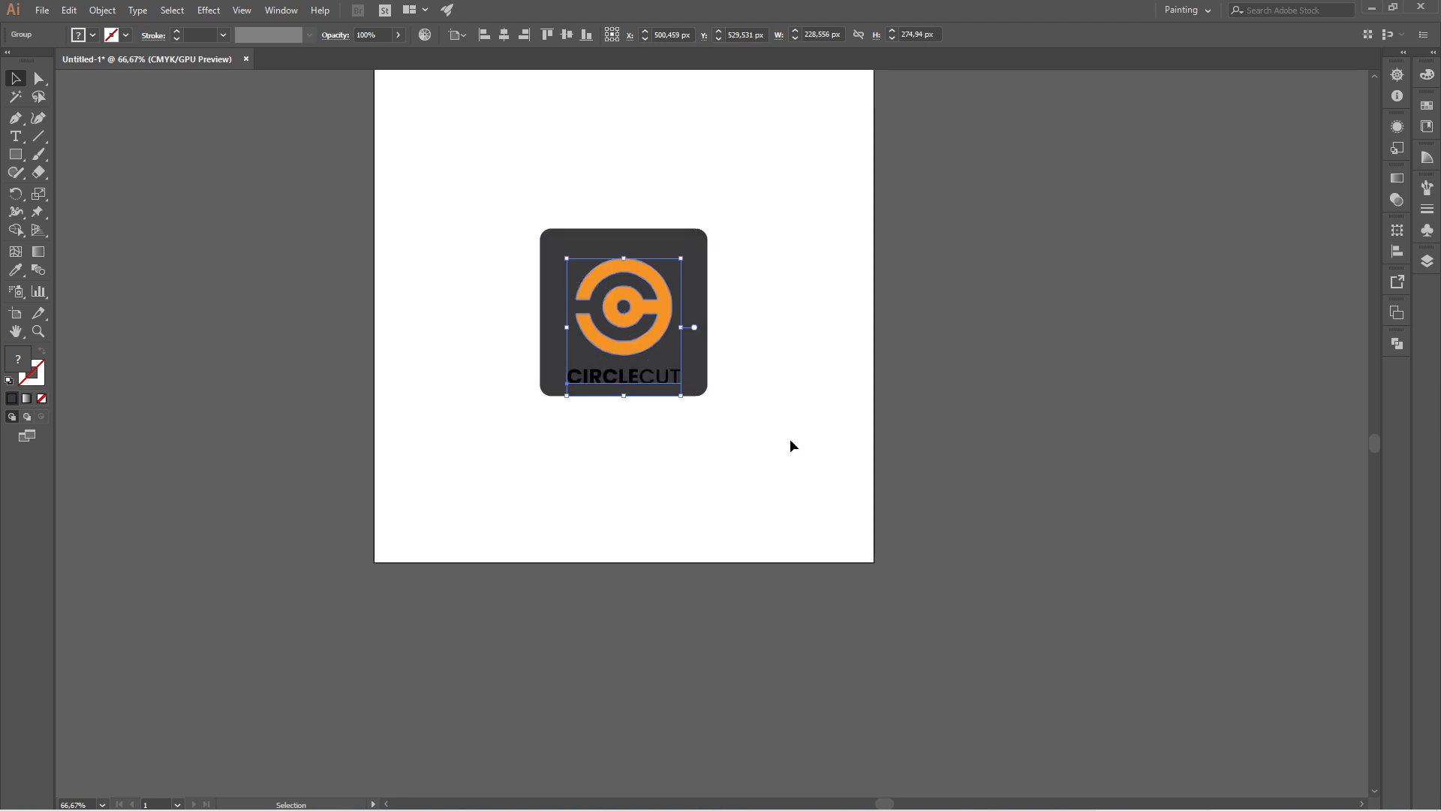
key(Up)
key(Up)
key(Up)
key(Up)
key(Up)
key(Up)
key(Up)
key(Up)
key(Up)
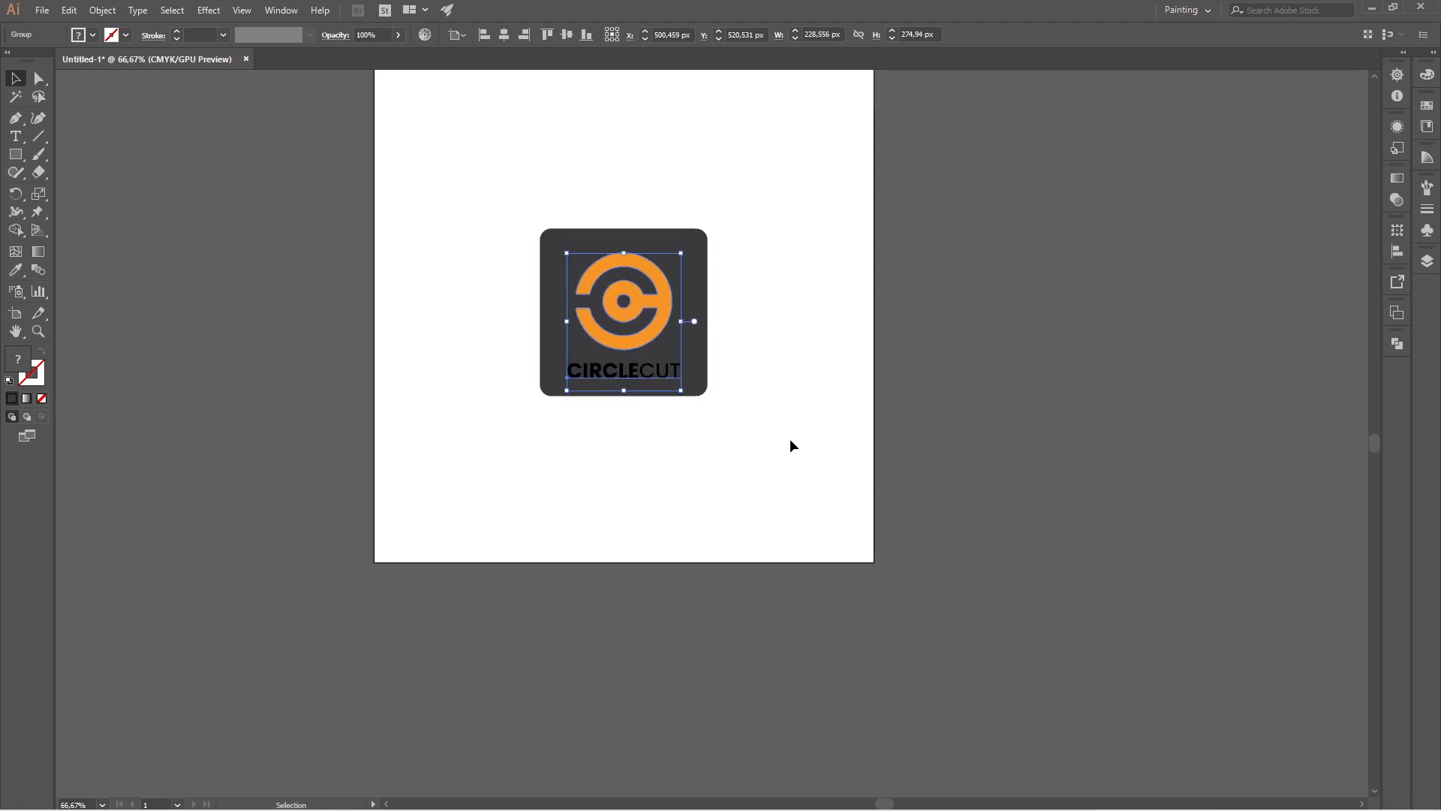
key(Up)
key(Up)
key(Up)
key(Up)
key(Up)
key(Up)
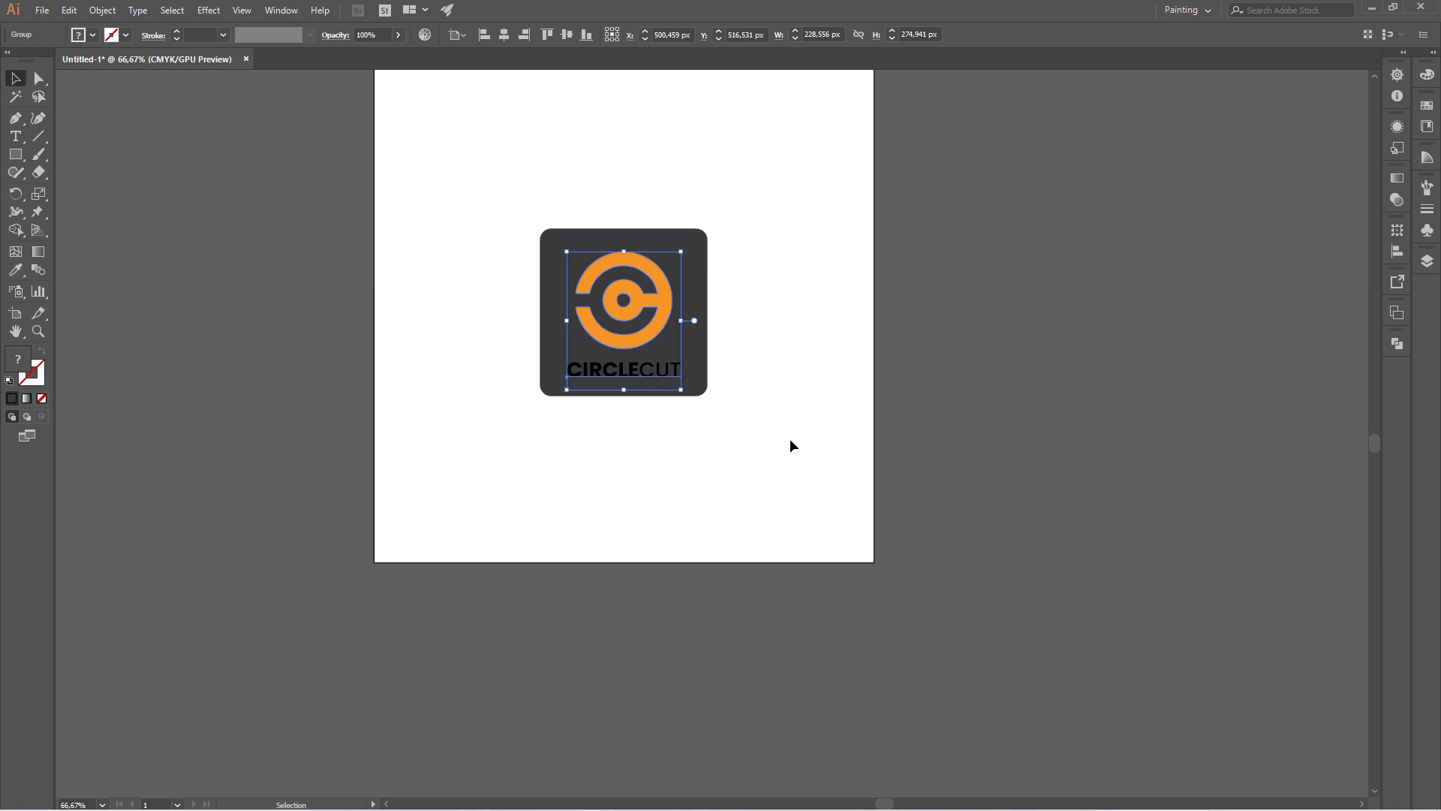
- Ungroup the enlarged logo into separate symbol and wordmark objects
right_click(673, 314)
click(708, 455)
click(741, 466)
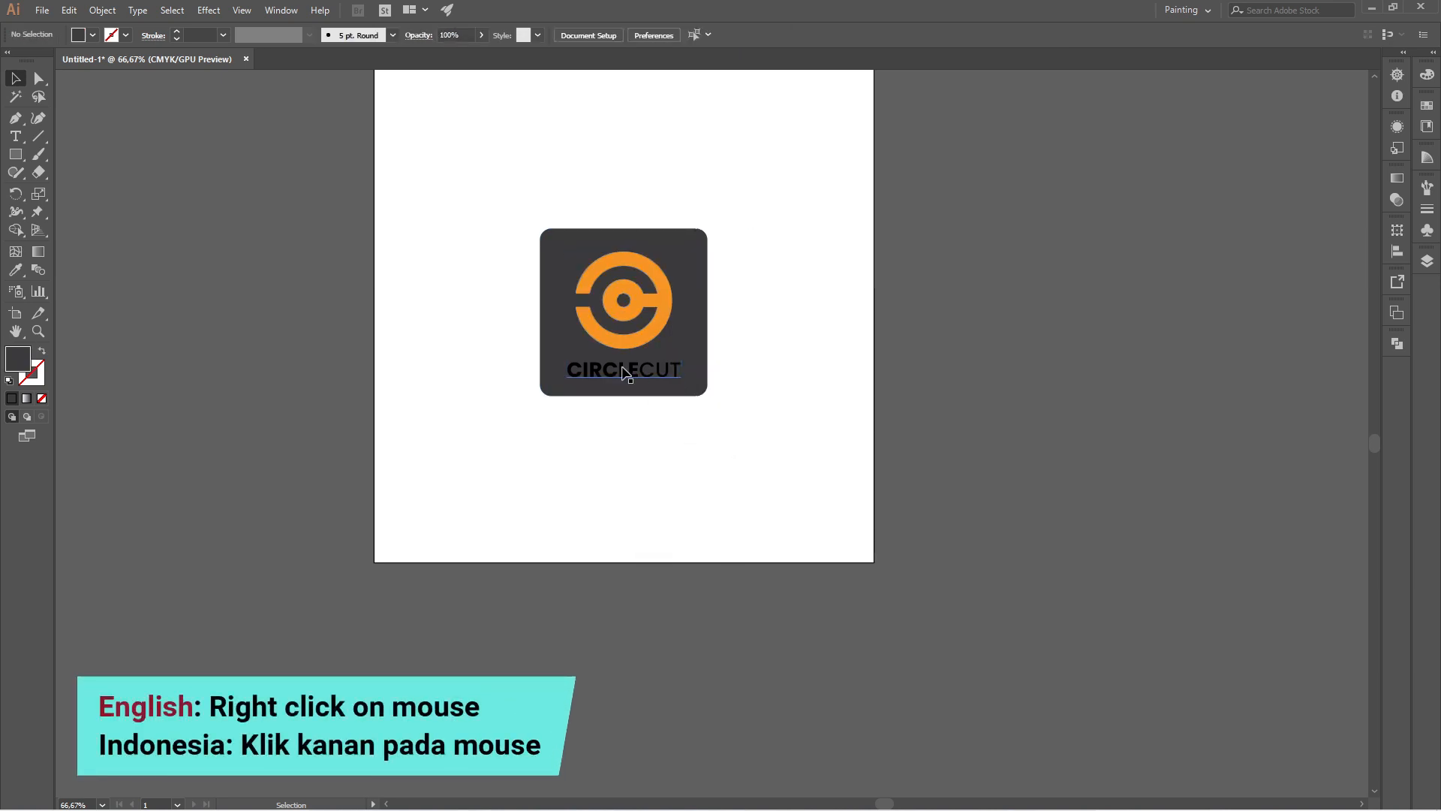
- Fill the CIRCLECUT wordmark with white
click(627, 373)
click(93, 35)
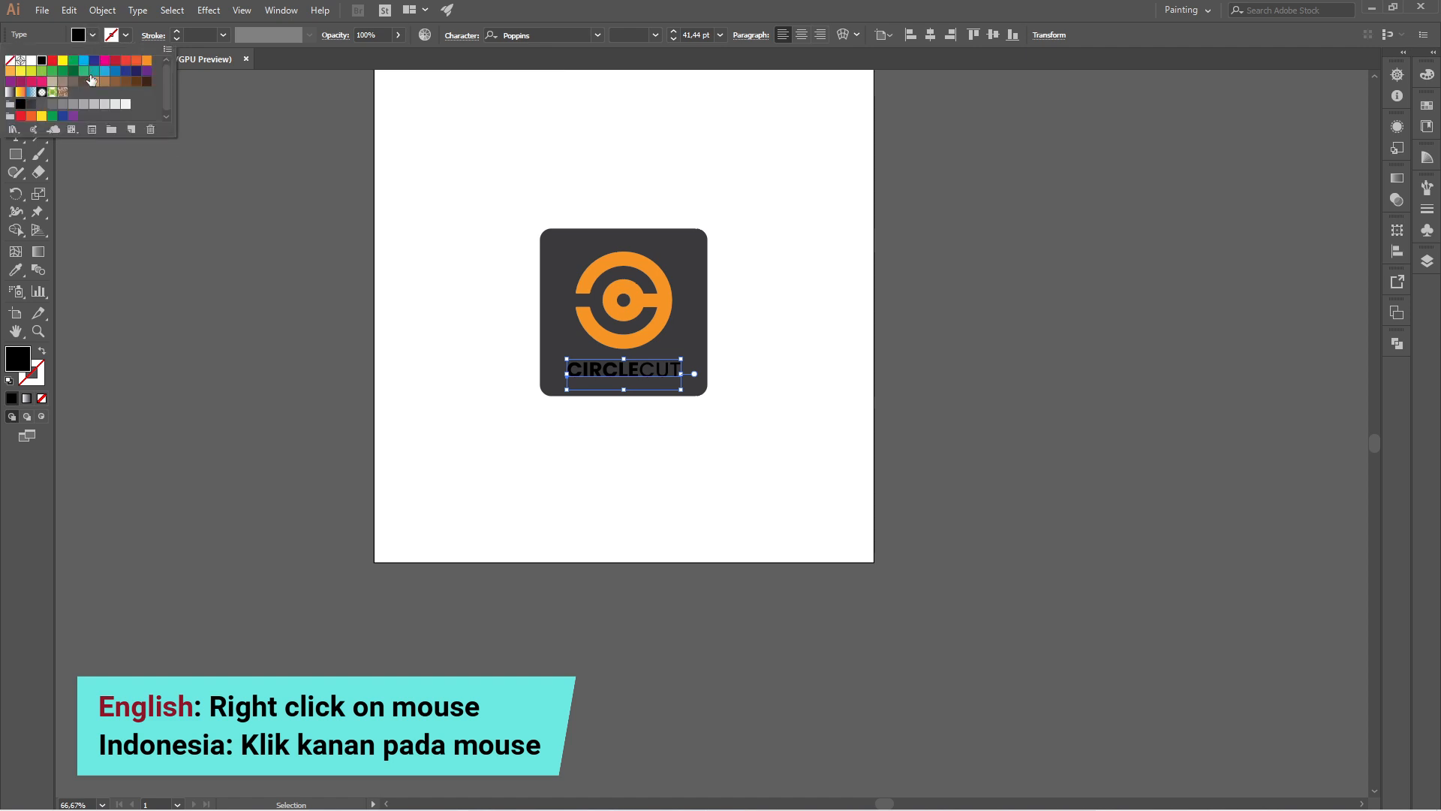
click(31, 61)
click(431, 255)
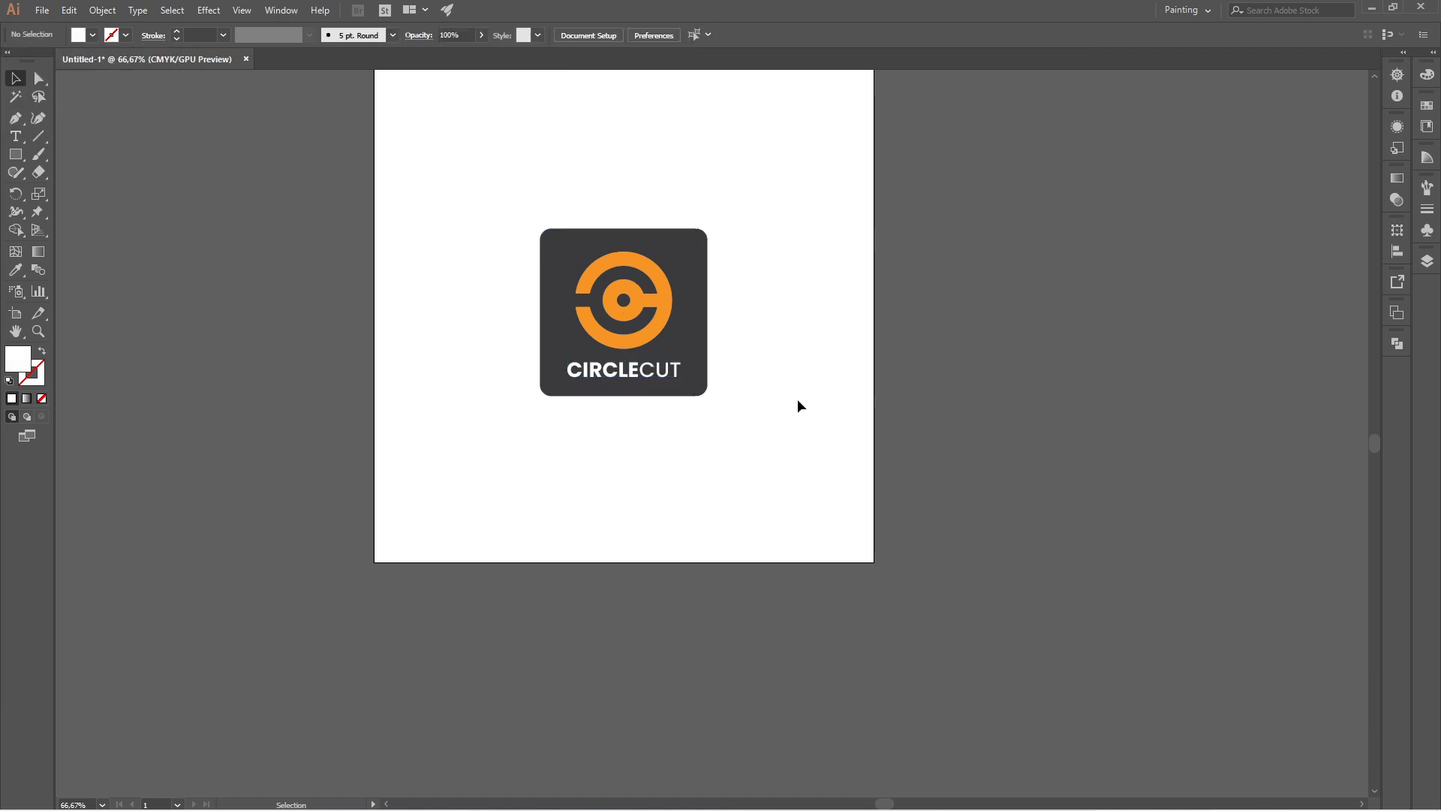
- Copy the dark grey rounded square and paste the duplicate in front of it at the same position
scroll(811, 345, up, 1)
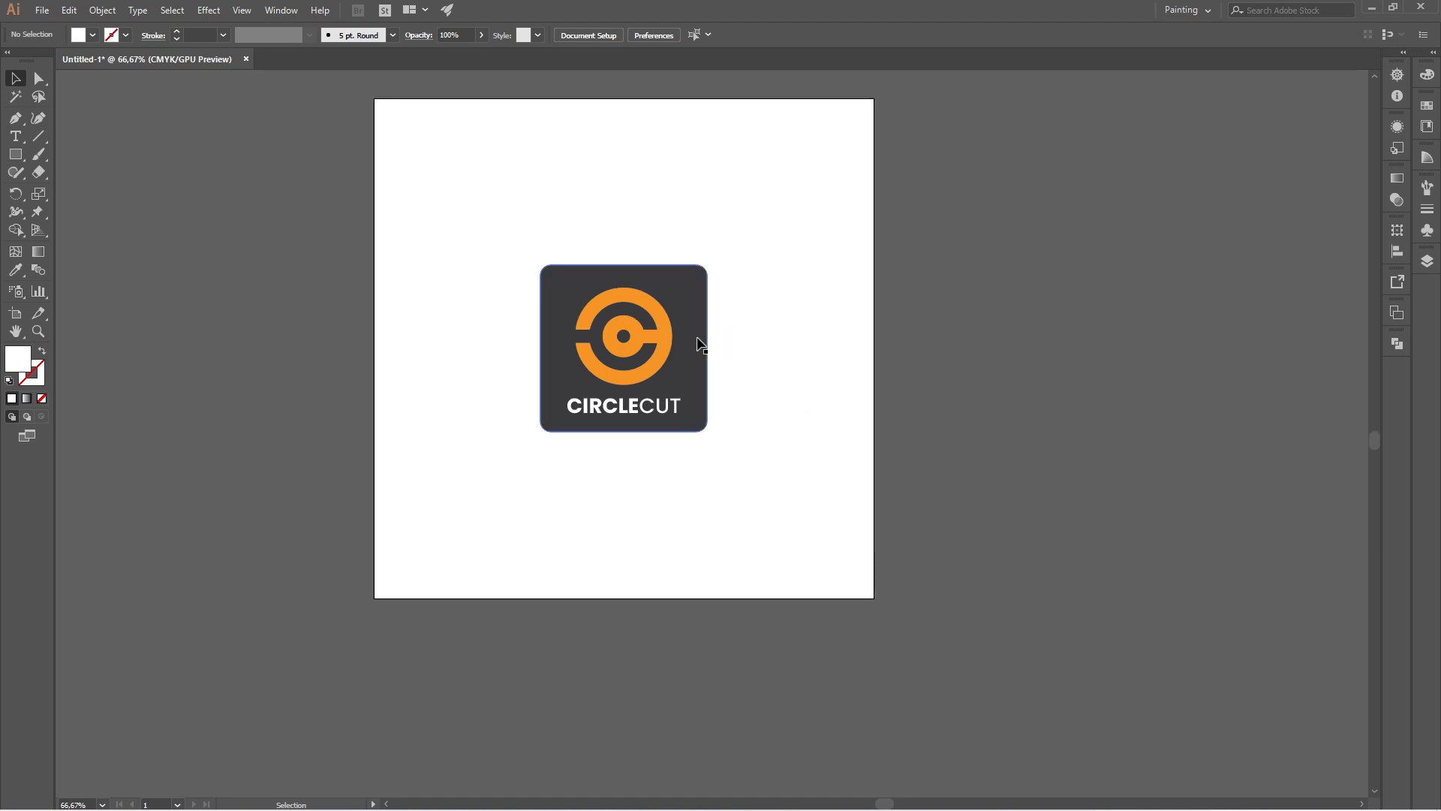
click(687, 284)
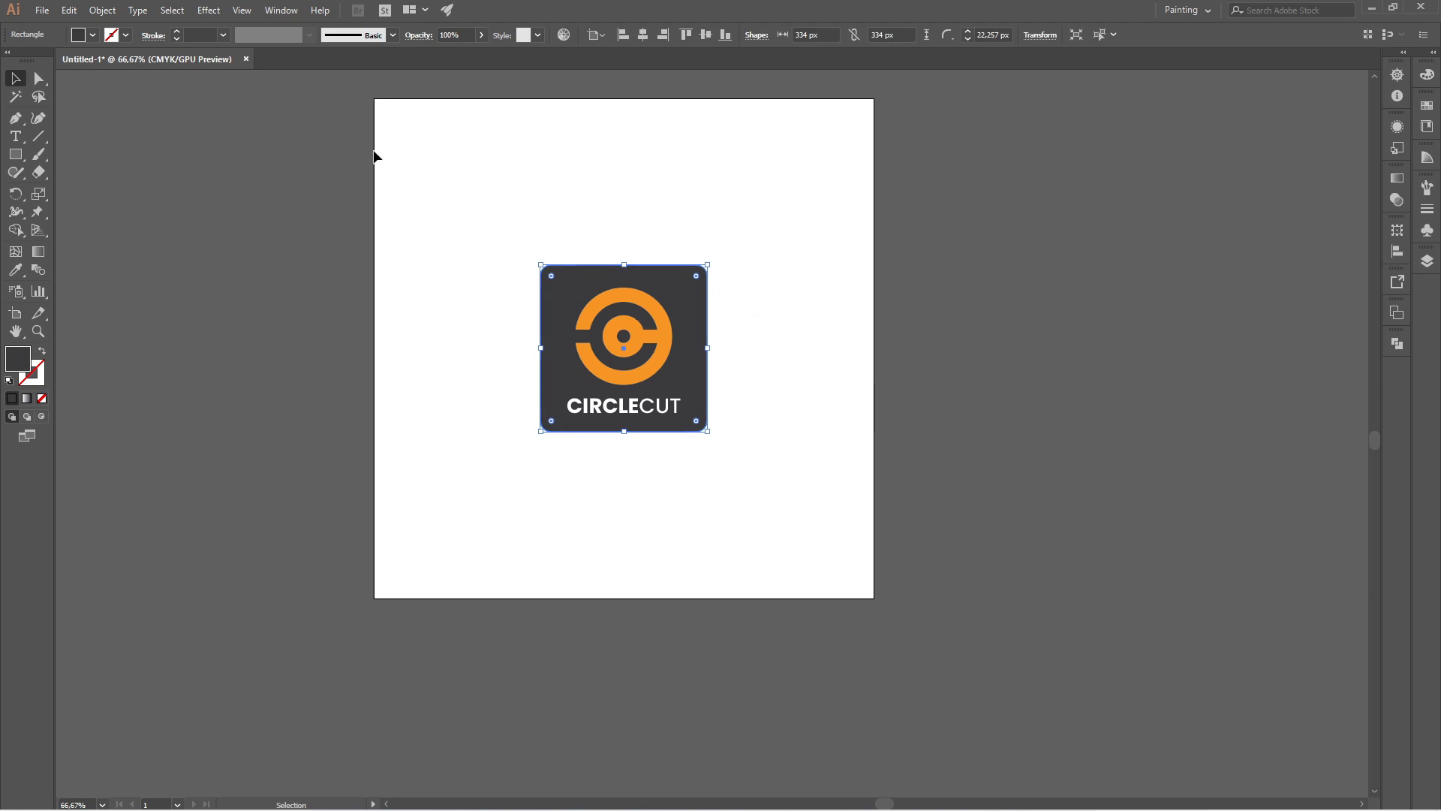
click(69, 10)
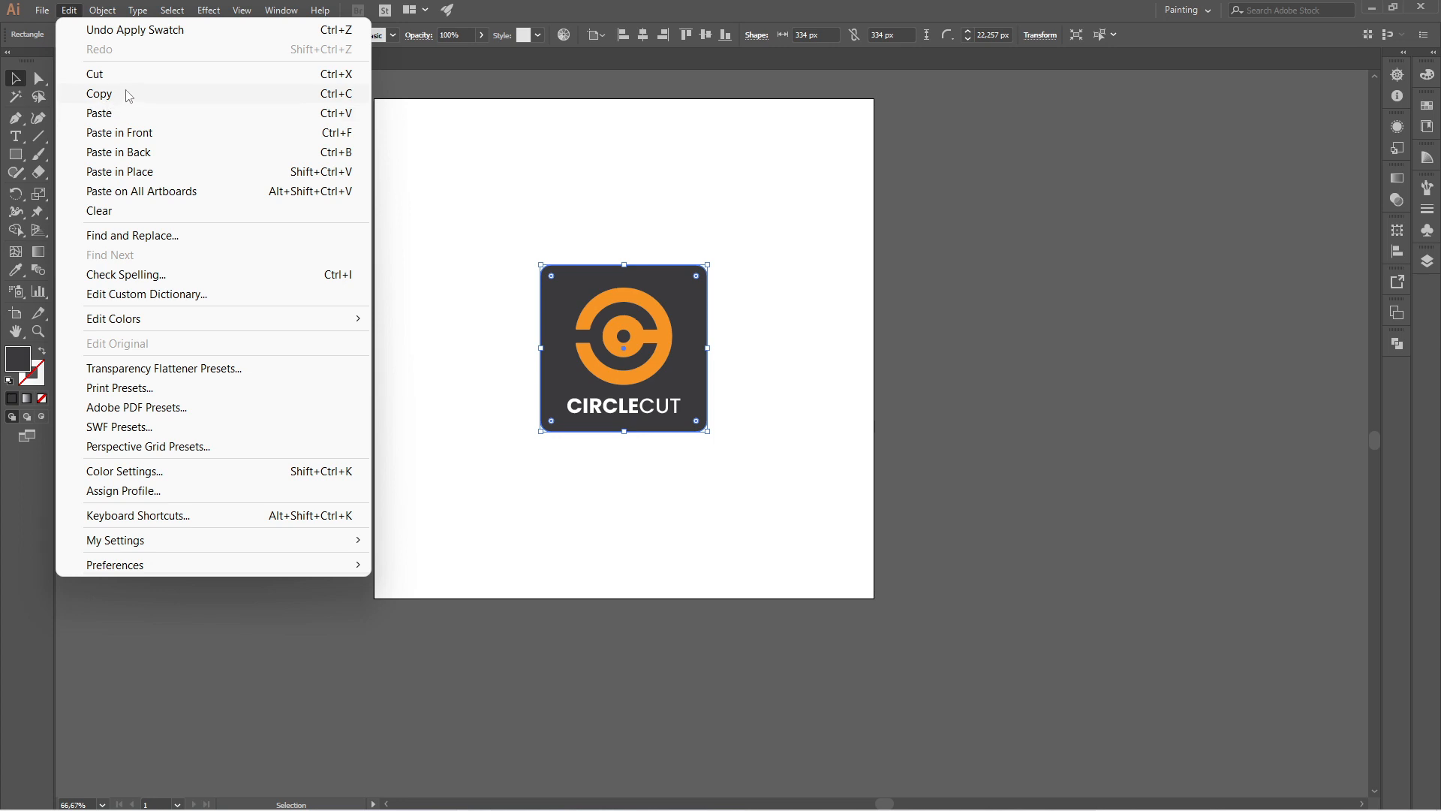
click(126, 94)
click(69, 11)
click(144, 135)
- Fill the duplicate square with black and reduce its corner radius to 0 px
click(91, 34)
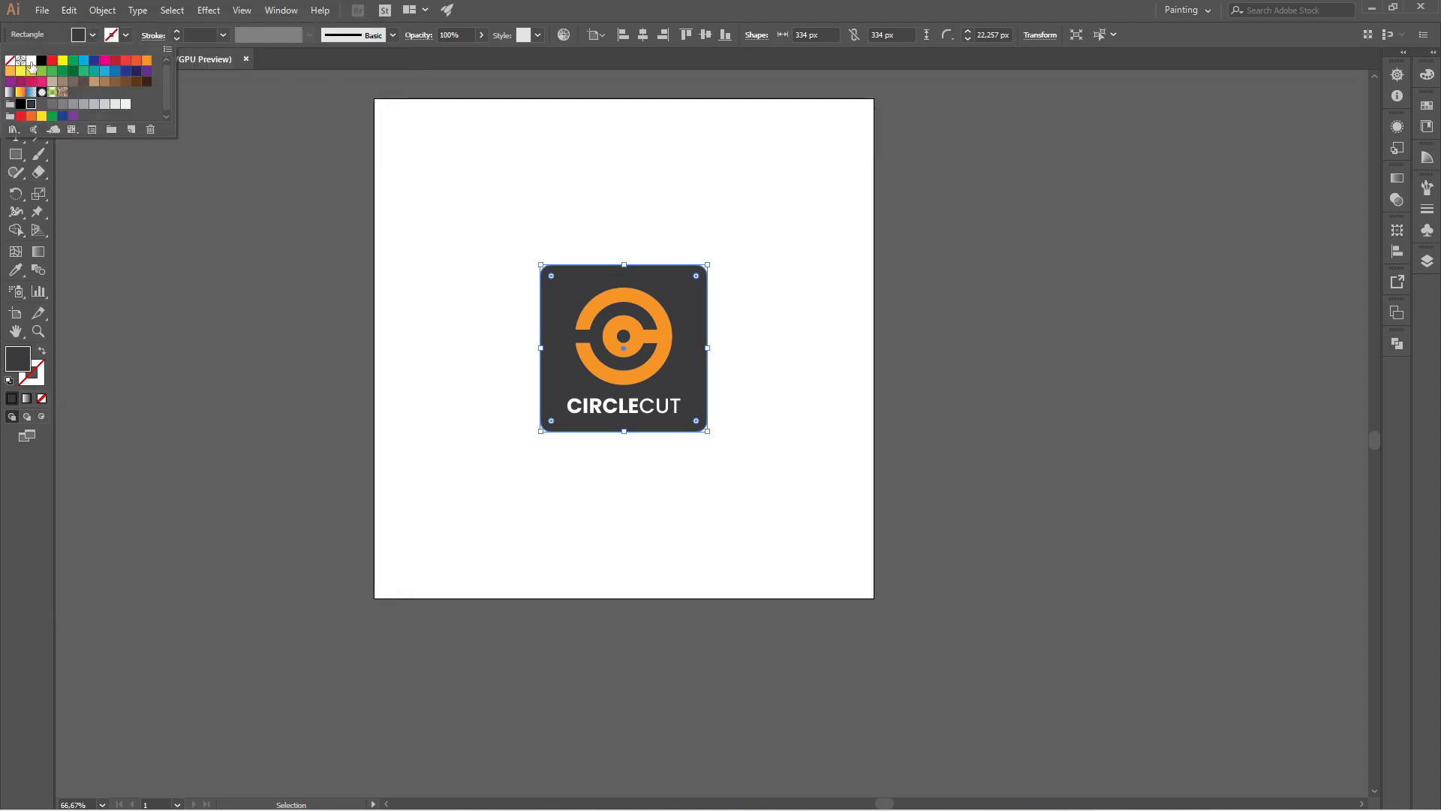
click(41, 61)
click(376, 239)
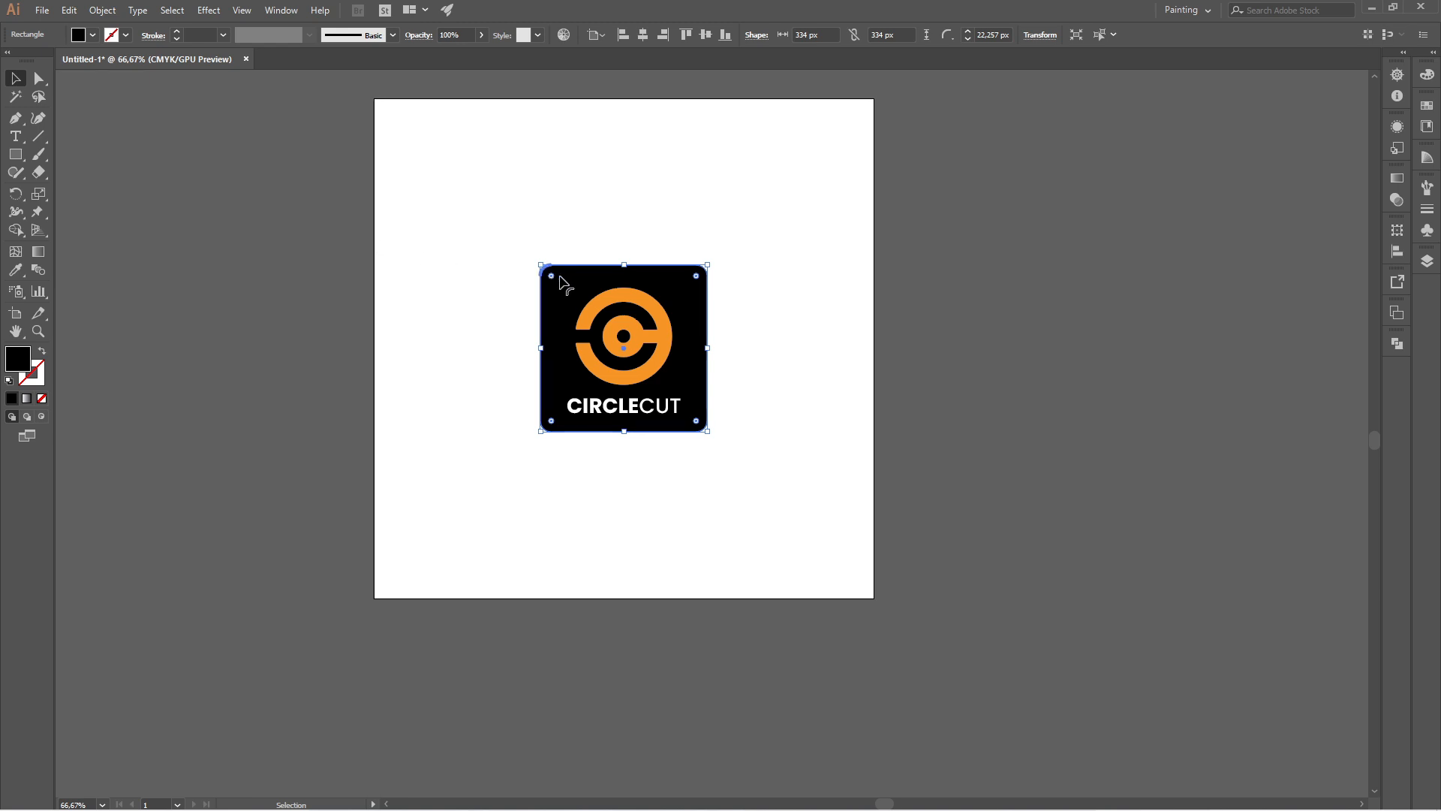
drag(550, 276, 507, 227)
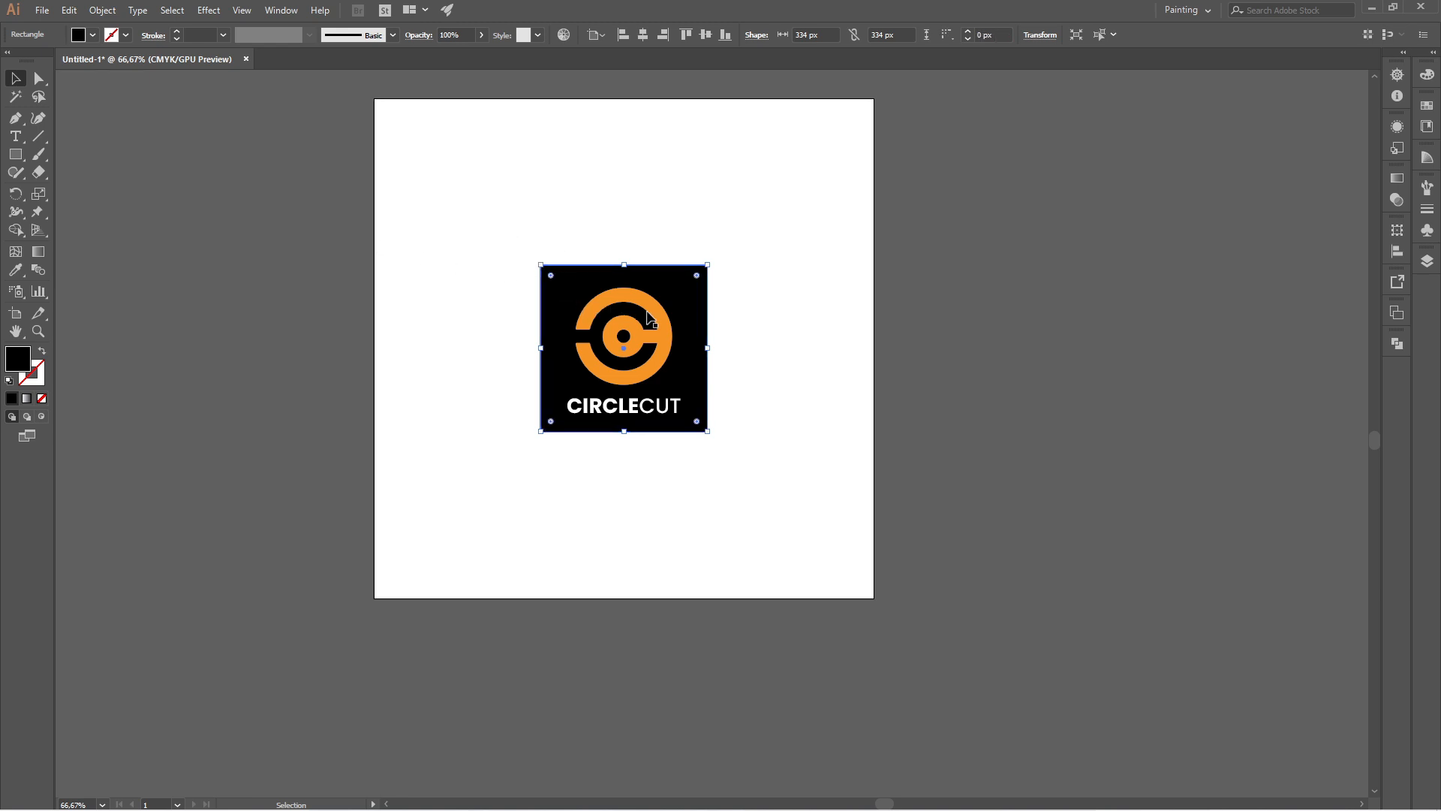
- Resize the black square to 1000 px wide and 1000 px high to cover the artboard
click(767, 346)
click(692, 319)
click(825, 35)
text(10)
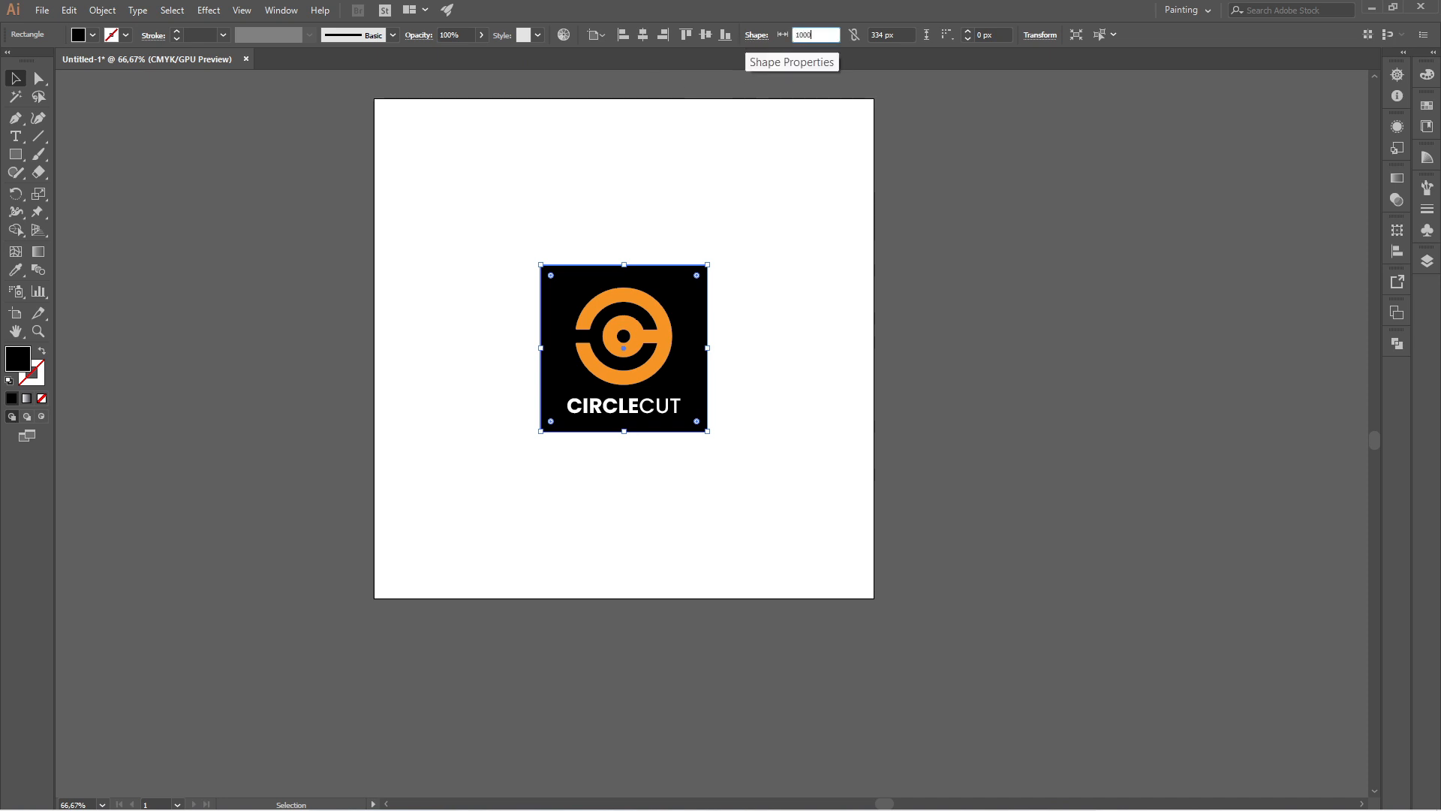
text(00)
click(873, 36)
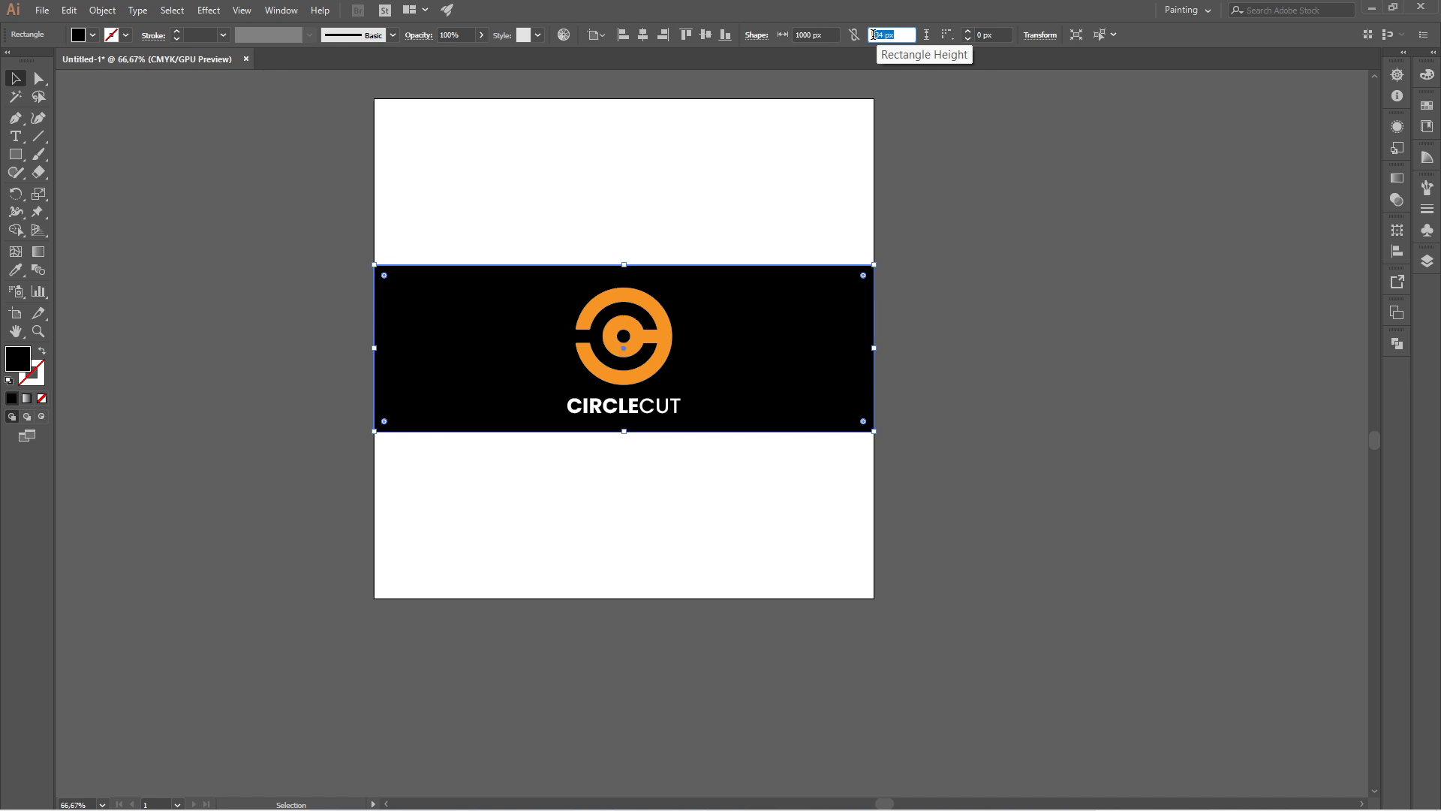
text(1000)
key(Return)
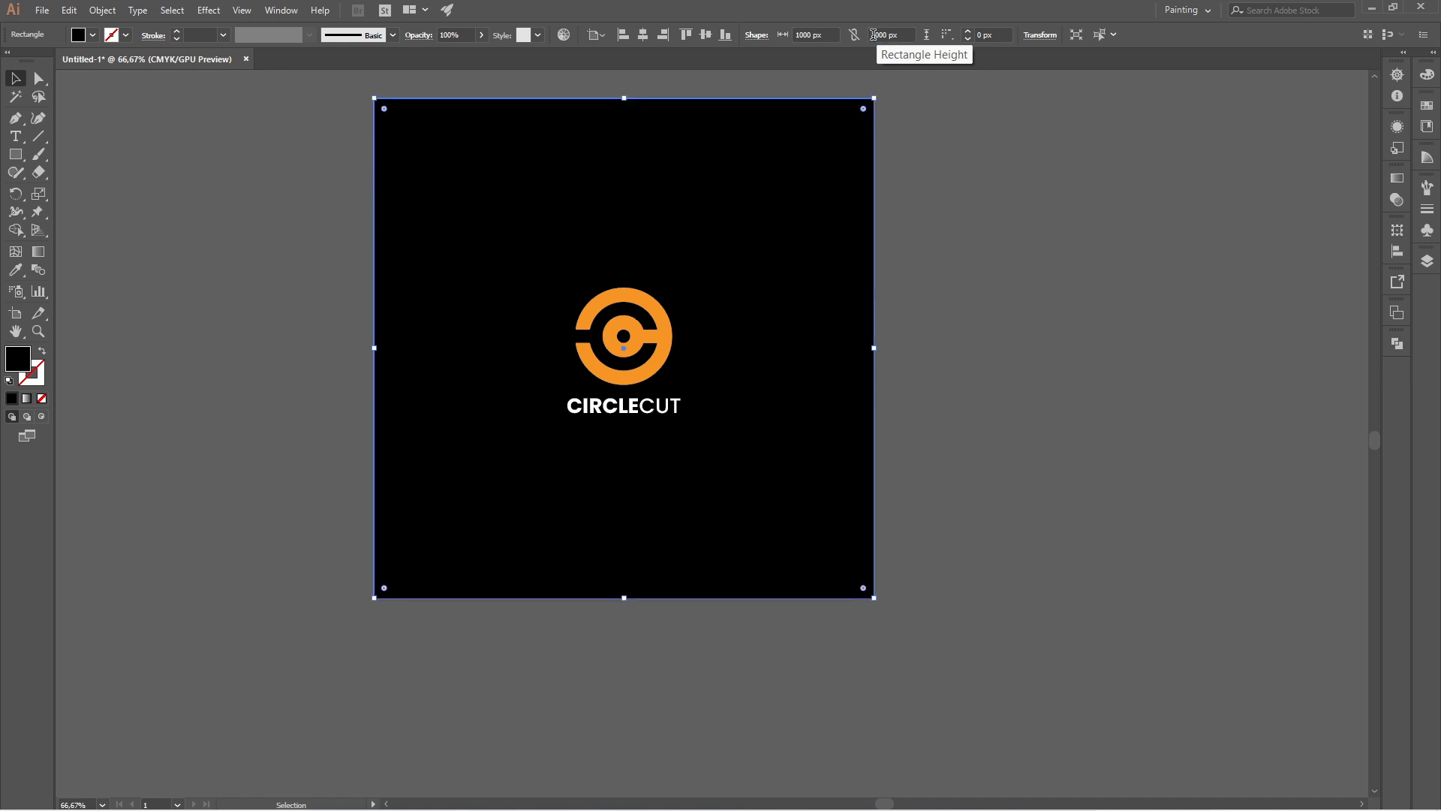
- Send the black background square to the back, behind the dark grey rounded square, and clear the selection
click(16, 79)
click(273, 199)
click(817, 323)
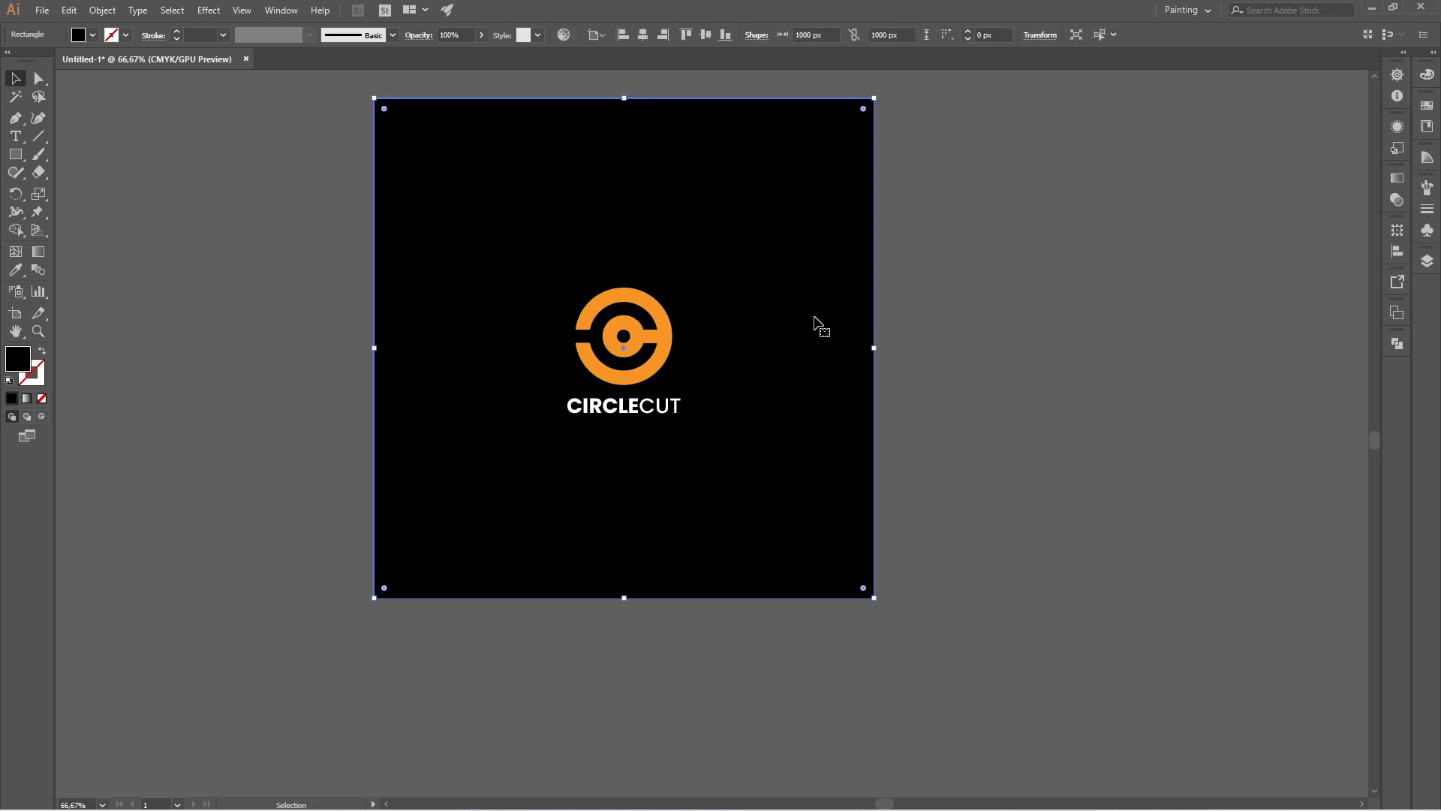
right_click(815, 324)
mouse_move(988, 594)
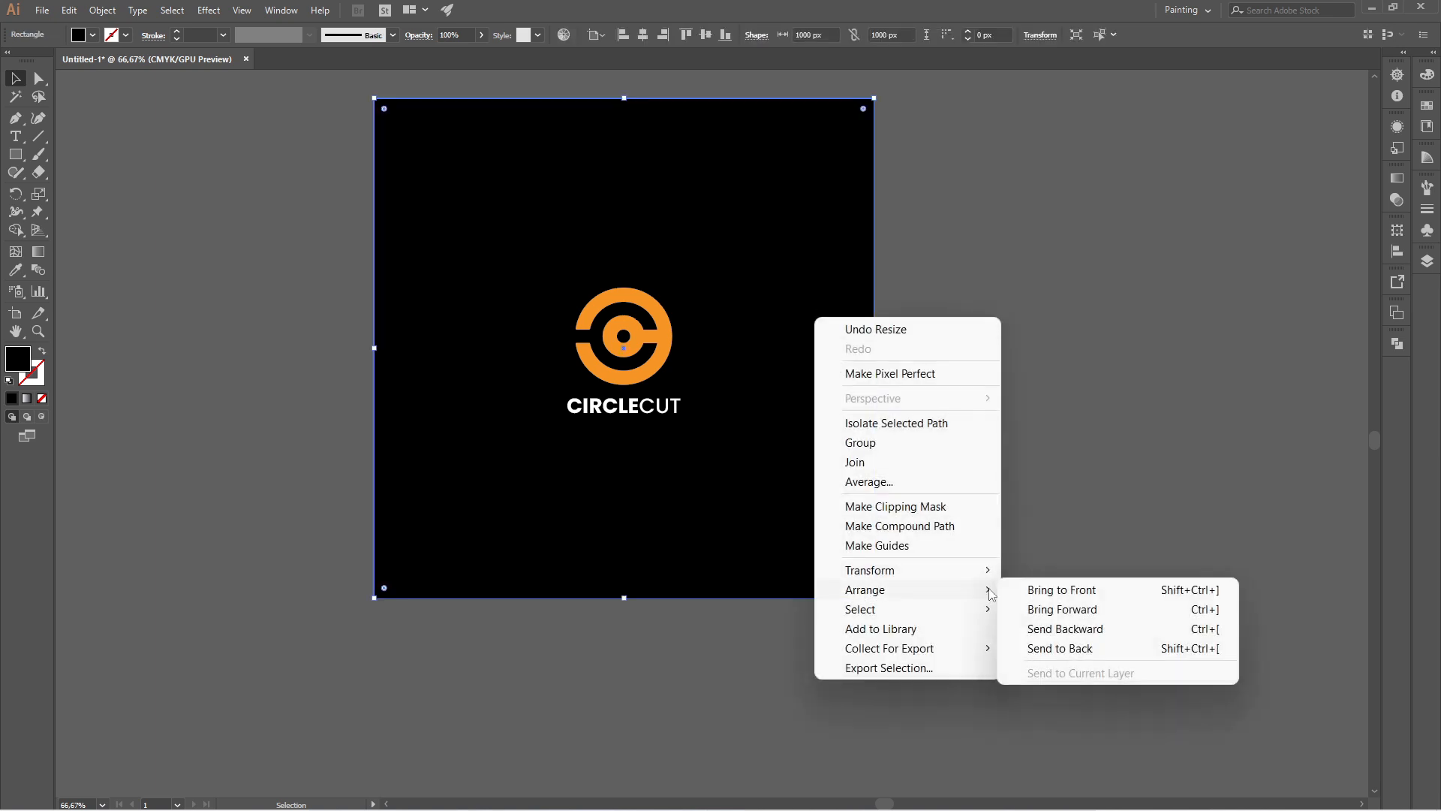
click(1034, 651)
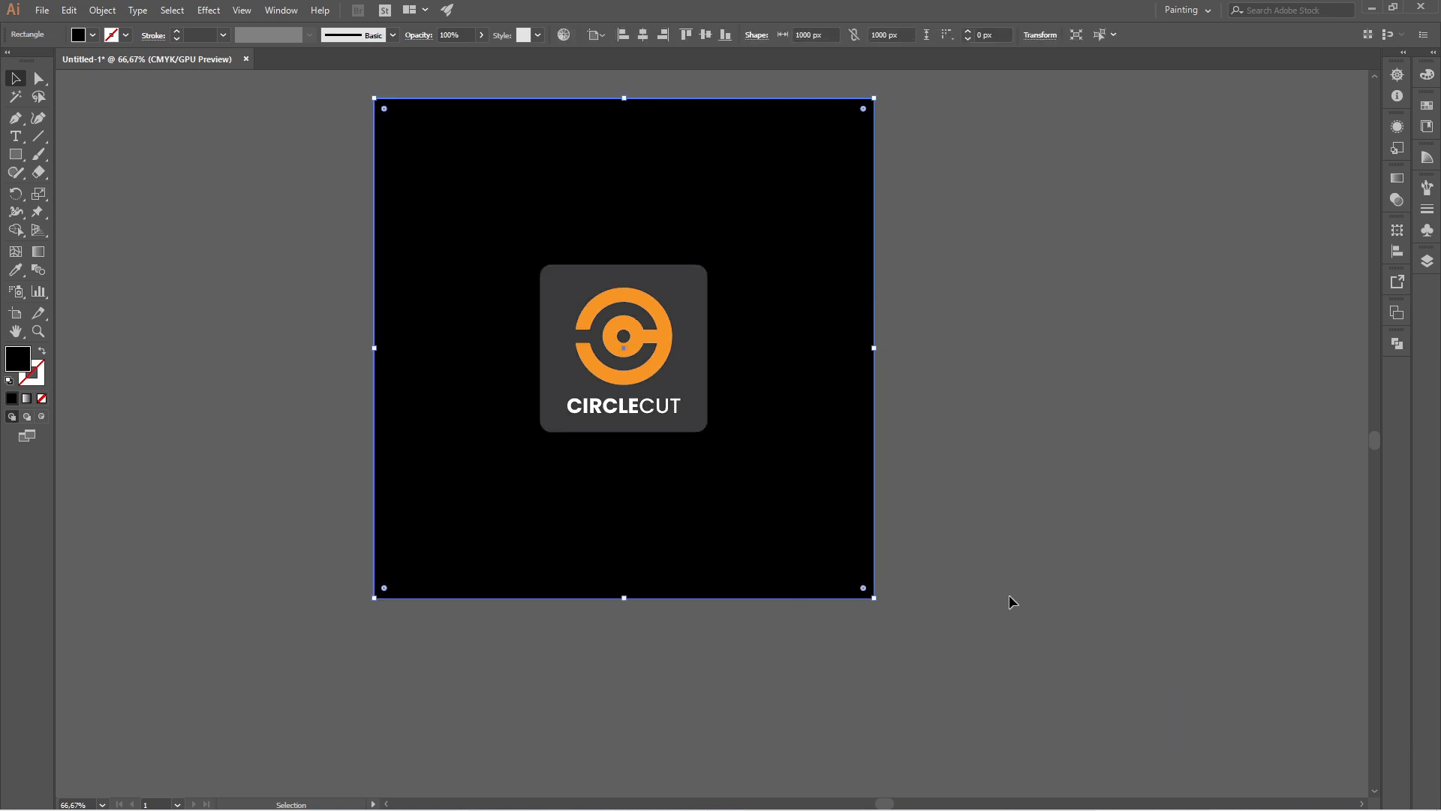
click(232, 167)
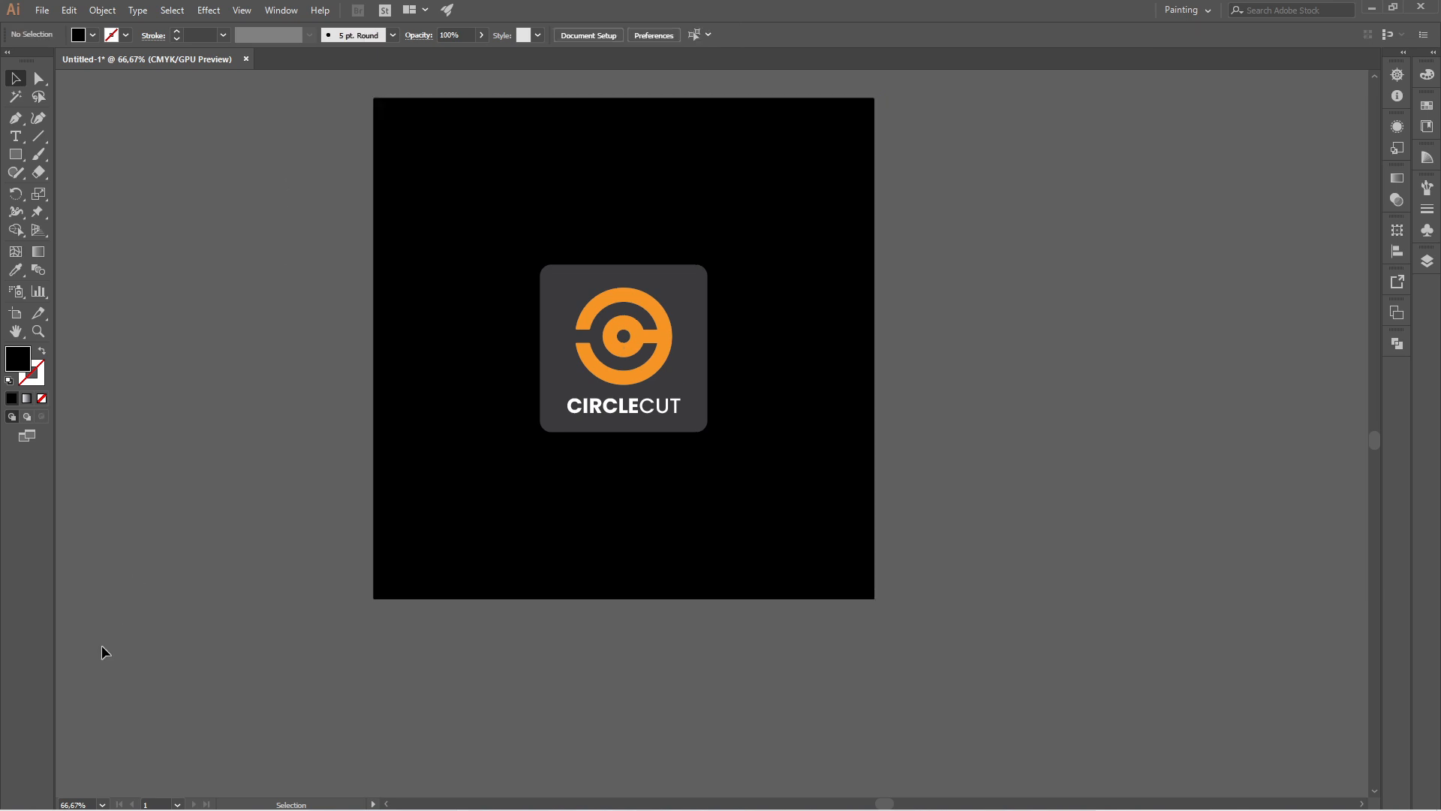
- Set the view magnification to 80% and examine the finished logo presentation on the artboard
mouse_move(87, 807)
click(87, 803)
text(80)
key(Return)
scroll(616, 466, up, 3)
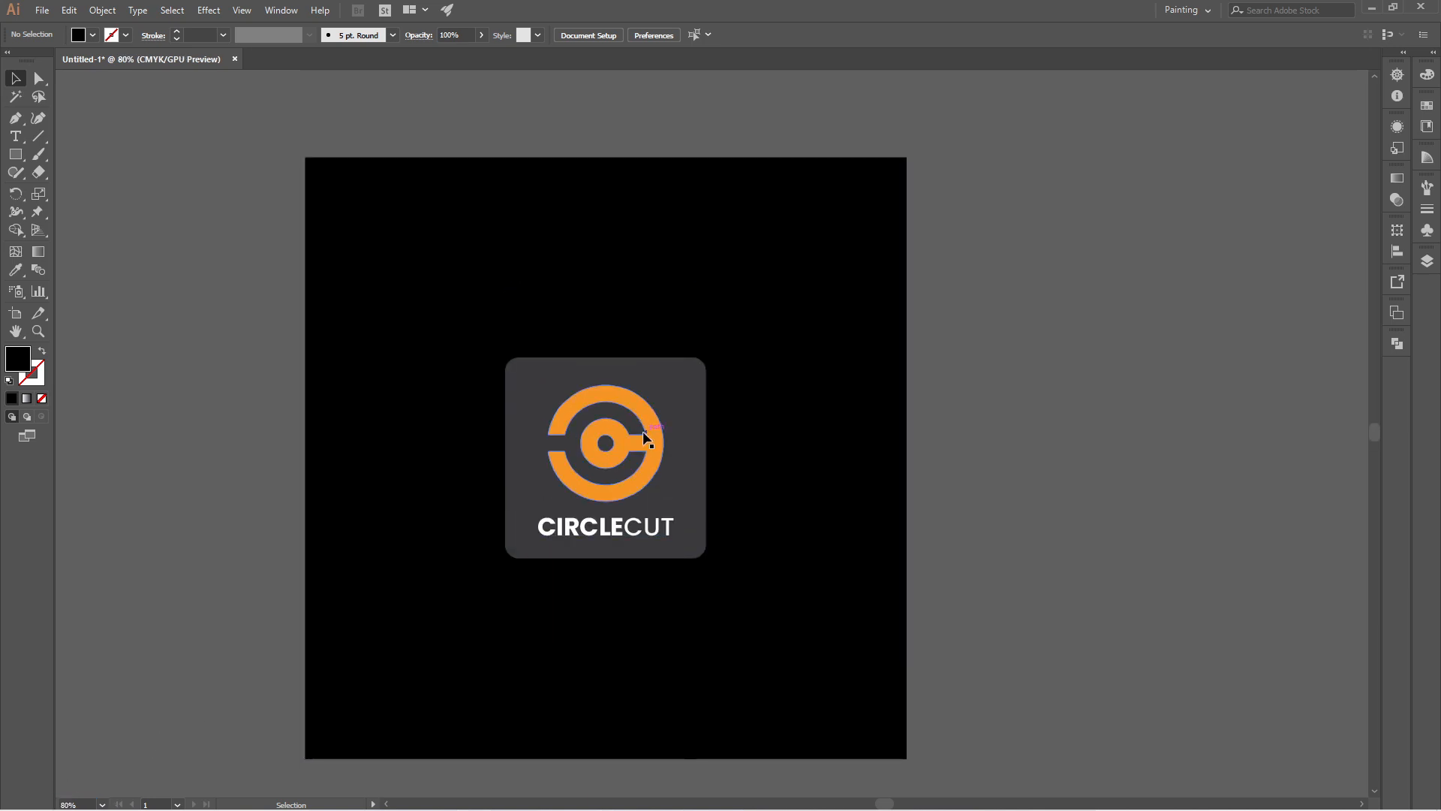
scroll(804, 599, down, 1)
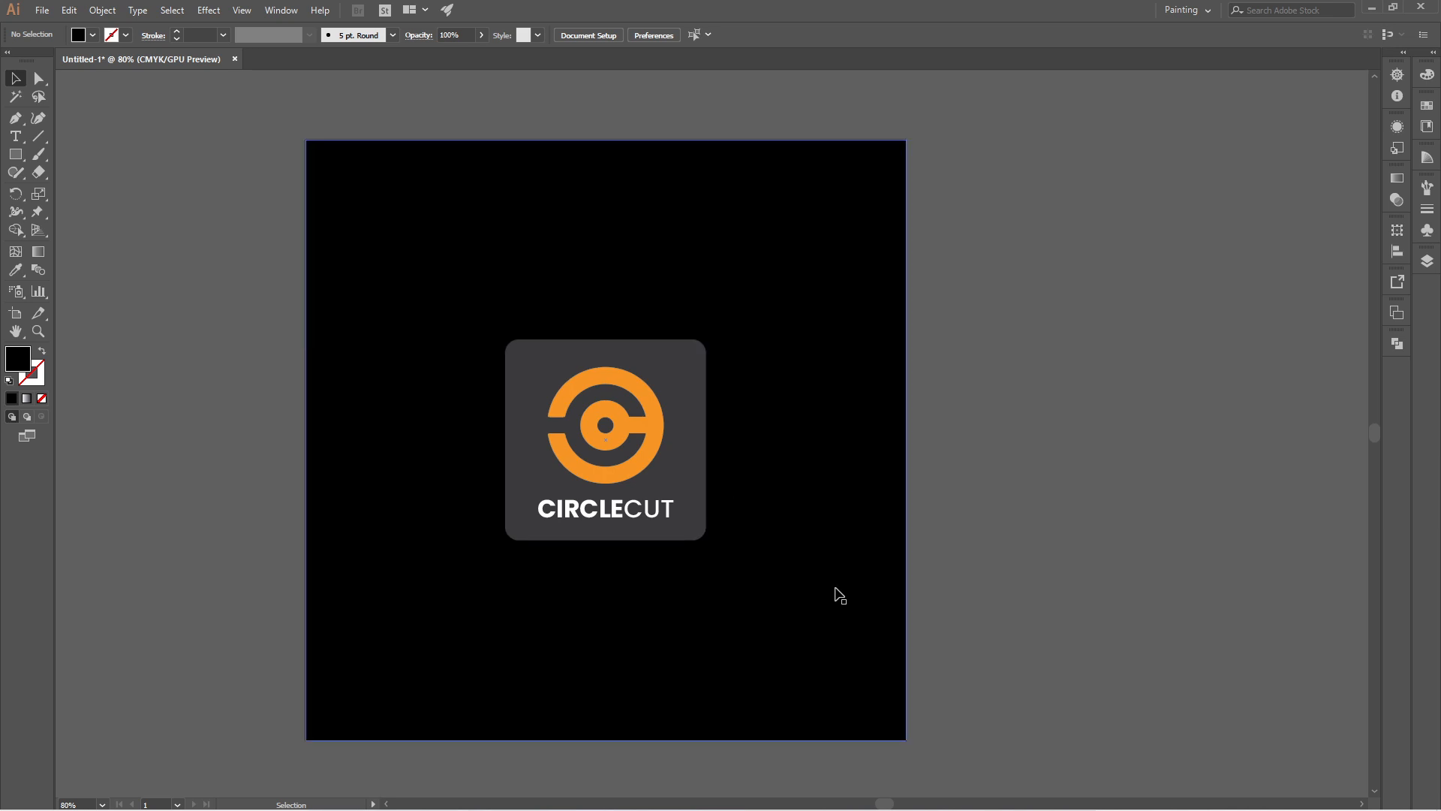